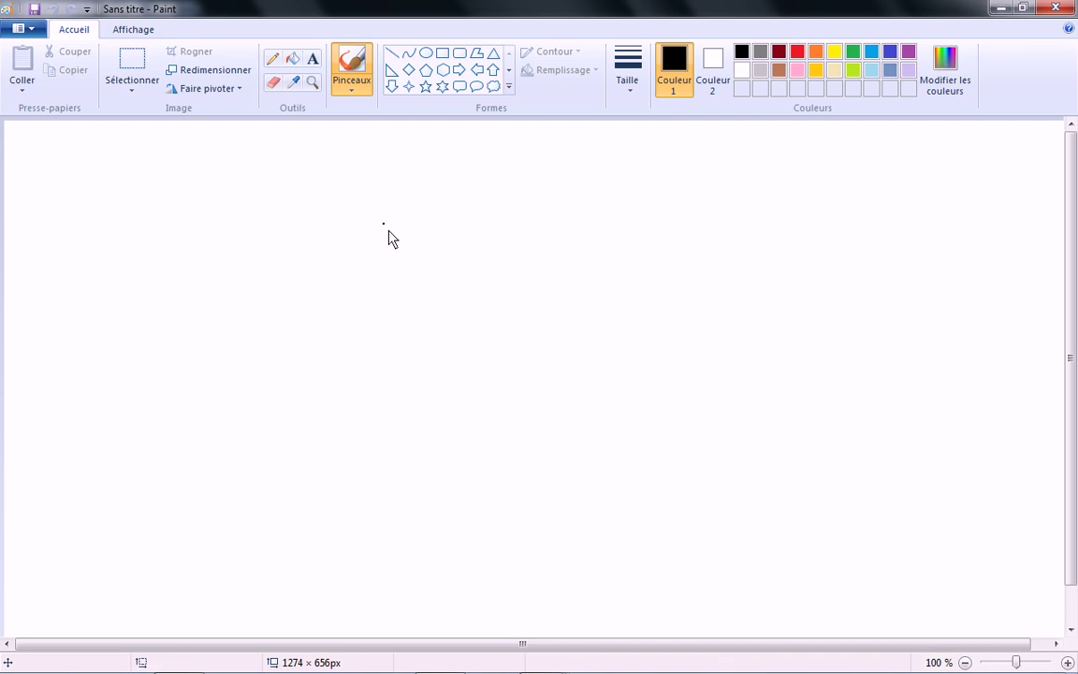
Step: Freehand-draw a large box with a small inner box labelled VM1
drag(396, 222, 423, 554)
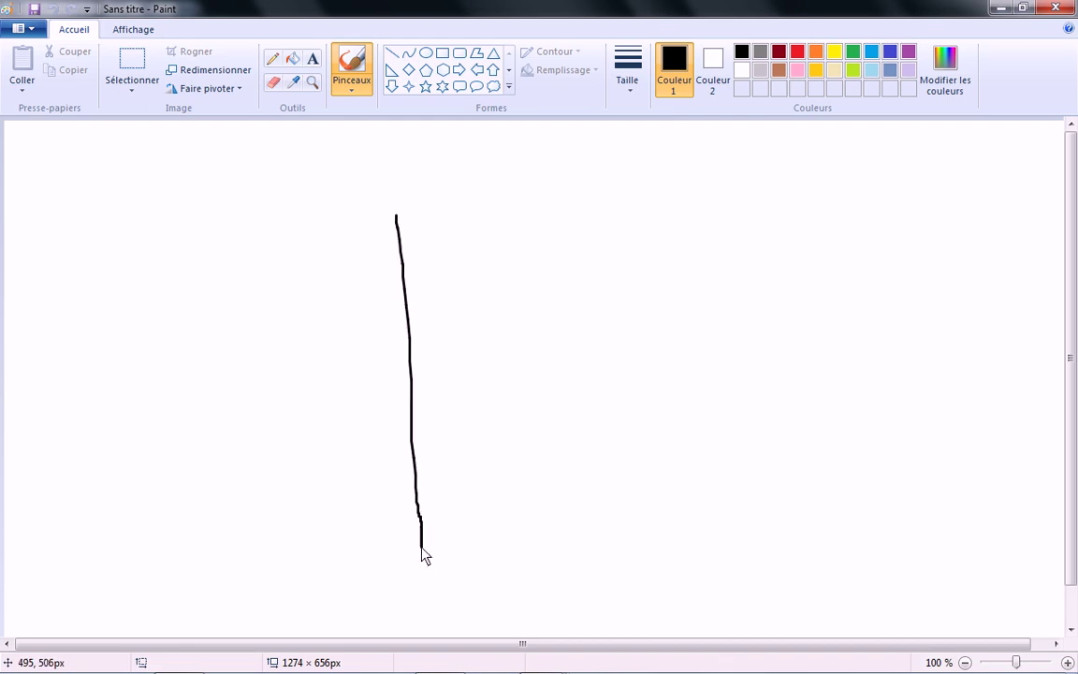
mouse_move(395, 217)
mouse_down()
mouse_move(734, 192)
mouse_move(782, 510)
mouse_move(492, 594)
mouse_move(440, 572)
mouse_move(433, 549)
mouse_up()
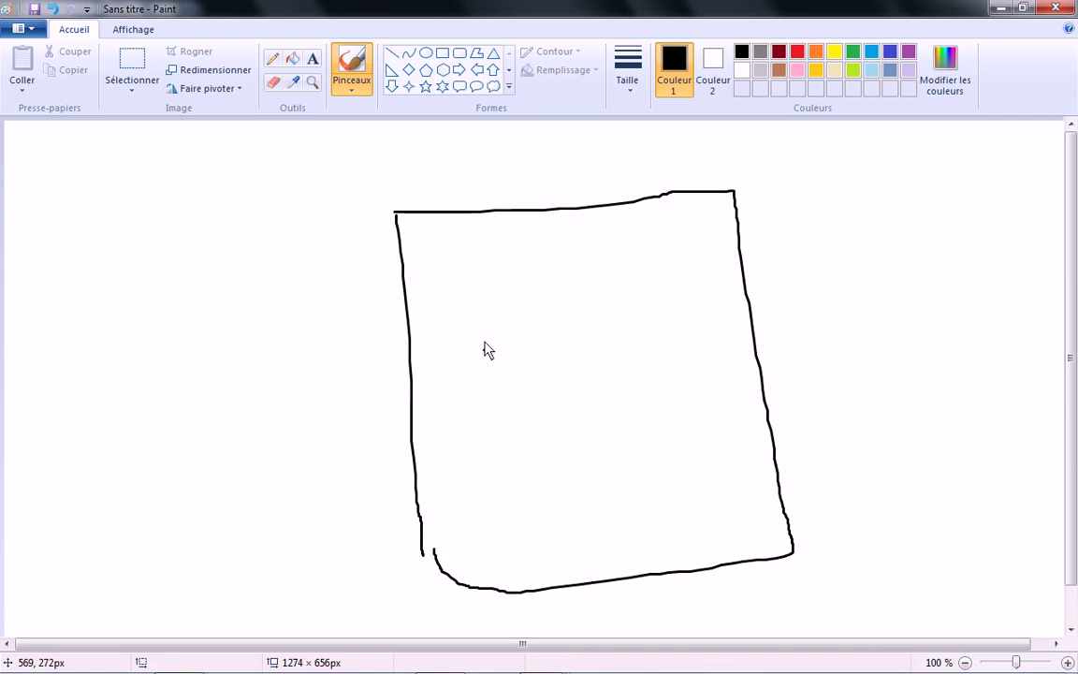
drag(475, 301, 483, 390)
drag(475, 301, 486, 393)
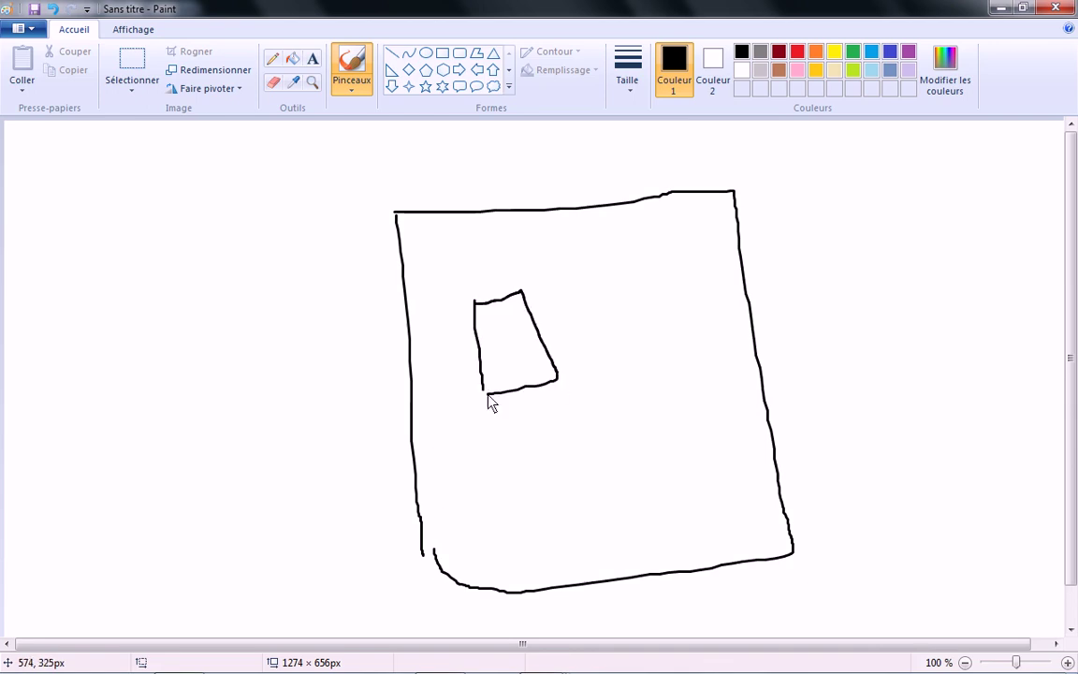
mouse_move(477, 262)
mouse_down()
mouse_move(544, 256)
mouse_move(552, 273)
mouse_move(579, 264)
mouse_move(586, 274)
mouse_up()
click(523, 254)
Step: Draw a second small box to the right labelled VM2
drag(616, 288, 633, 365)
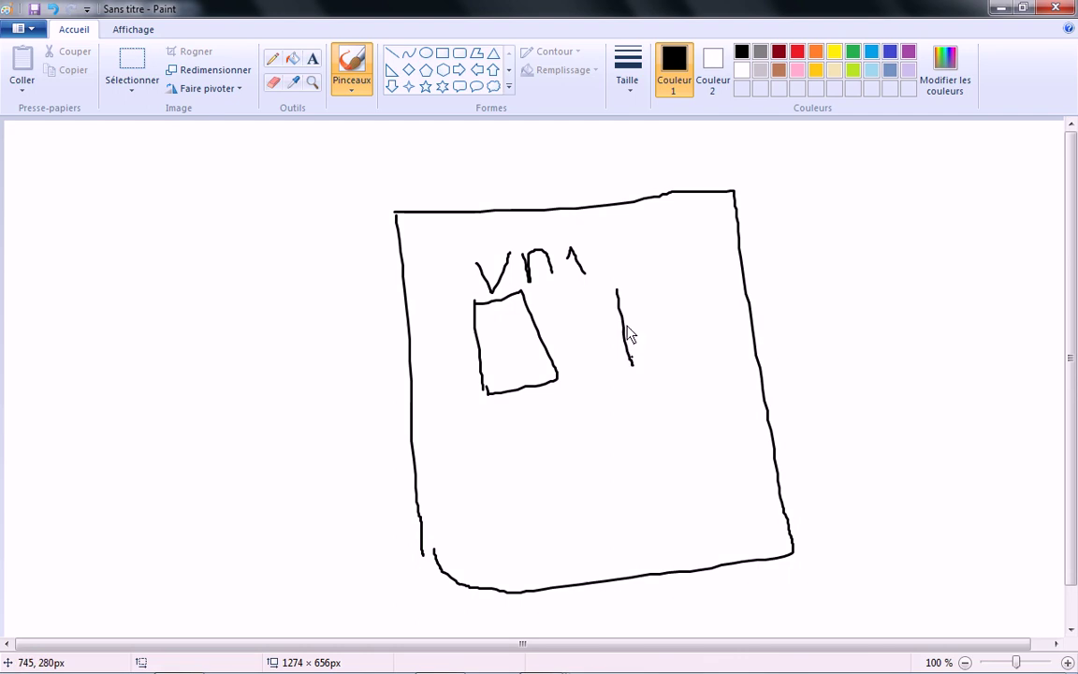
mouse_move(615, 288)
mouse_down()
mouse_move(692, 282)
mouse_move(649, 363)
mouse_move(639, 354)
mouse_up()
mouse_move(638, 242)
mouse_down()
mouse_move(646, 281)
mouse_move(654, 234)
mouse_move(671, 265)
mouse_up()
mouse_move(670, 239)
mouse_down()
mouse_move(700, 232)
mouse_move(735, 263)
mouse_up()
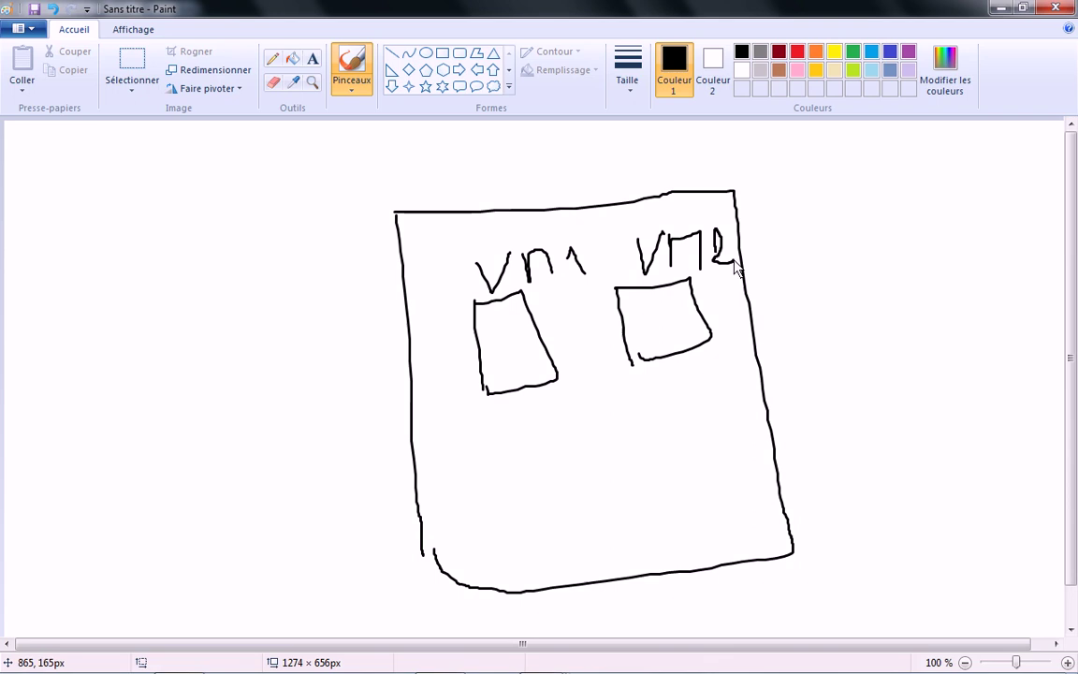
Step: Draw a third box labelled VM3 in the lower middle and write Pc above the large box
drag(583, 436, 600, 506)
drag(583, 436, 606, 497)
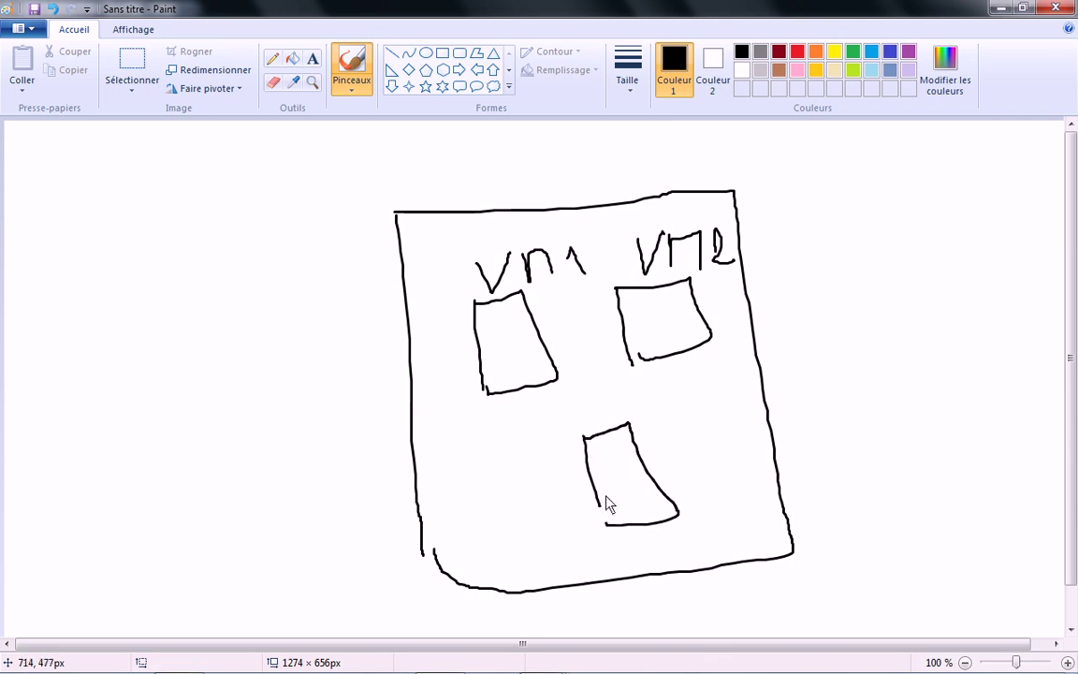
mouse_move(585, 394)
mouse_down()
mouse_move(605, 390)
mouse_move(617, 414)
mouse_move(678, 392)
mouse_move(675, 418)
mouse_up()
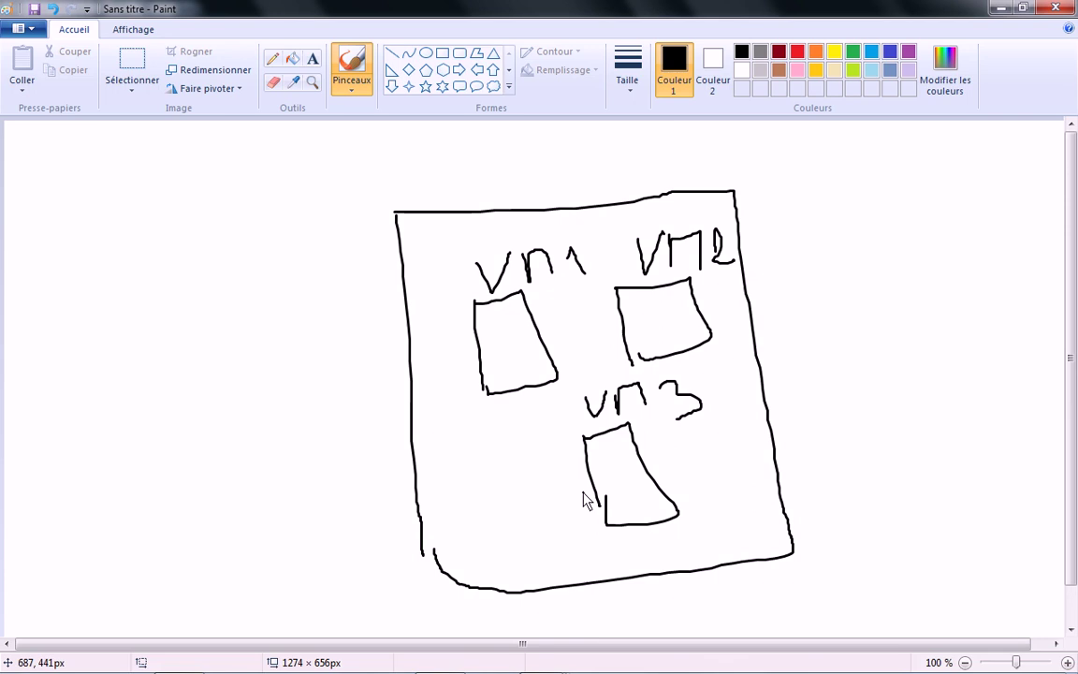
mouse_move(531, 206)
mouse_down()
mouse_move(535, 163)
mouse_move(516, 171)
mouse_move(597, 180)
mouse_up()
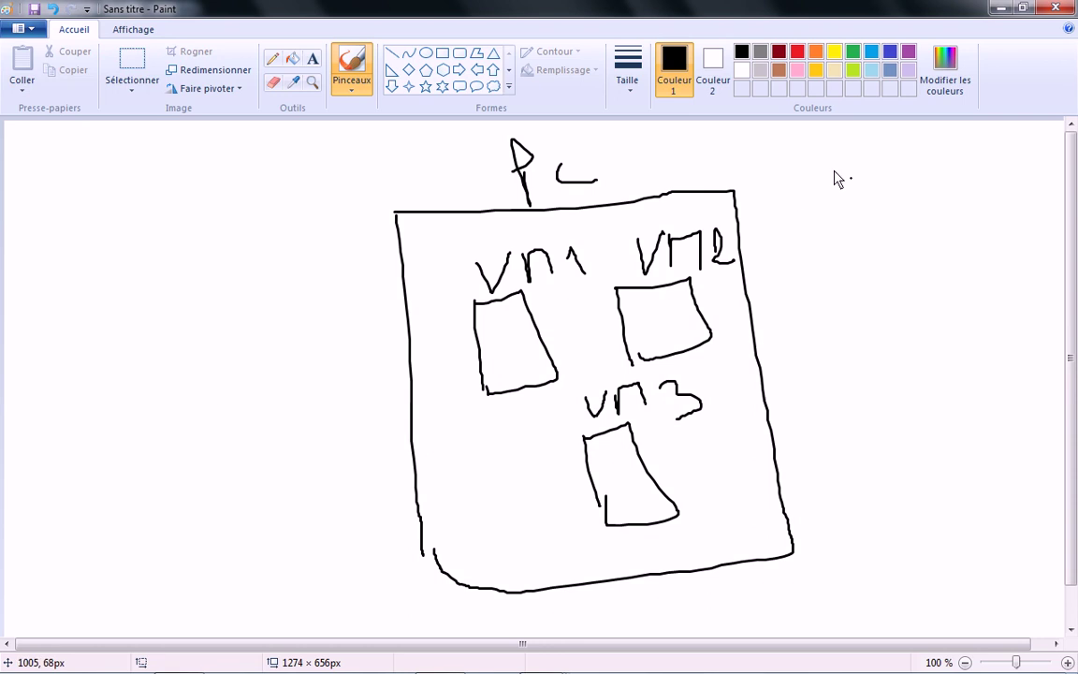
Step: Write '1) Bridged' at the top right and add a small port on the PC box's left edge
drag(797, 163, 824, 221)
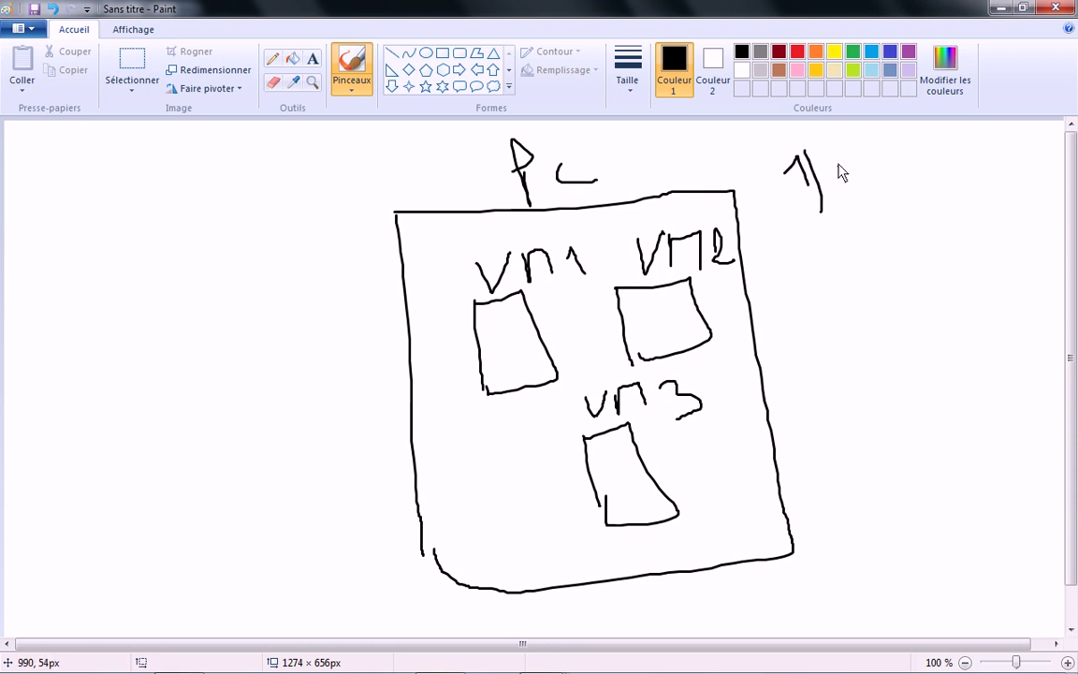
drag(835, 158, 848, 195)
mouse_move(835, 159)
mouse_down()
mouse_move(856, 168)
mouse_move(836, 184)
mouse_move(941, 167)
mouse_move(968, 174)
mouse_move(994, 210)
mouse_up()
drag(1003, 167, 1062, 166)
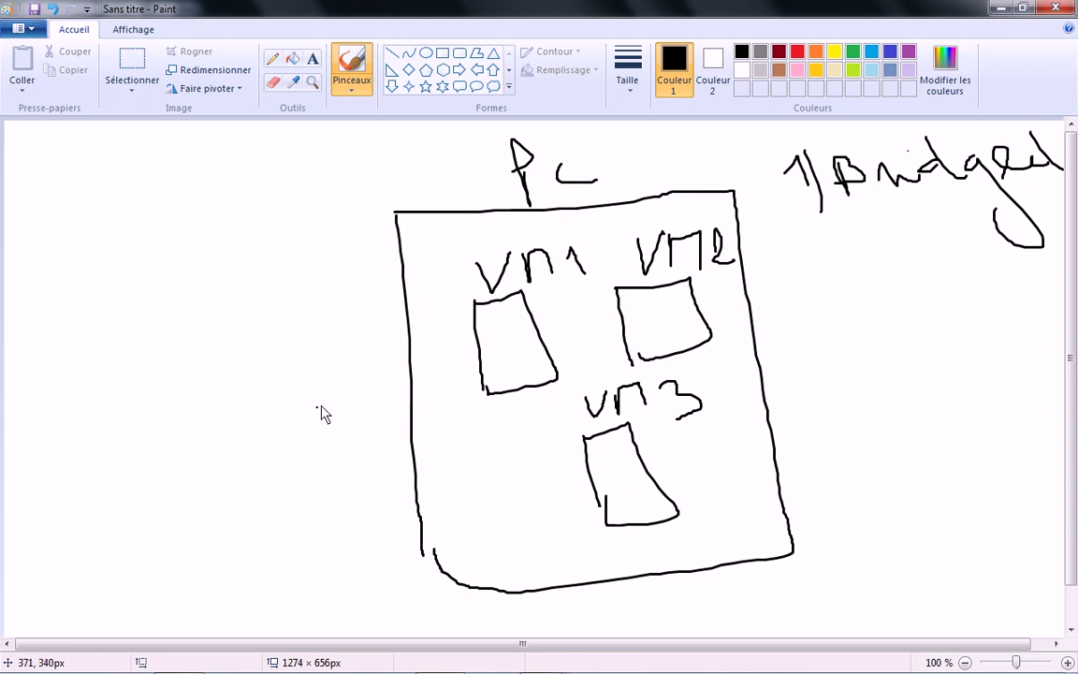
drag(413, 403, 426, 444)
Step: Draw a WWW cloud and an Sw box, linked through a small circle
mouse_move(90, 170)
mouse_down()
mouse_move(67, 253)
mouse_move(233, 275)
mouse_move(94, 148)
mouse_move(77, 173)
mouse_move(92, 231)
mouse_move(139, 205)
mouse_move(201, 224)
mouse_move(257, 193)
mouse_up()
mouse_move(219, 367)
mouse_down()
mouse_move(219, 422)
mouse_move(282, 378)
mouse_move(215, 417)
mouse_move(281, 401)
mouse_up()
mouse_move(245, 363)
mouse_down()
mouse_move(223, 299)
mouse_move(241, 256)
mouse_move(242, 309)
mouse_move(260, 326)
mouse_move(291, 315)
mouse_up()
drag(267, 235, 251, 281)
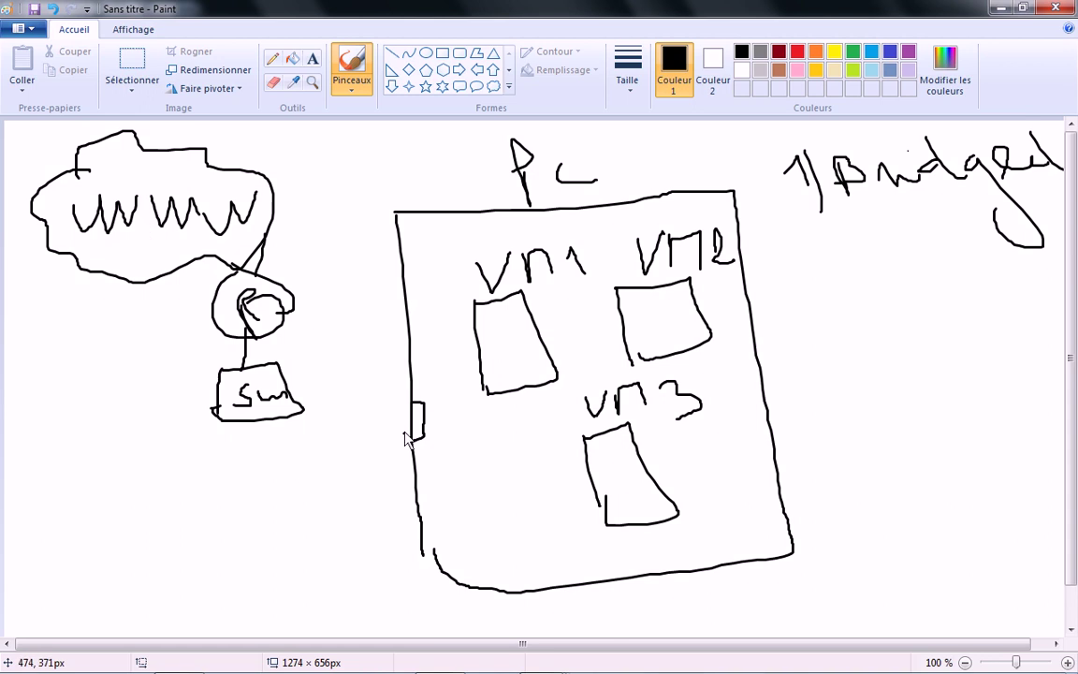
Step: Cable the Sw box to the PC's port and undo the stray dot between VM1 and VM2
mouse_move(414, 426)
mouse_down()
mouse_move(277, 450)
mouse_move(255, 429)
mouse_up()
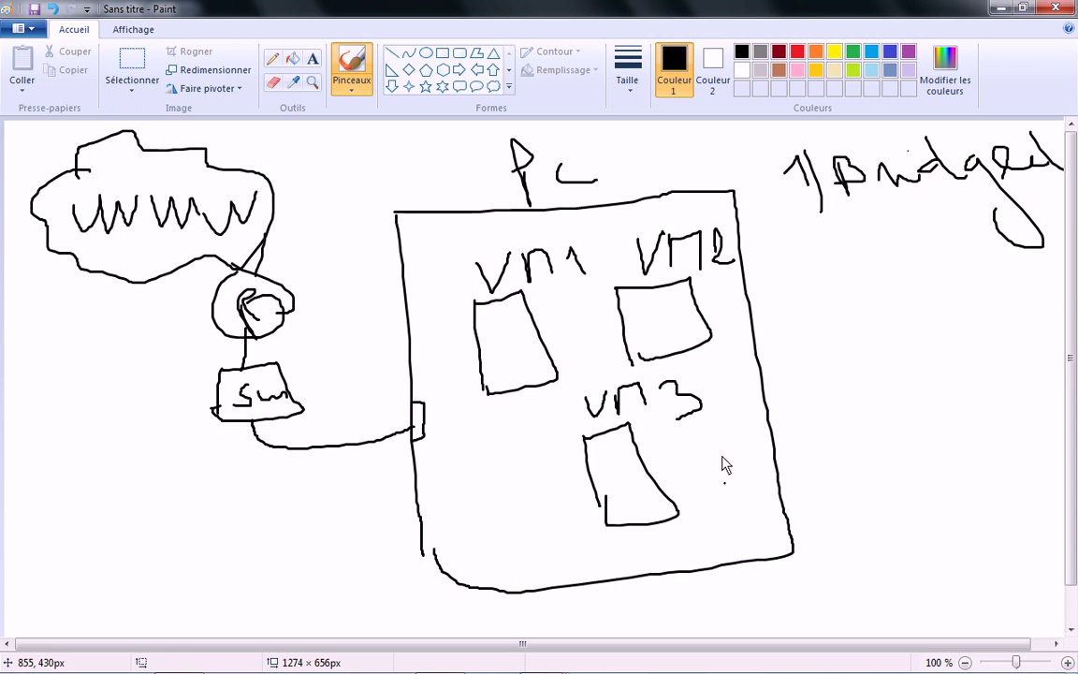
click(606, 254)
key(ctrl+z)
click(466, 268)
Step: Draw an orange link from VM1 to the PC's port, then return to black
click(816, 52)
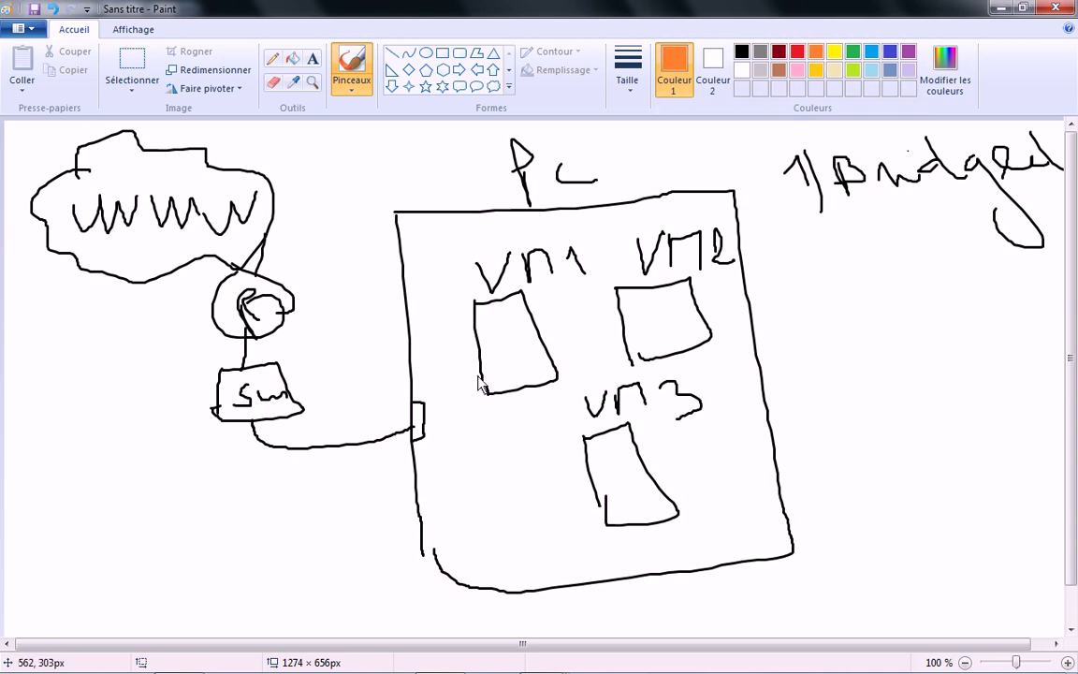
drag(501, 382, 418, 431)
click(503, 335)
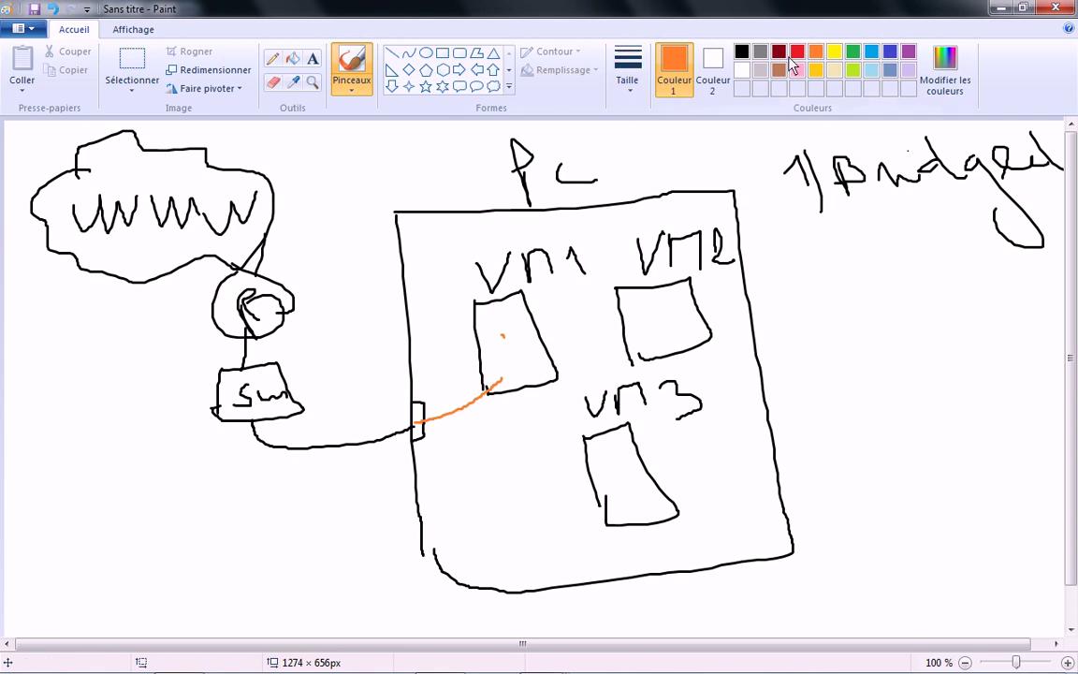
click(741, 50)
Step: Sketch a second computer box at lower left holding a small VM box
drag(71, 479, 83, 635)
mouse_move(71, 478)
mouse_down()
mouse_move(138, 479)
mouse_move(126, 620)
mouse_move(77, 620)
mouse_up()
mouse_move(109, 527)
mouse_down()
mouse_move(121, 570)
mouse_move(161, 521)
mouse_move(121, 571)
mouse_up()
mouse_move(113, 503)
mouse_down()
mouse_move(120, 523)
mouse_move(129, 502)
mouse_move(157, 522)
mouse_move(192, 521)
mouse_up()
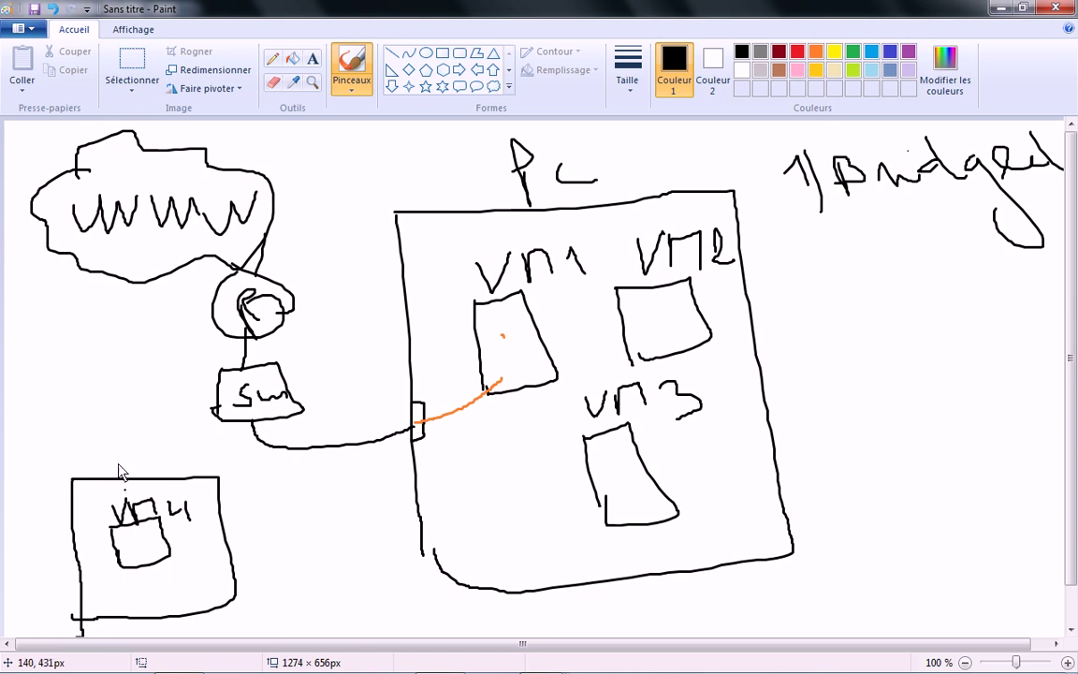
Step: Label VM4 and Pc2, add a port on Pc2's top edge, and link VM4 to it in orange
mouse_move(104, 435)
mouse_down()
mouse_move(104, 473)
mouse_move(105, 456)
mouse_move(173, 473)
mouse_move(231, 427)
mouse_up()
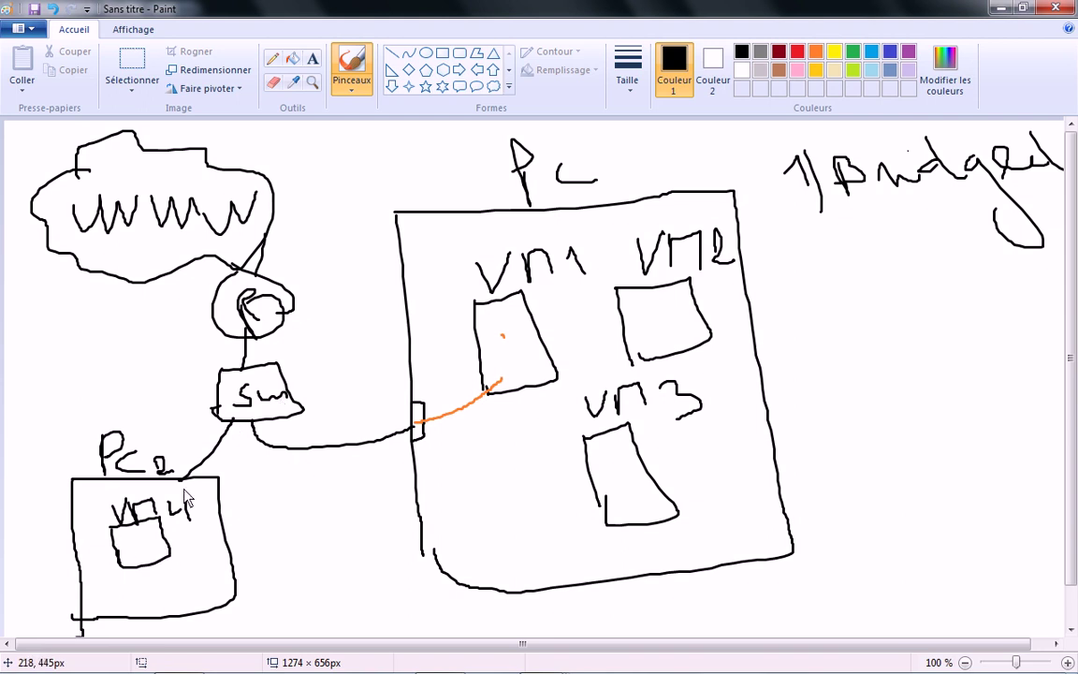
drag(176, 478, 195, 485)
click(814, 51)
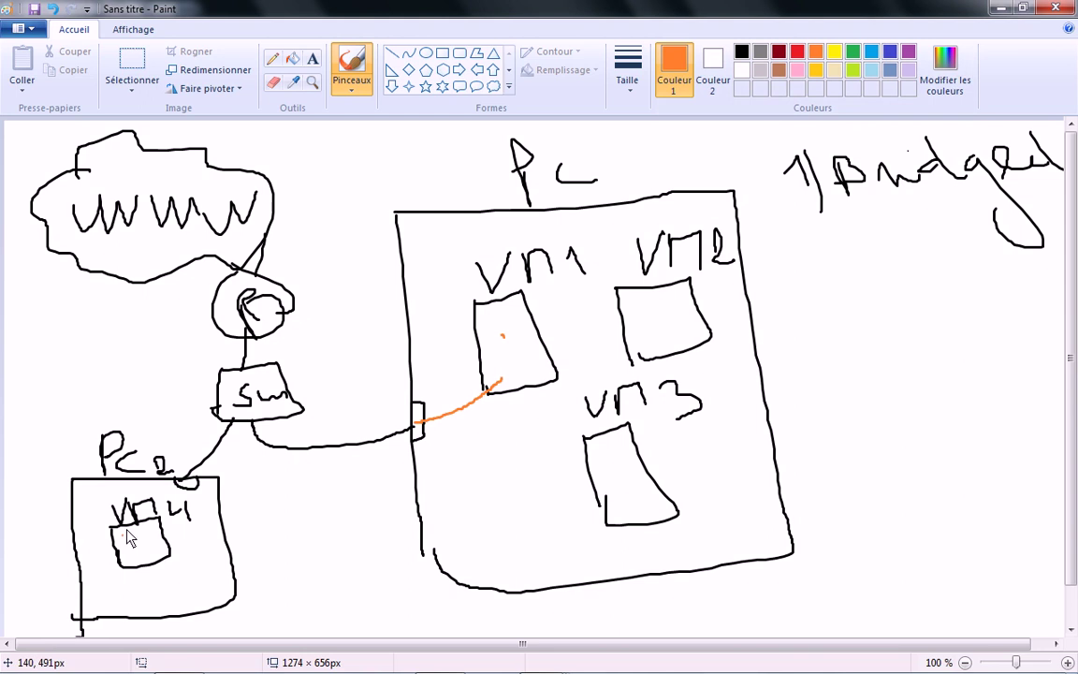
mouse_move(162, 537)
mouse_down()
mouse_move(192, 510)
mouse_move(186, 482)
mouse_up()
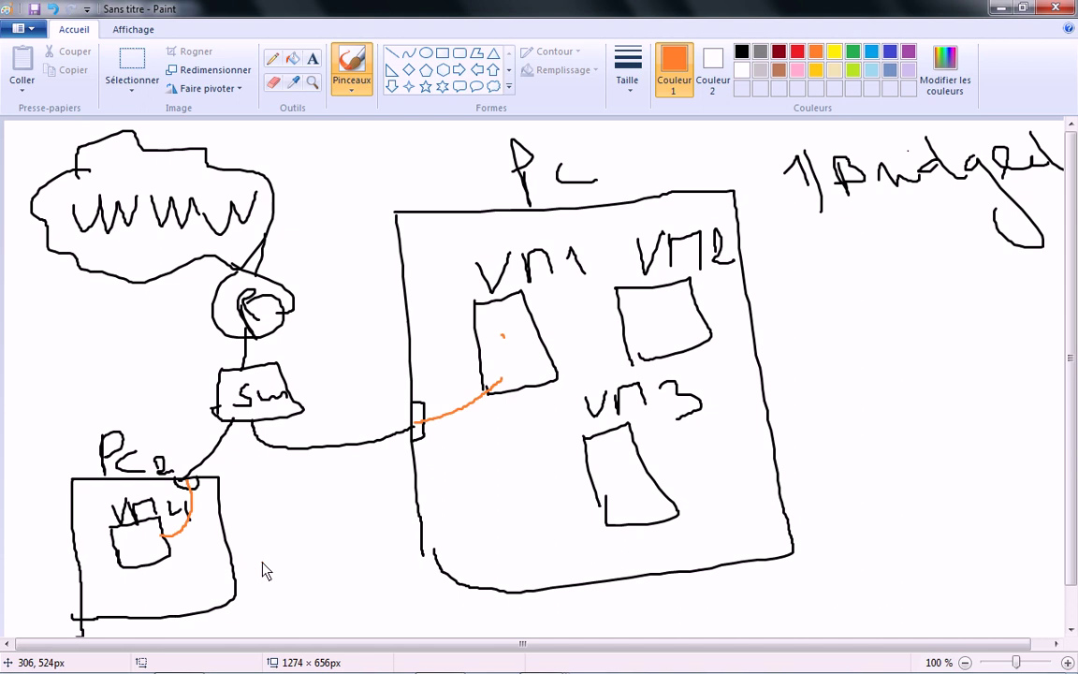
click(742, 51)
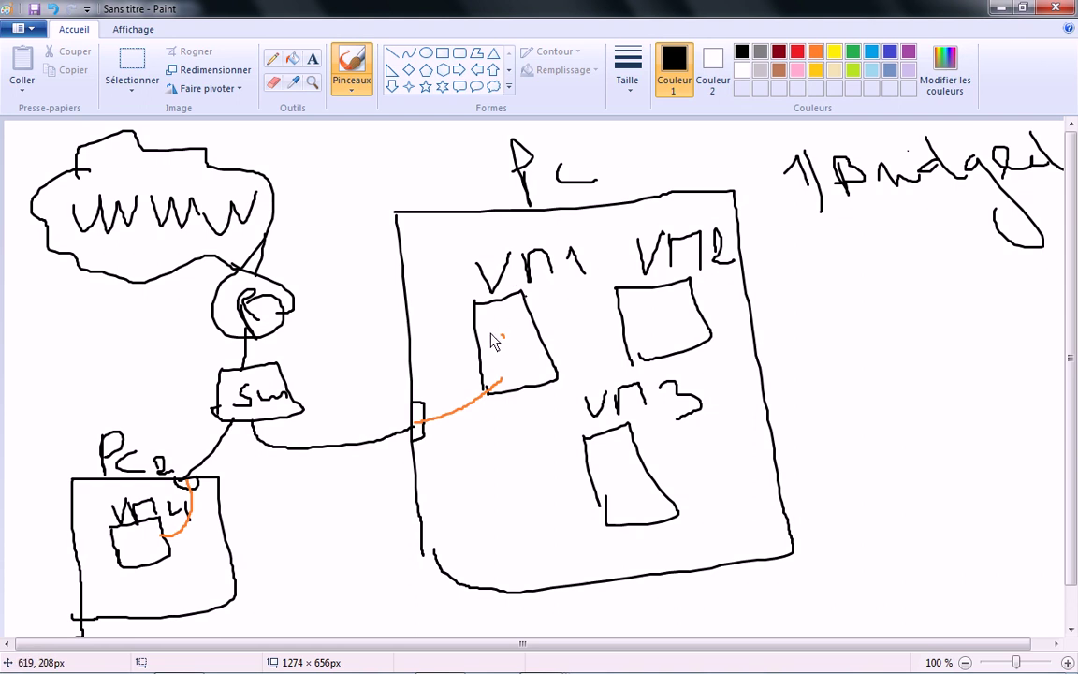
Step: In orange, draw a vm1 box hanging below Sw and circle the PC's port, then switch back to black
click(815, 51)
drag(298, 516, 305, 579)
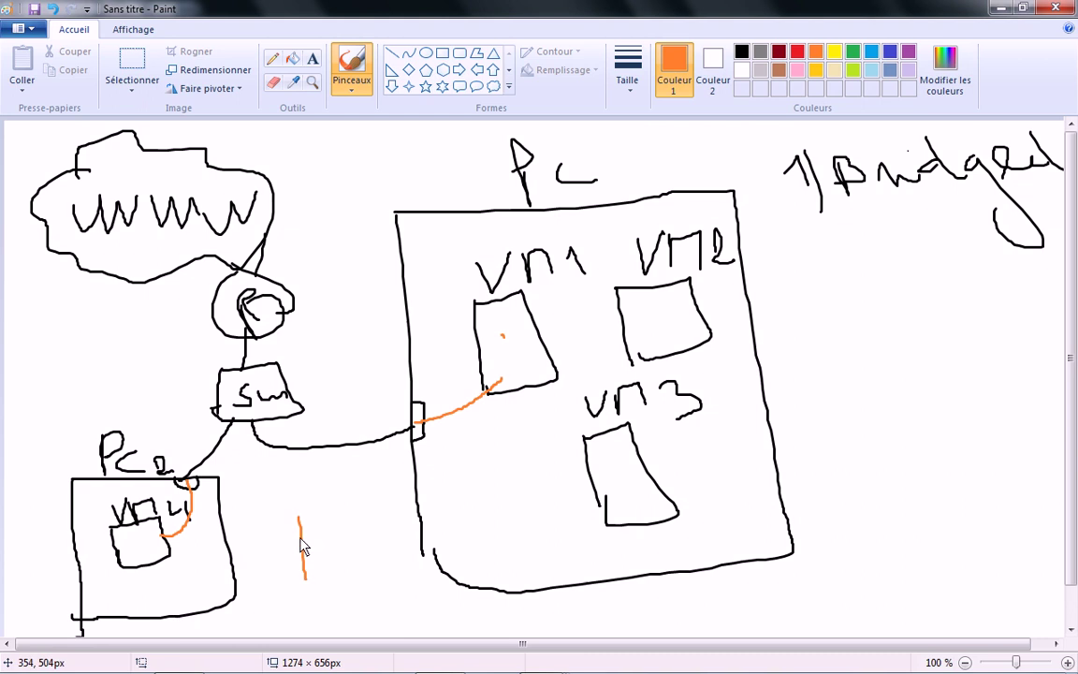
mouse_move(299, 517)
mouse_down()
mouse_move(353, 567)
mouse_move(307, 588)
mouse_up()
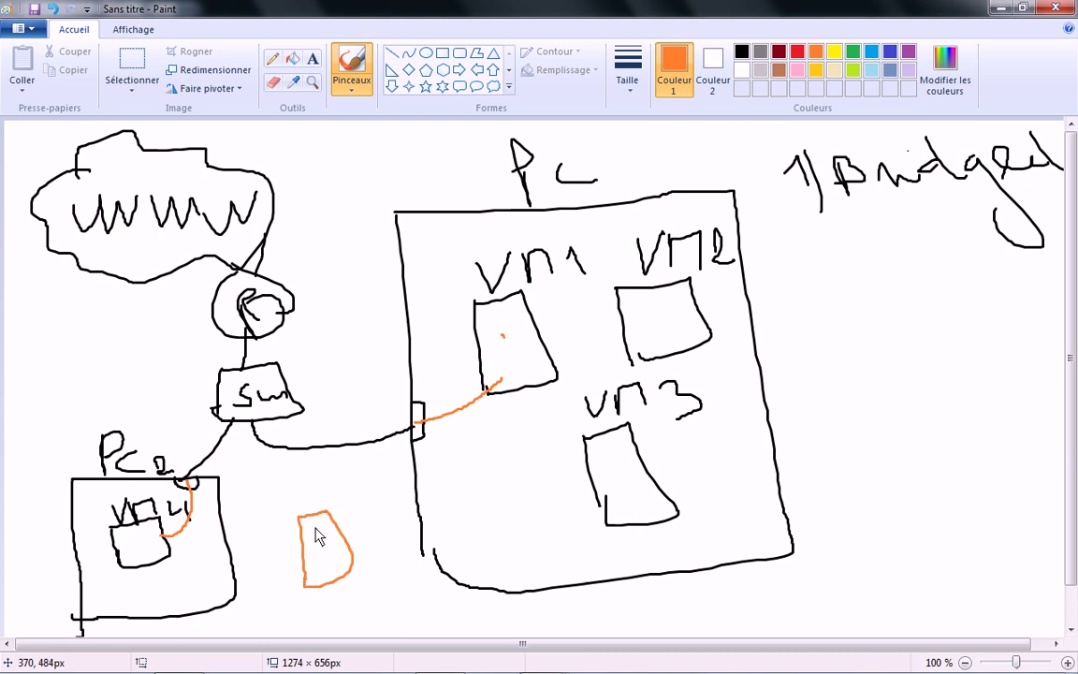
mouse_move(298, 514)
mouse_down()
mouse_move(254, 463)
mouse_move(251, 433)
mouse_up()
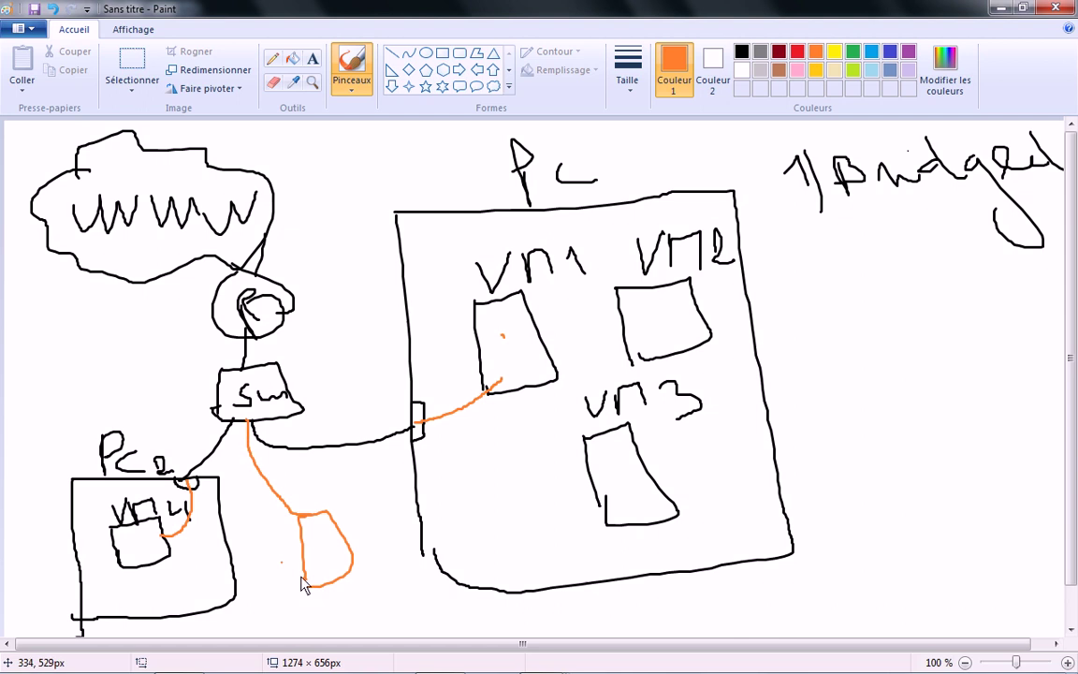
mouse_move(411, 398)
mouse_down()
mouse_move(443, 465)
mouse_move(408, 393)
mouse_up()
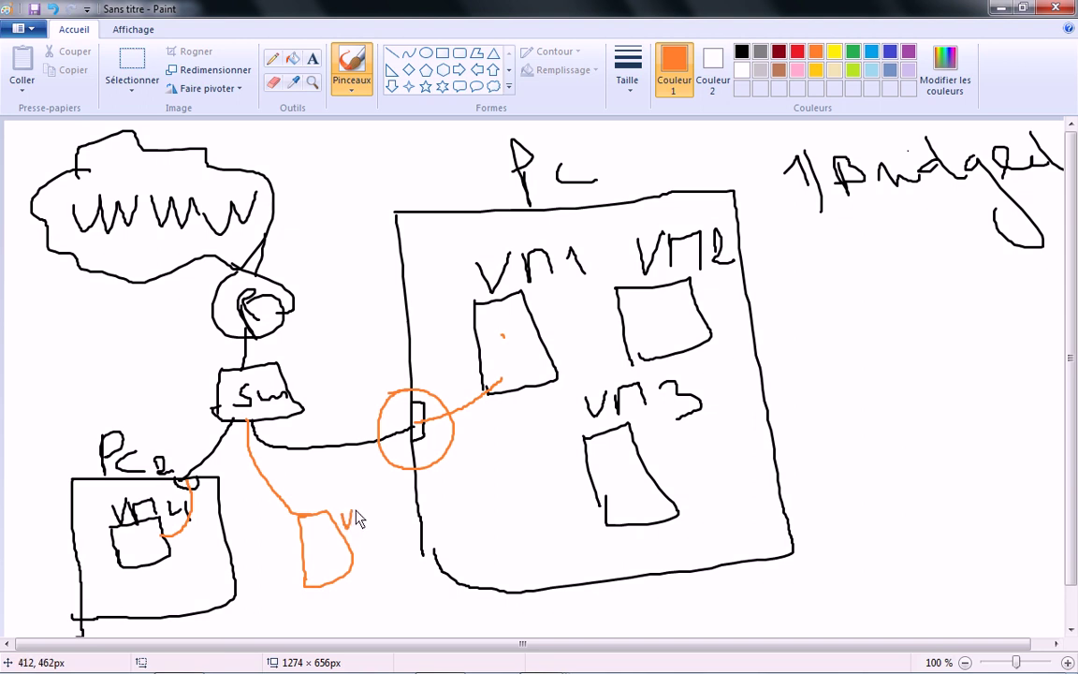
drag(358, 515, 385, 526)
click(741, 50)
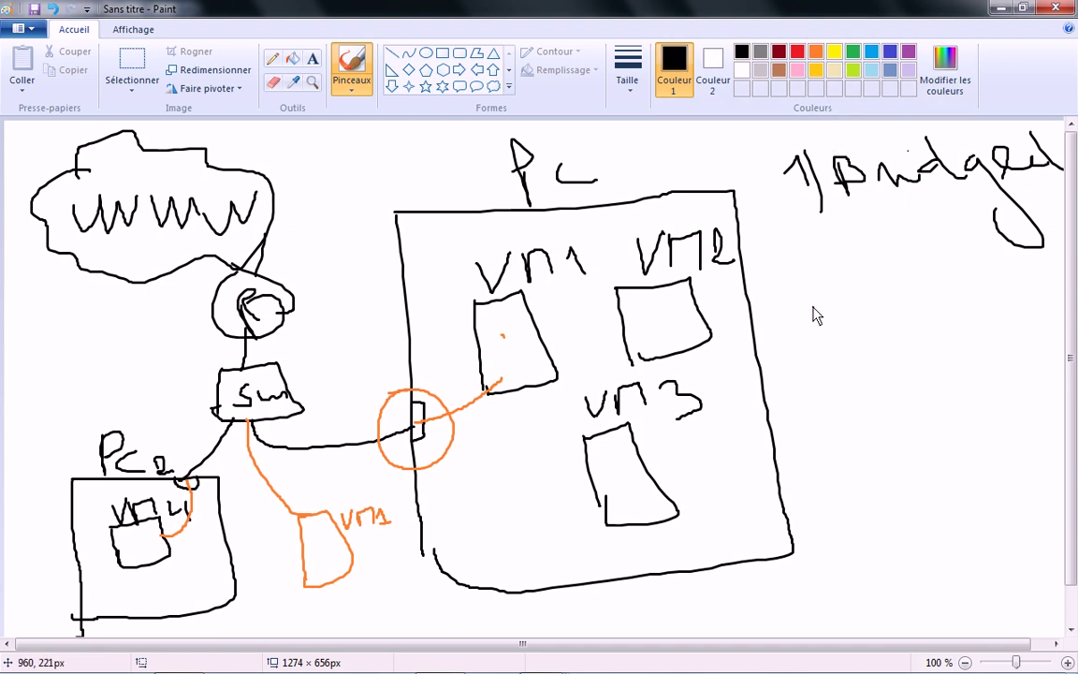
Step: Write '2) host-only' under the first heading and draw arrows from VM2 to VM1 and VM3
mouse_move(807, 295)
mouse_down()
mouse_move(789, 325)
mouse_move(809, 294)
mouse_move(812, 380)
mouse_up()
mouse_move(850, 269)
mouse_down()
mouse_move(846, 323)
mouse_move(875, 328)
mouse_move(893, 309)
mouse_move(910, 328)
mouse_up()
mouse_move(937, 280)
mouse_down()
mouse_move(945, 332)
mouse_move(960, 301)
mouse_move(979, 315)
mouse_move(1028, 317)
mouse_move(1054, 297)
mouse_up()
drag(1058, 281, 1055, 367)
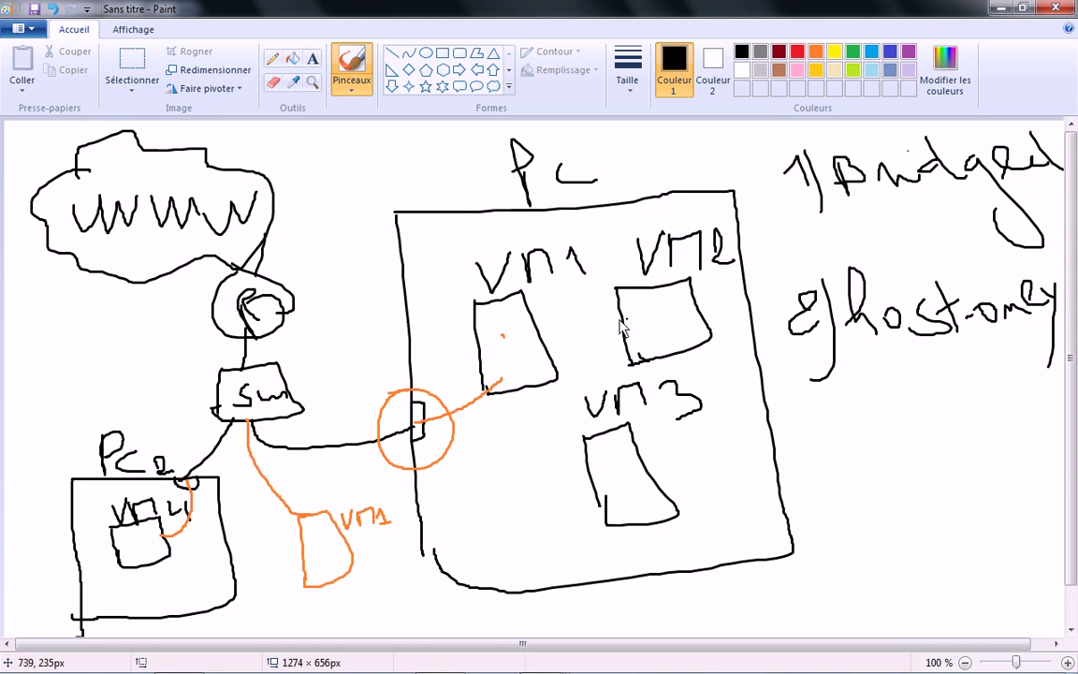
mouse_move(618, 319)
mouse_down()
mouse_move(543, 326)
mouse_move(605, 335)
mouse_move(549, 476)
mouse_move(573, 472)
mouse_move(563, 486)
mouse_up()
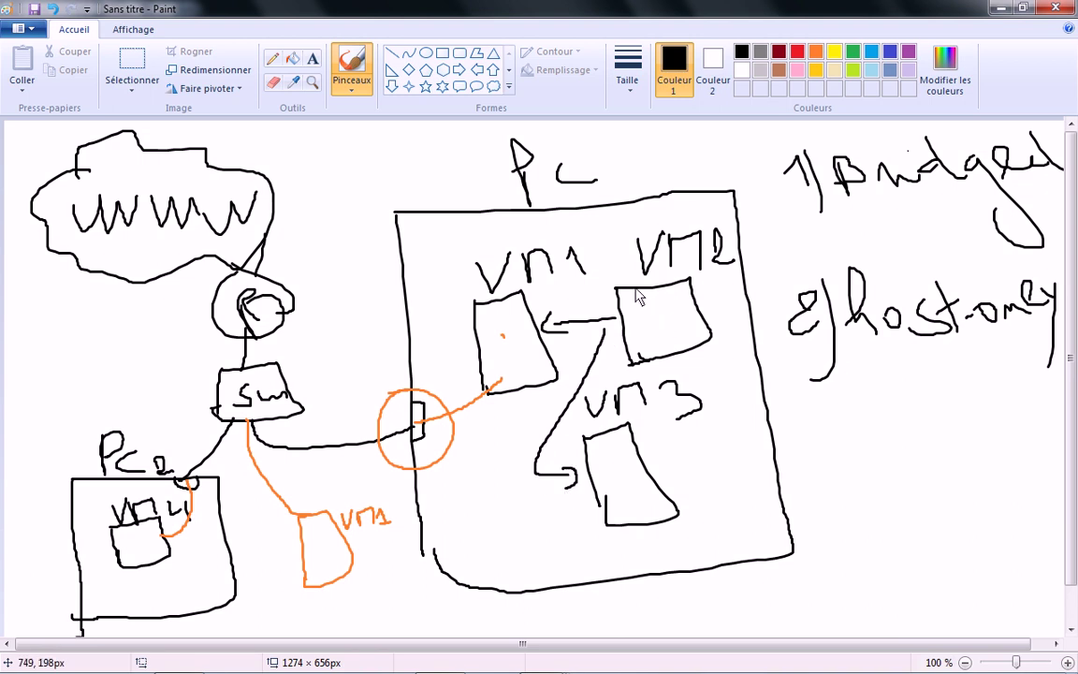
mouse_move(636, 285)
mouse_down()
mouse_move(602, 216)
mouse_move(614, 221)
mouse_up()
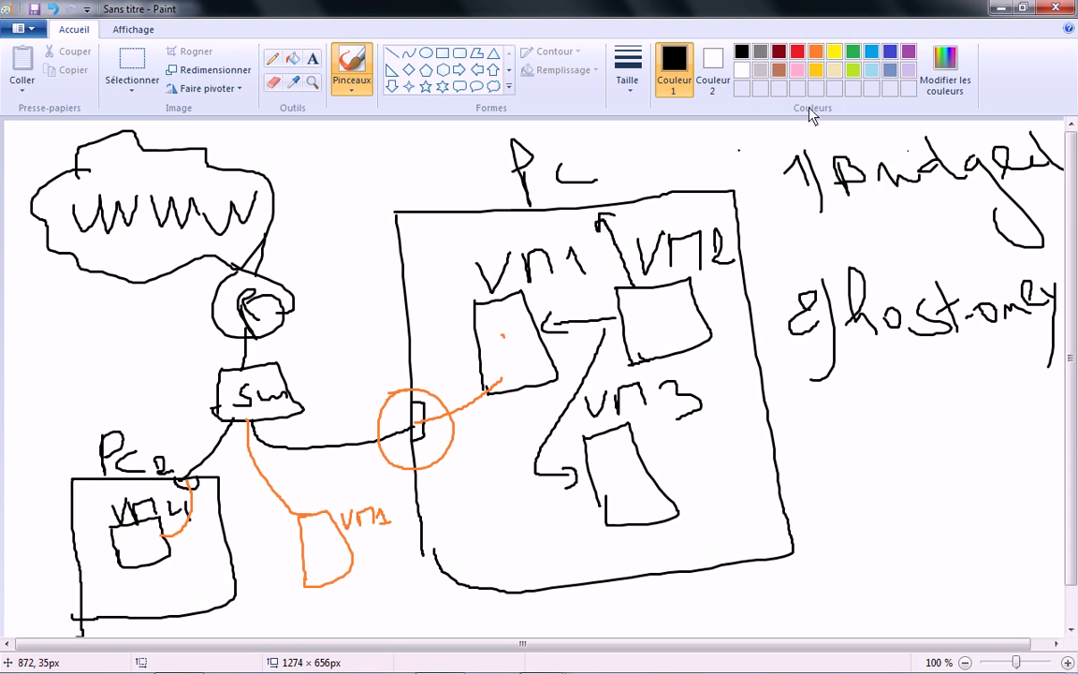
click(853, 51)
mouse_move(634, 292)
mouse_down()
mouse_move(597, 211)
mouse_move(599, 231)
mouse_move(627, 223)
mouse_up()
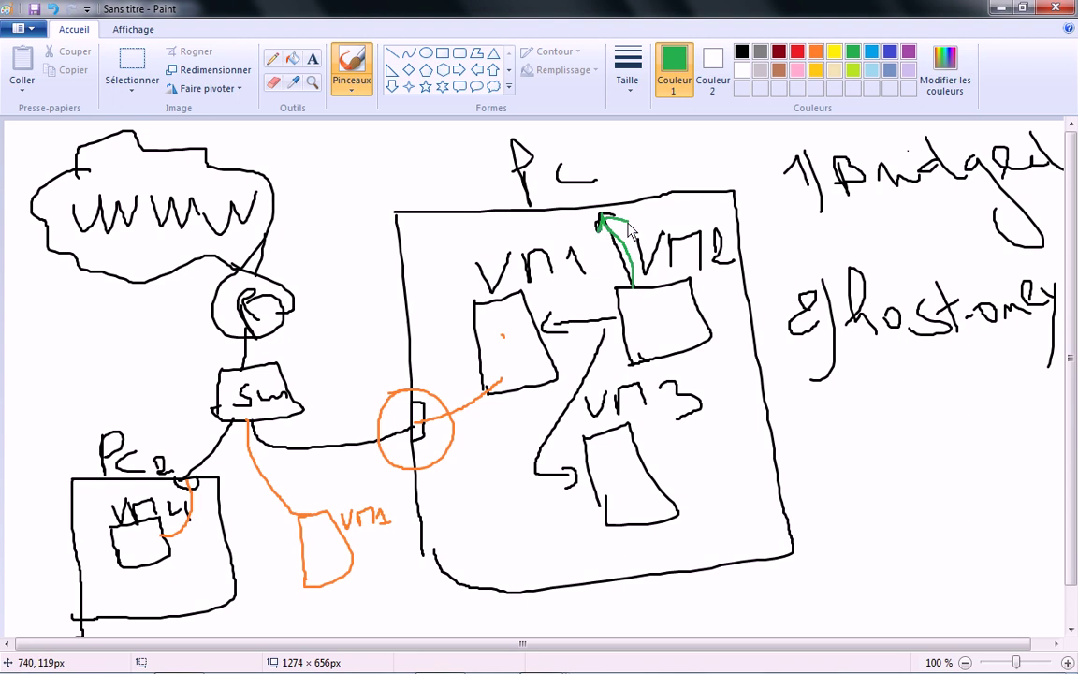
mouse_move(618, 321)
mouse_down()
mouse_move(543, 326)
mouse_move(571, 333)
mouse_move(580, 379)
mouse_move(541, 459)
mouse_move(582, 474)
mouse_move(569, 498)
mouse_up()
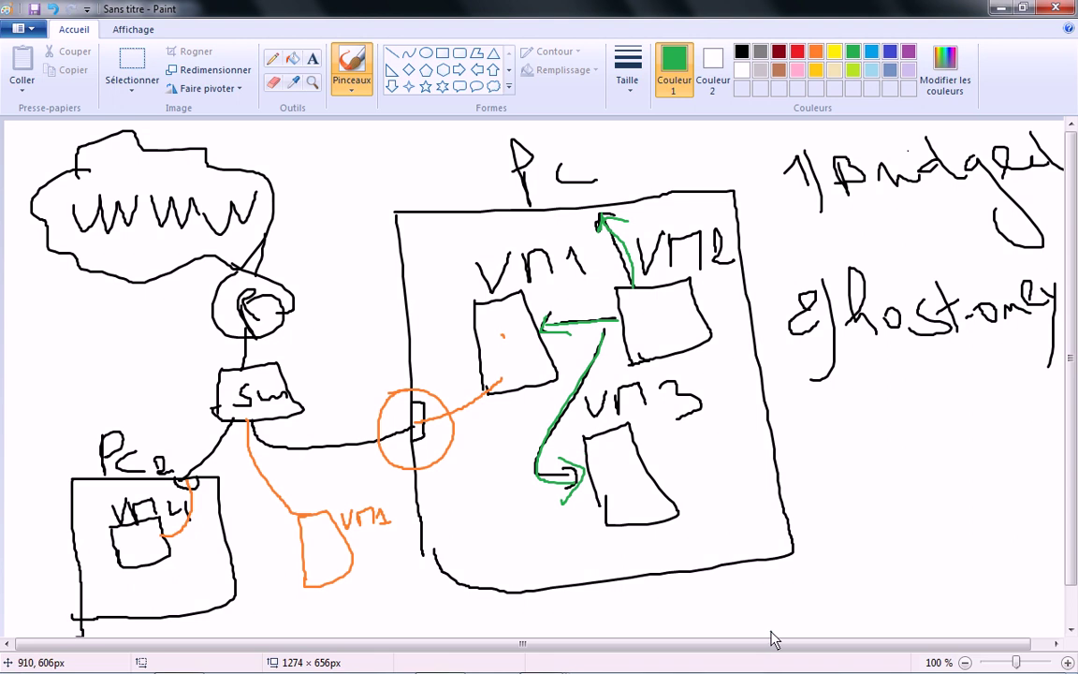
Step: Write a green '3' followed by ') NAT' in black as the third heading
mouse_move(391, 669)
mouse_move(815, 450)
mouse_down()
mouse_move(861, 477)
mouse_move(825, 485)
mouse_up()
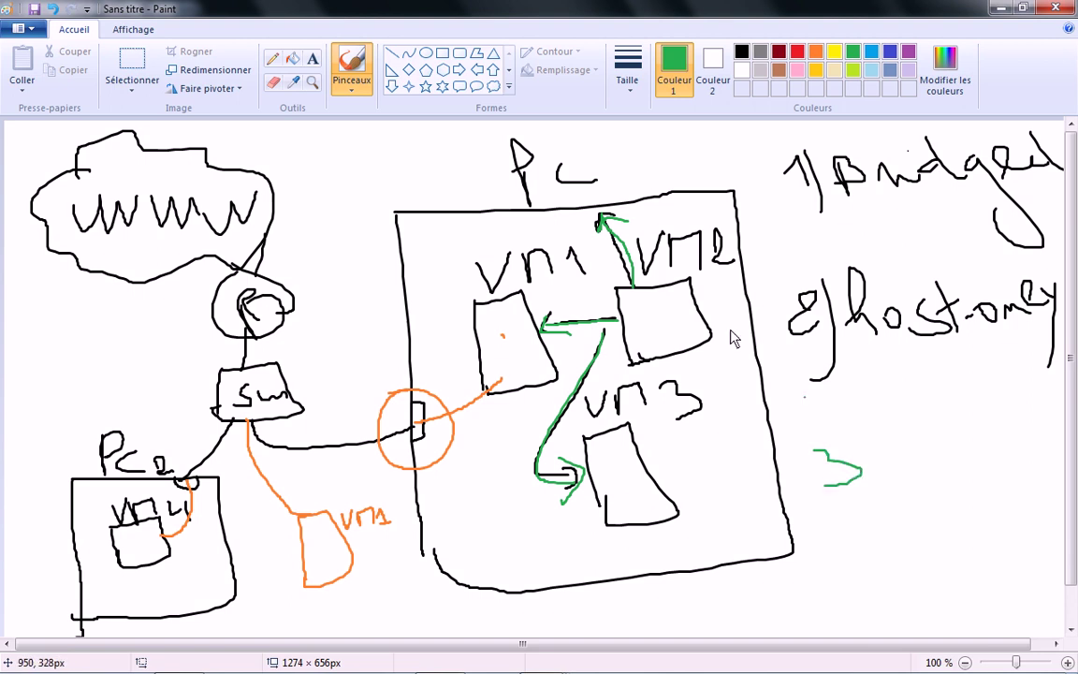
click(741, 51)
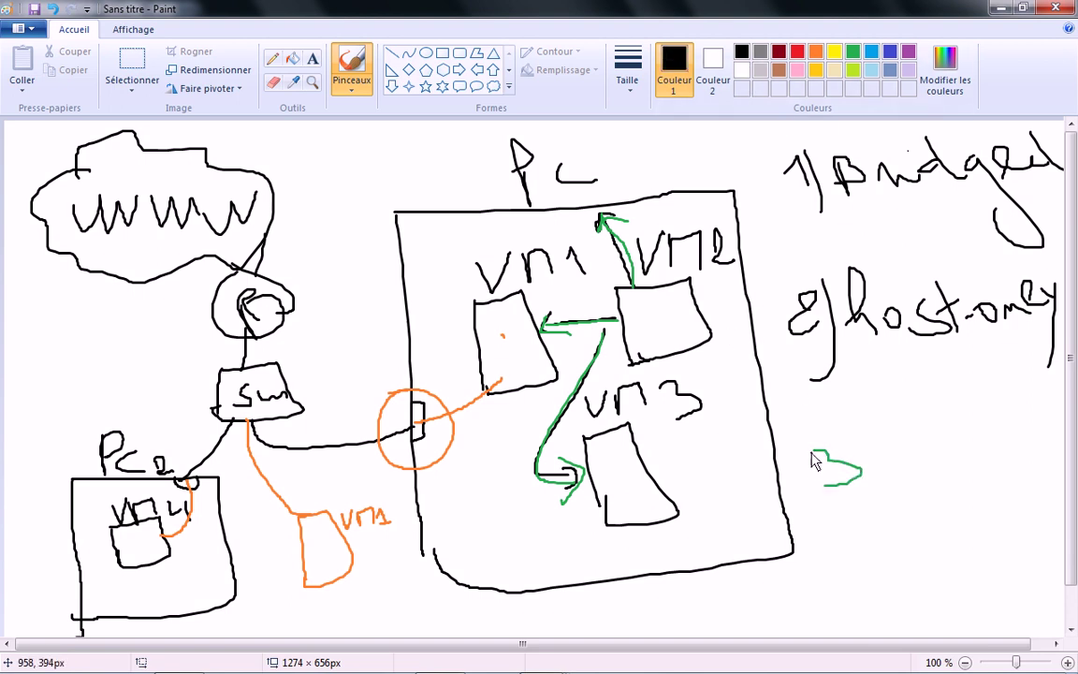
mouse_move(836, 460)
mouse_down()
mouse_move(835, 498)
mouse_move(828, 492)
mouse_up()
drag(872, 427, 901, 495)
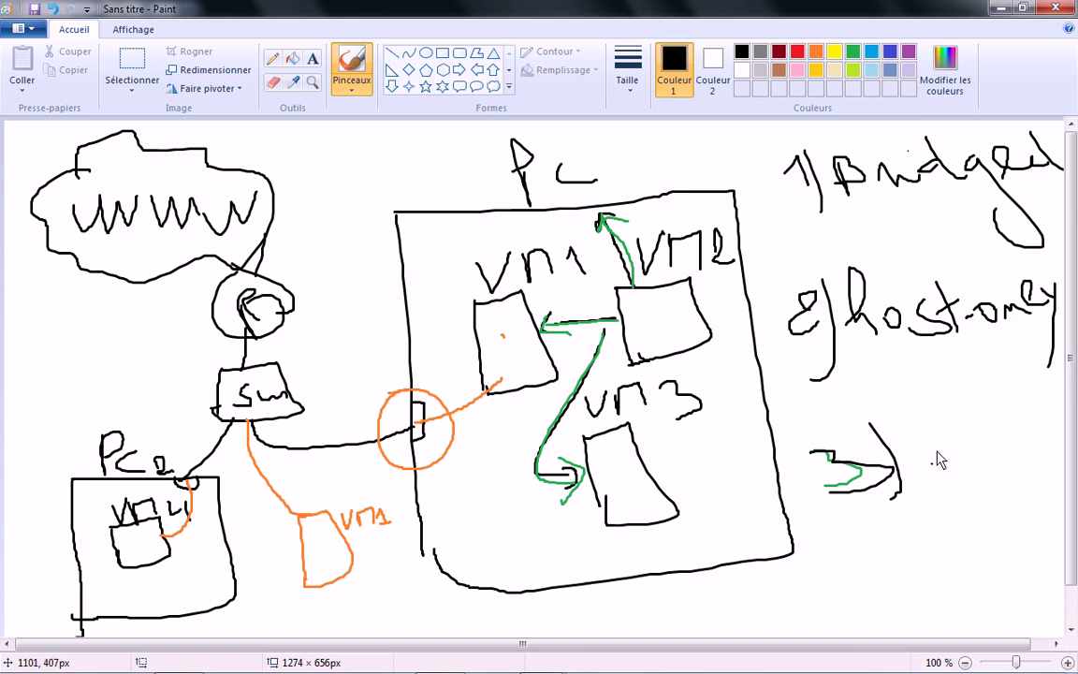
mouse_move(934, 433)
mouse_down()
mouse_move(940, 480)
mouse_move(992, 412)
mouse_move(1011, 445)
mouse_move(1017, 429)
mouse_move(1056, 449)
mouse_up()
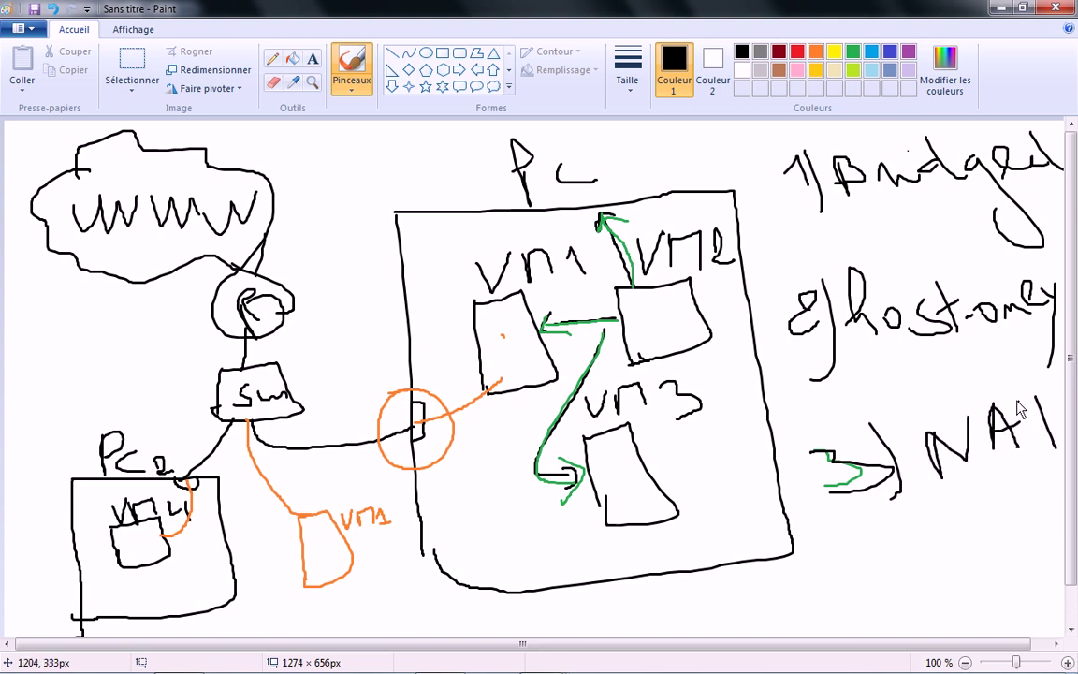
drag(1022, 405, 1050, 399)
click(853, 387)
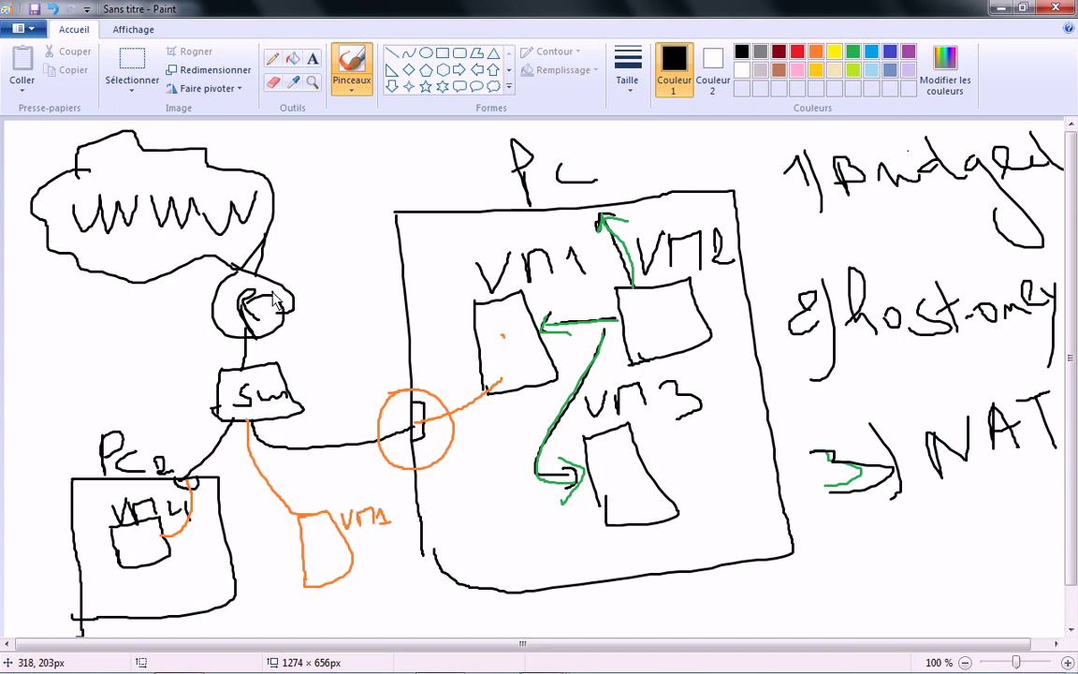
click(715, 510)
Step: Draw a small NAT box inside the PC box below VM1 and pick yellow
drag(481, 522, 490, 578)
mouse_move(481, 521)
mouse_down()
mouse_move(539, 529)
mouse_move(546, 569)
mouse_move(482, 577)
mouse_move(495, 540)
mouse_move(503, 552)
mouse_move(513, 537)
mouse_move(514, 554)
mouse_move(523, 534)
mouse_move(543, 556)
mouse_move(521, 536)
mouse_up()
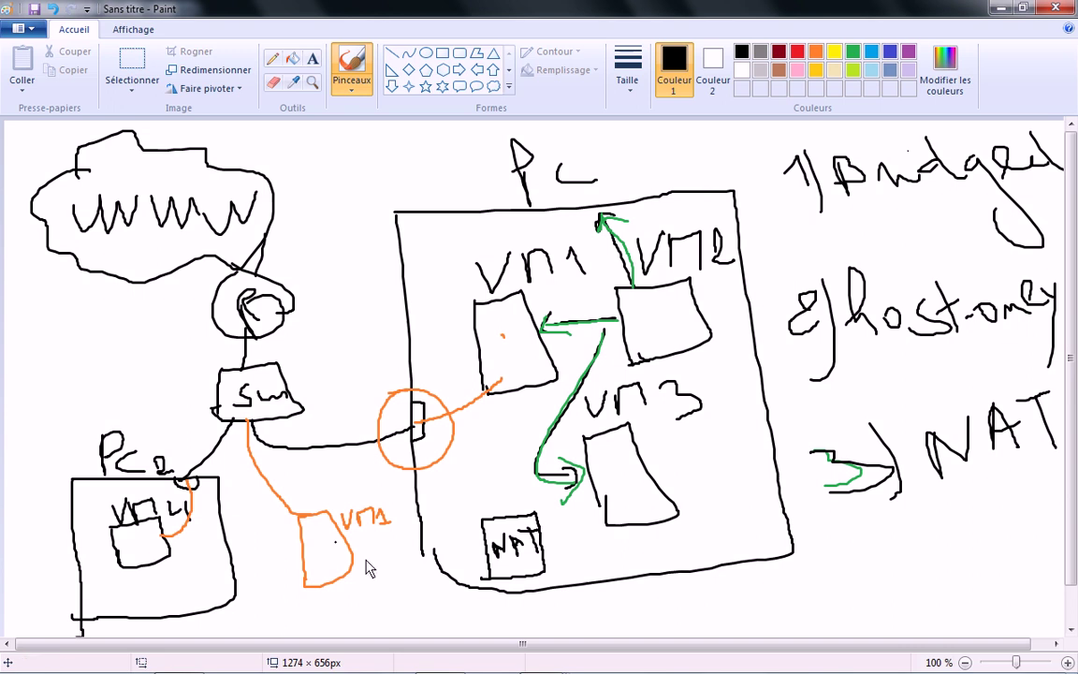
click(834, 52)
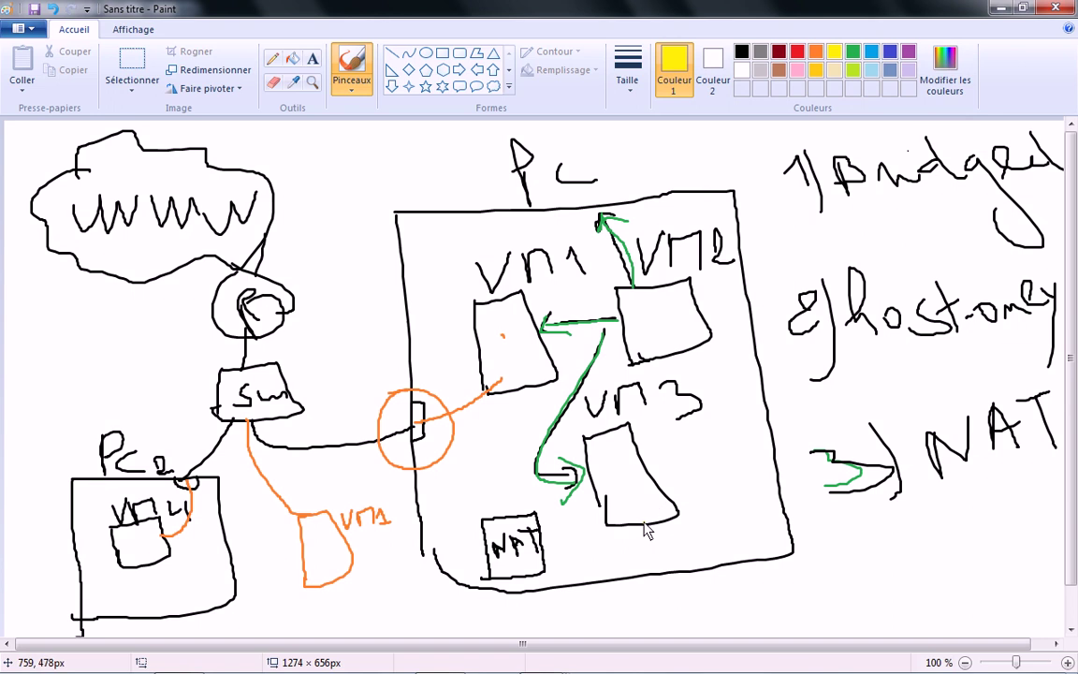
Step: Draw a yellow line joining VM3, the NAT box and the circled port
mouse_move(645, 531)
mouse_down()
mouse_move(619, 549)
mouse_move(472, 559)
mouse_move(433, 440)
mouse_move(419, 427)
mouse_up()
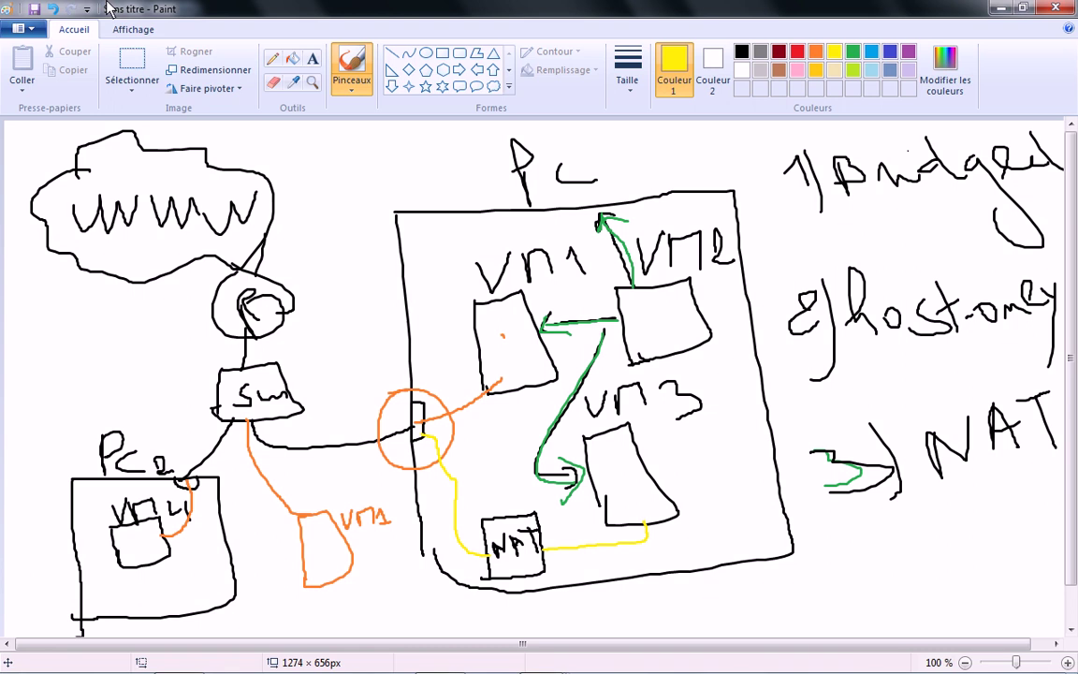
Step: Open VMware's Virtual Network Editor from the Edit menu to view VMnet0, VMnet1 and VMnet8, cancelling Add Network
mouse_move(38, 666)
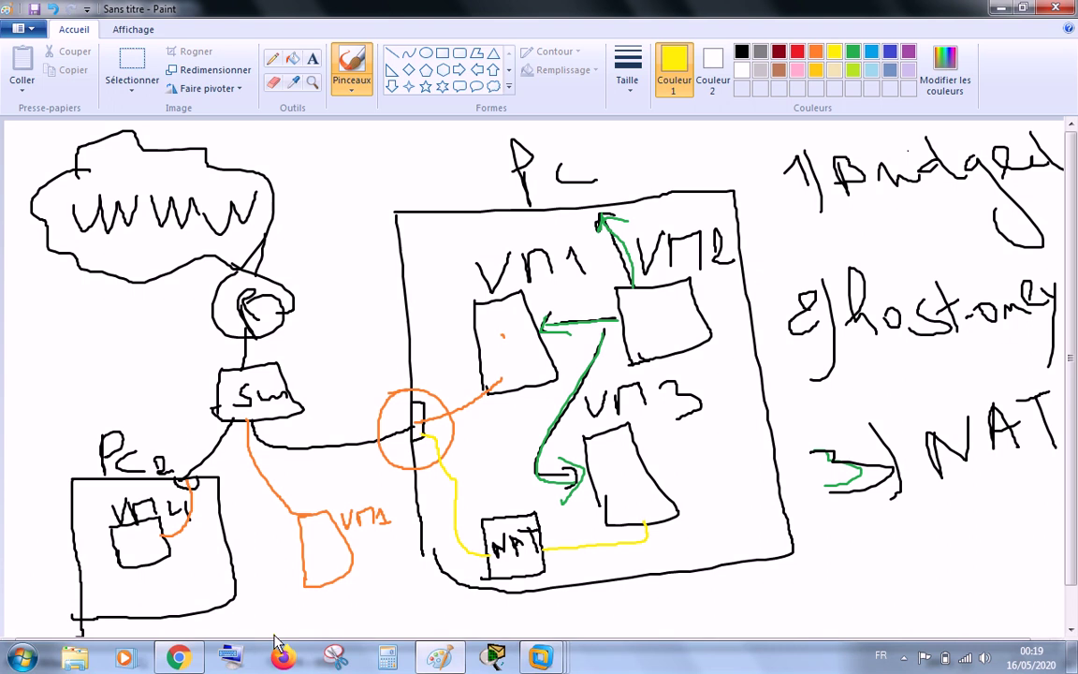
key(alt+Tab)
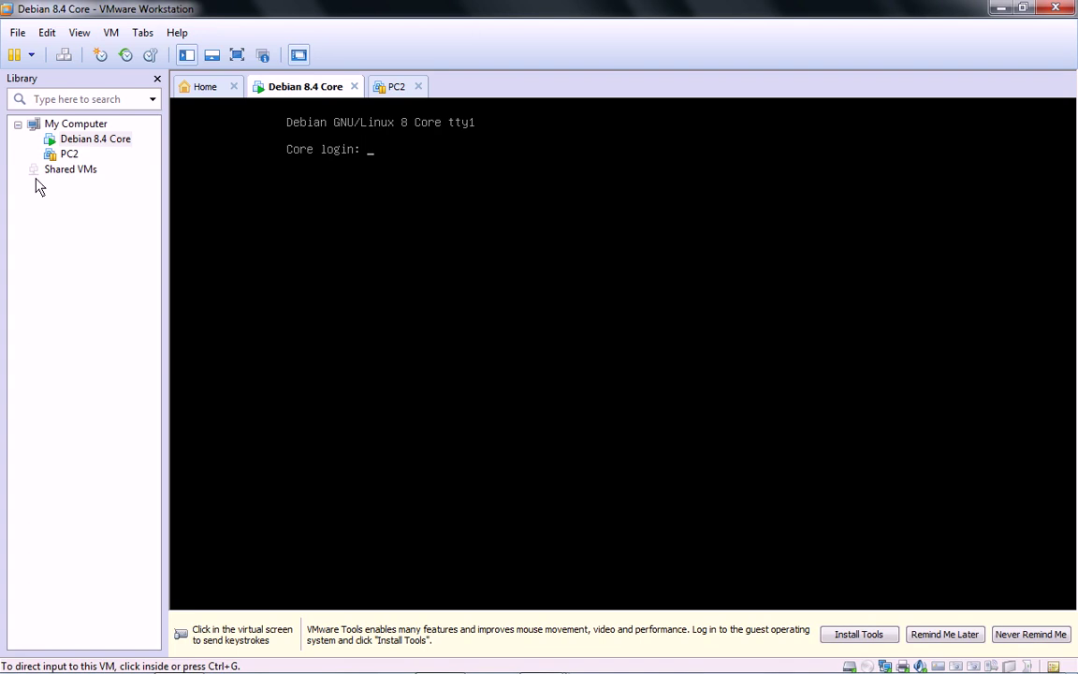
click(47, 34)
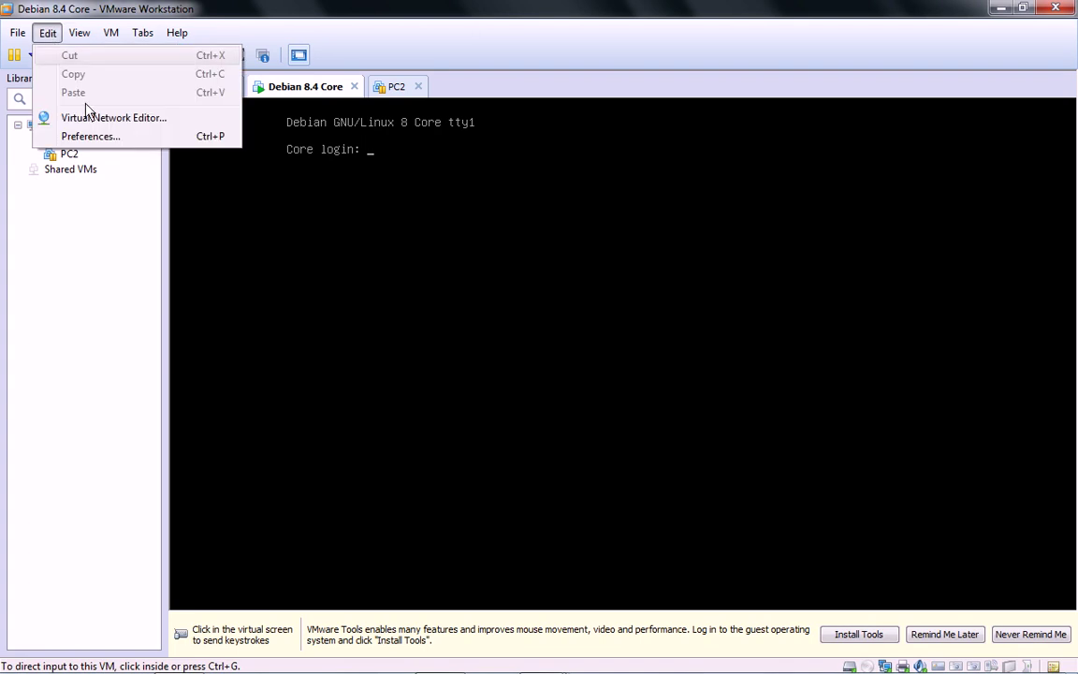
click(131, 119)
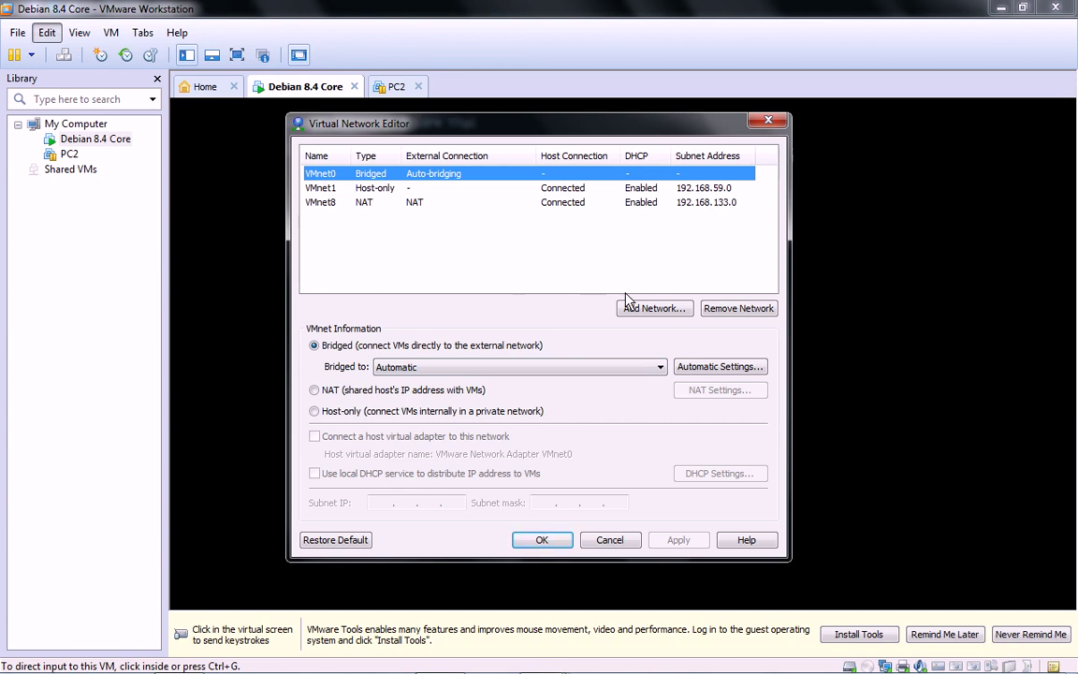
click(653, 310)
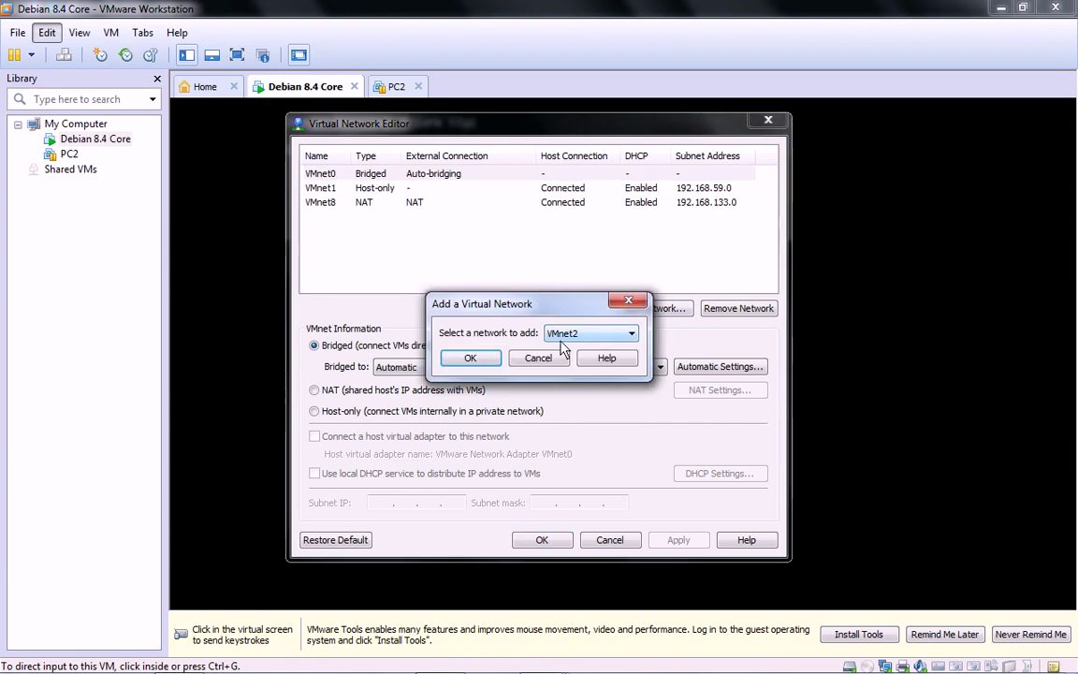
click(540, 359)
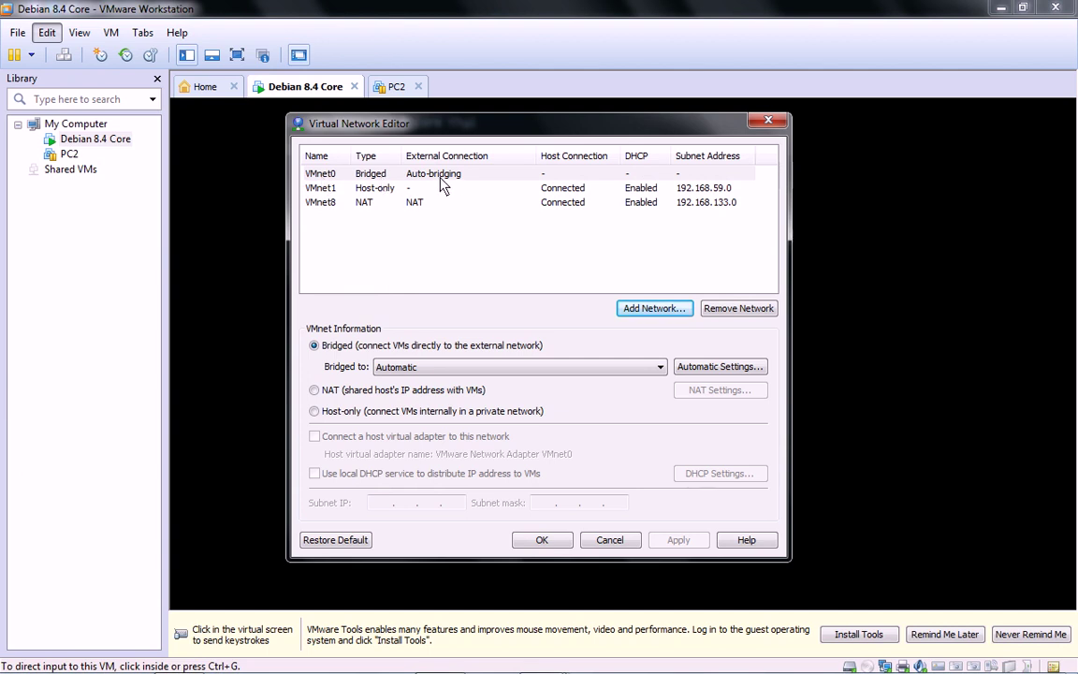
click(318, 174)
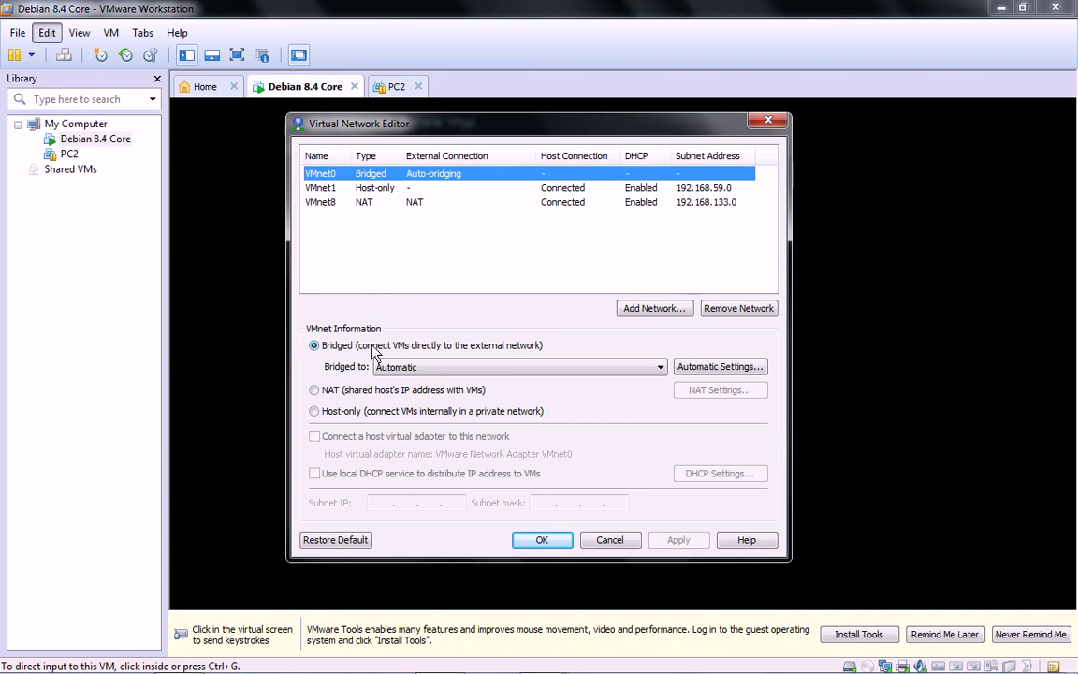
click(660, 369)
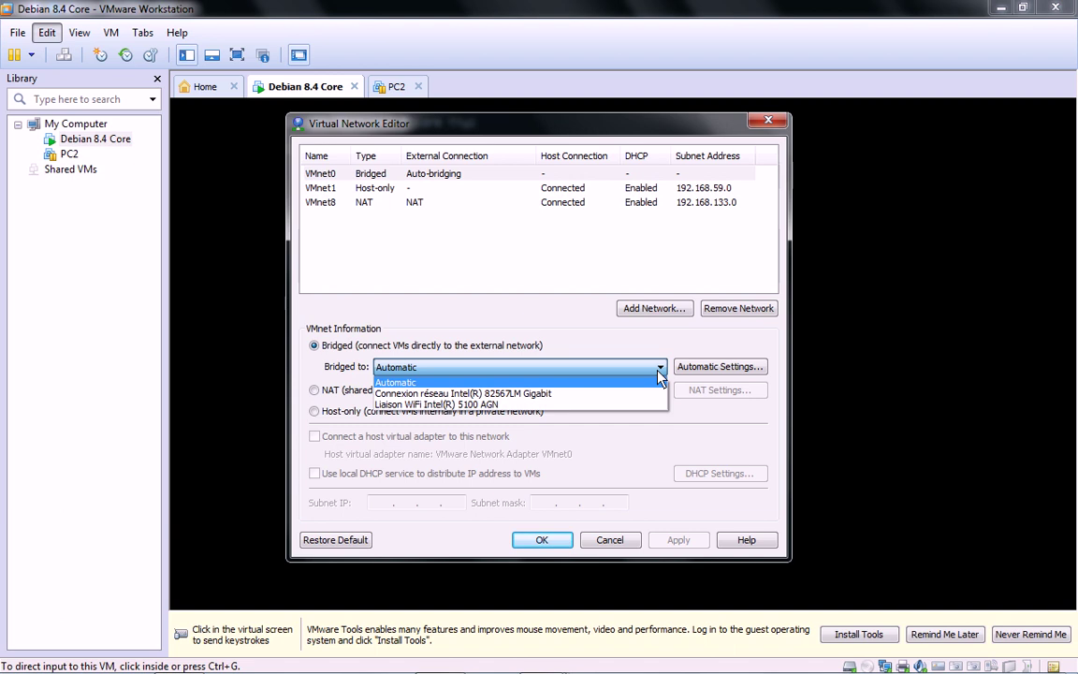
click(486, 334)
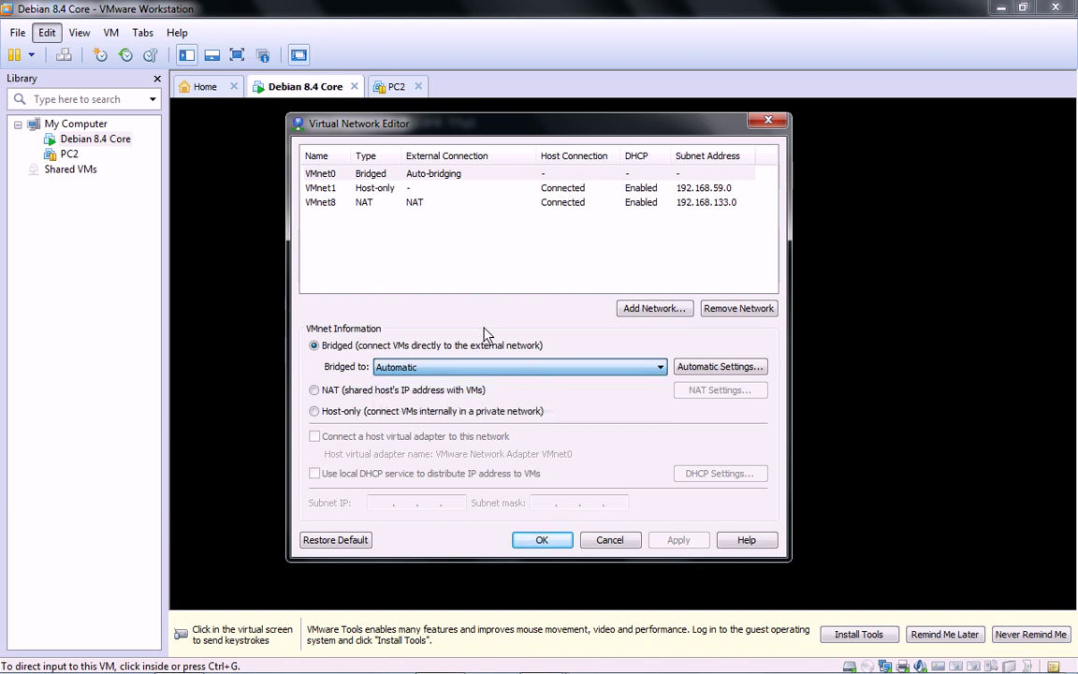
click(318, 192)
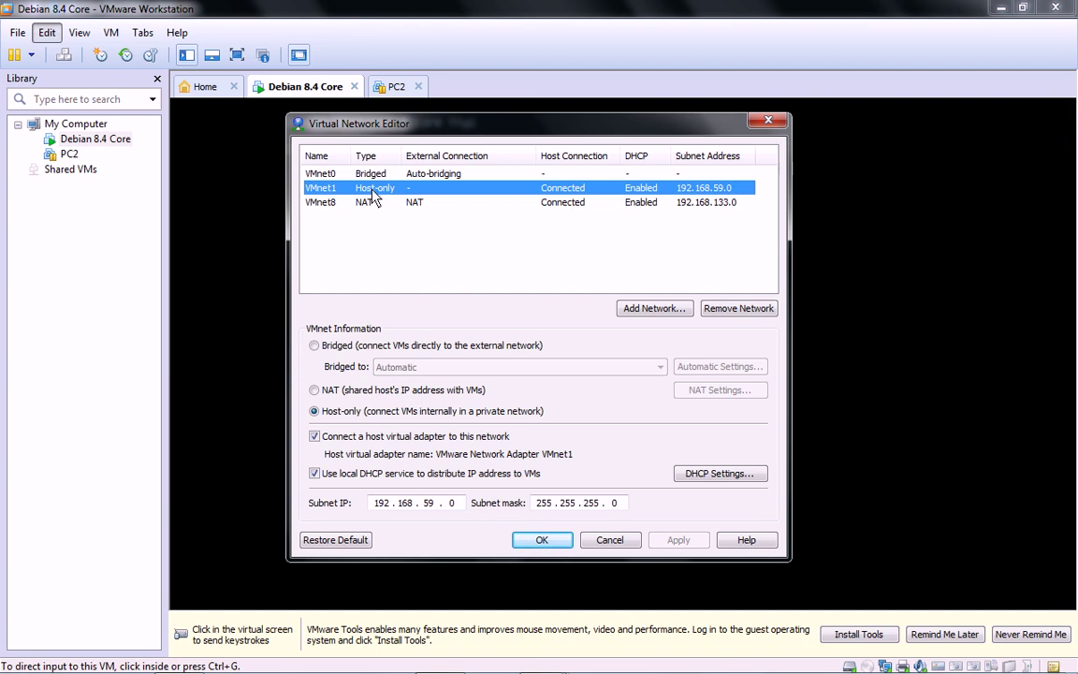
click(335, 206)
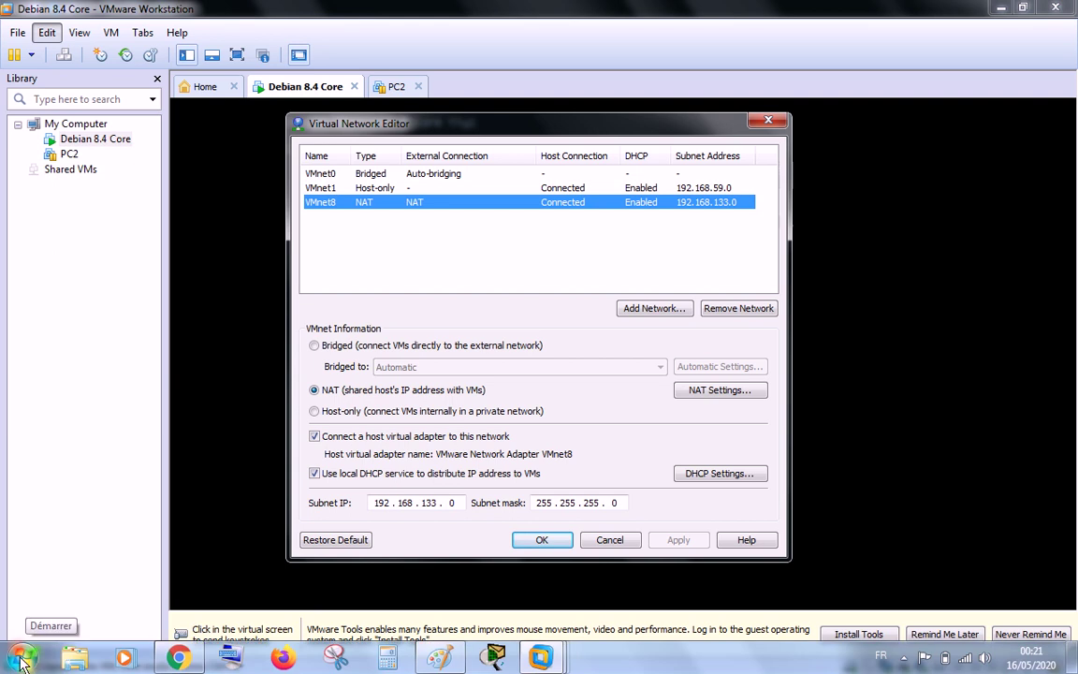
click(20, 657)
Step: Open Network Connections from the Network entry through the Network and Sharing Centre
right_click(299, 415)
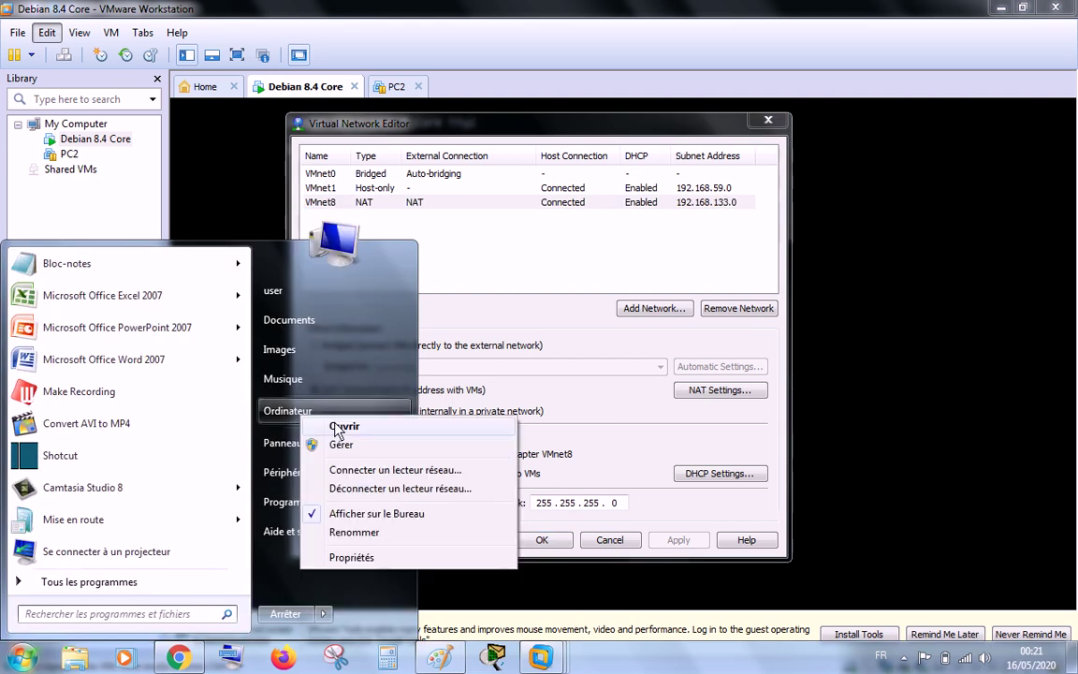
click(344, 428)
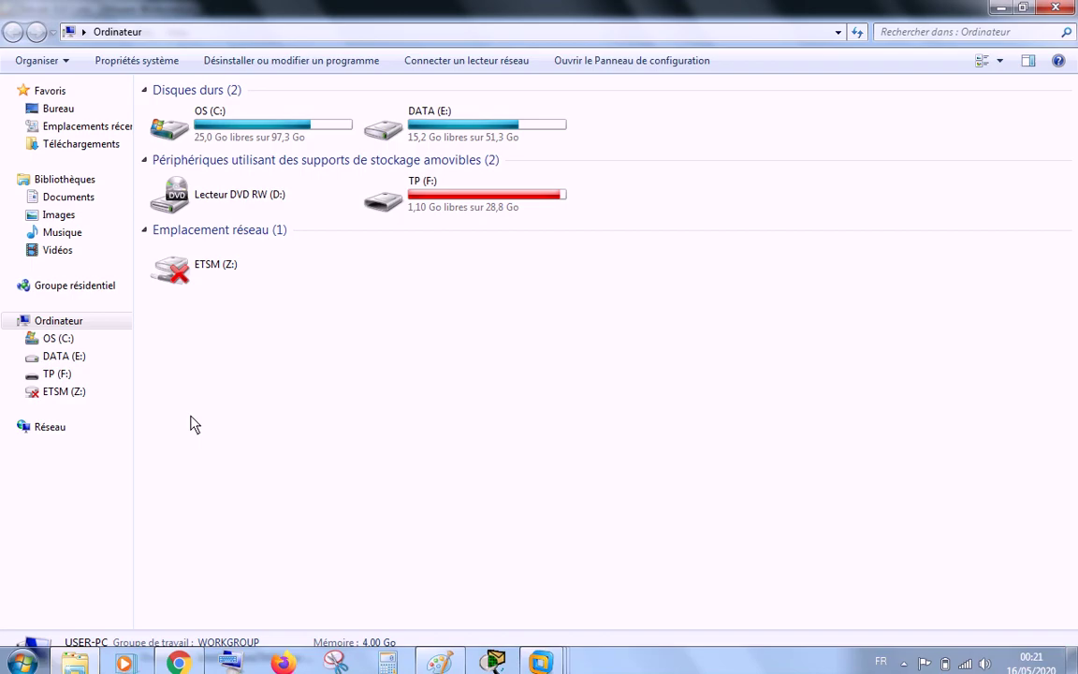
right_click(56, 429)
click(106, 554)
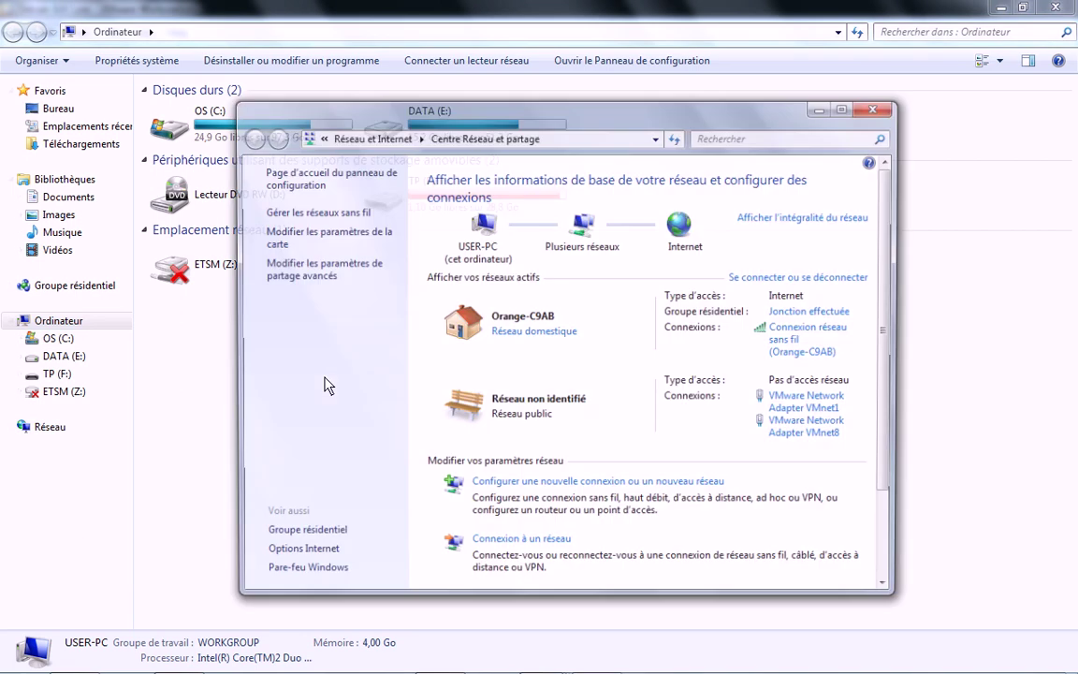
click(327, 236)
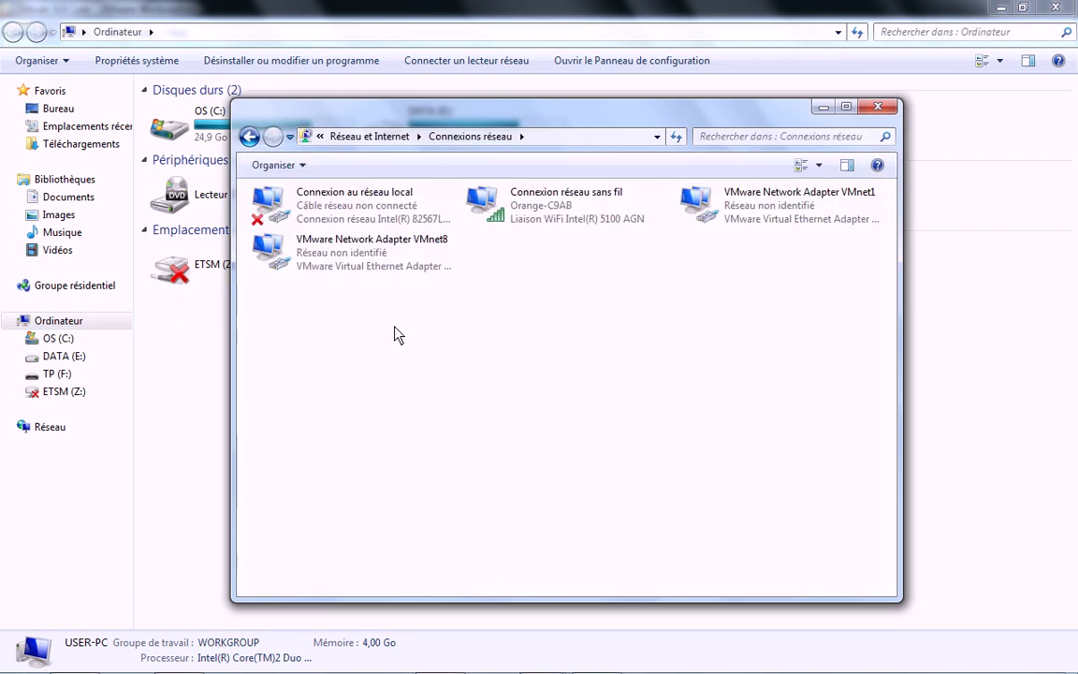
Step: Maximize the Network Connections window and pick out the VMnet1 and VMnet8 adapters
click(847, 107)
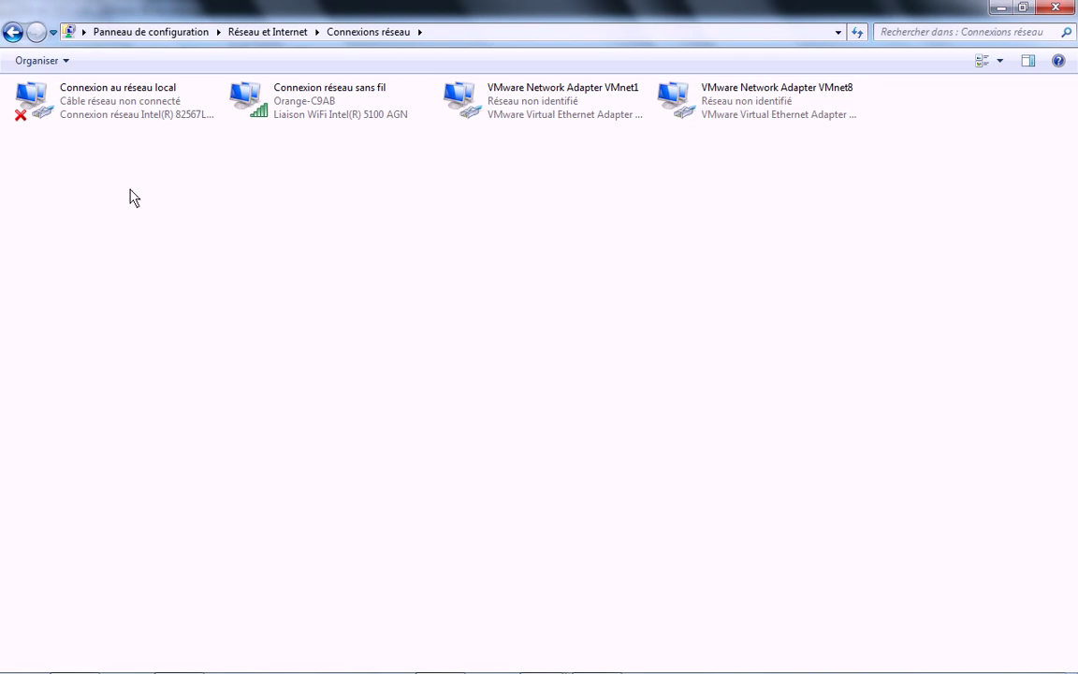
drag(298, 150, 56, 77)
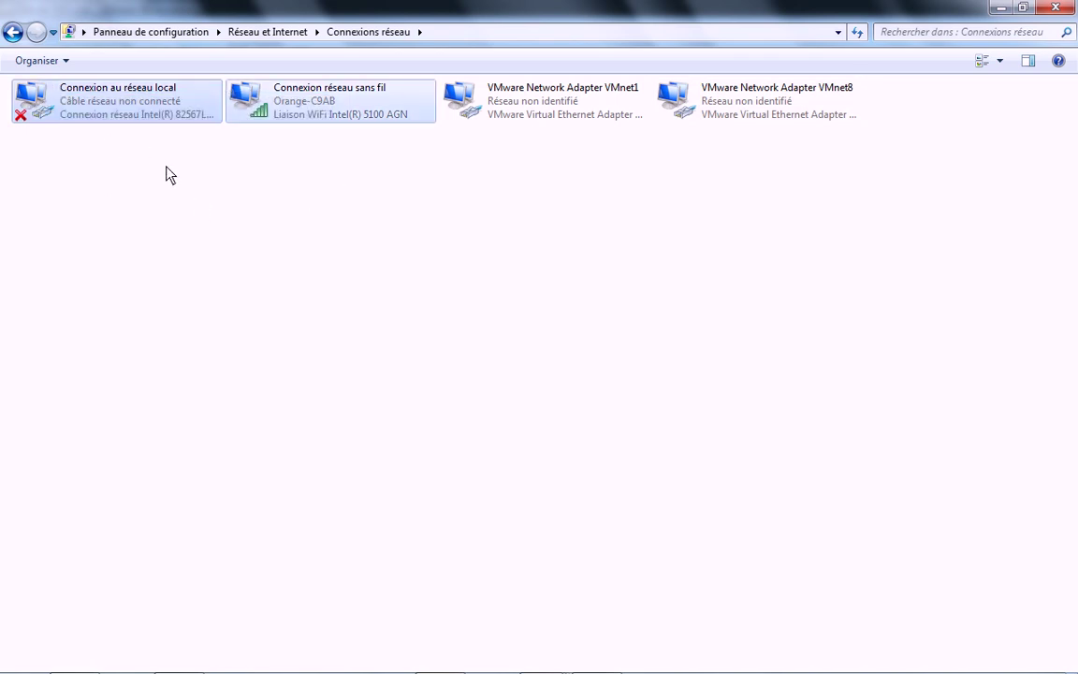
click(162, 178)
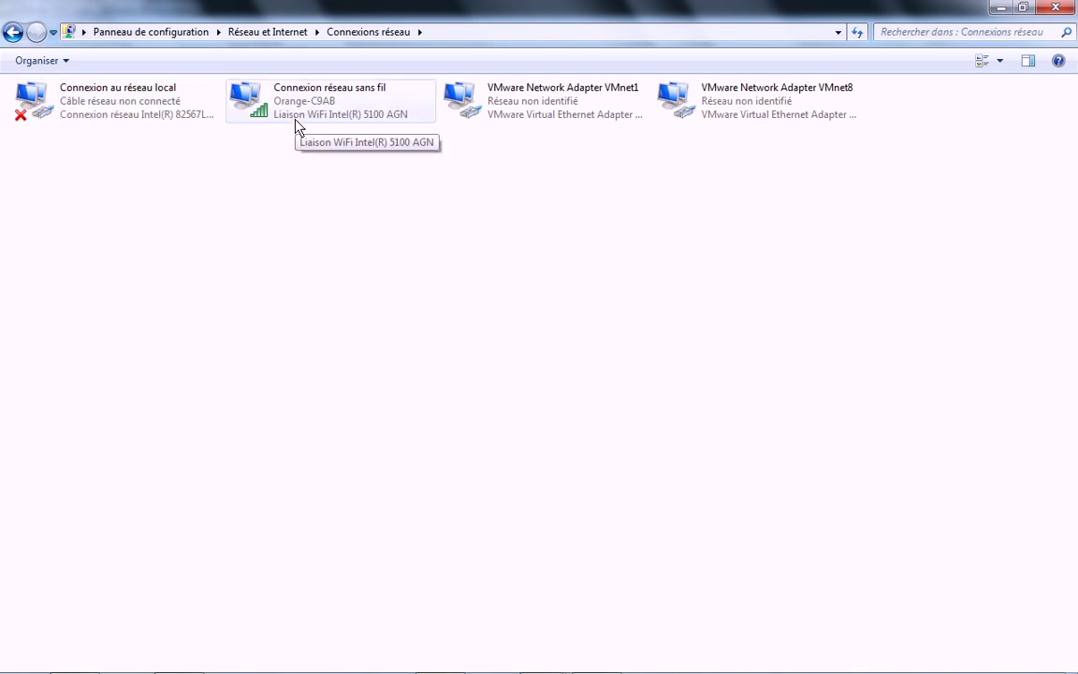
click(557, 110)
click(722, 109)
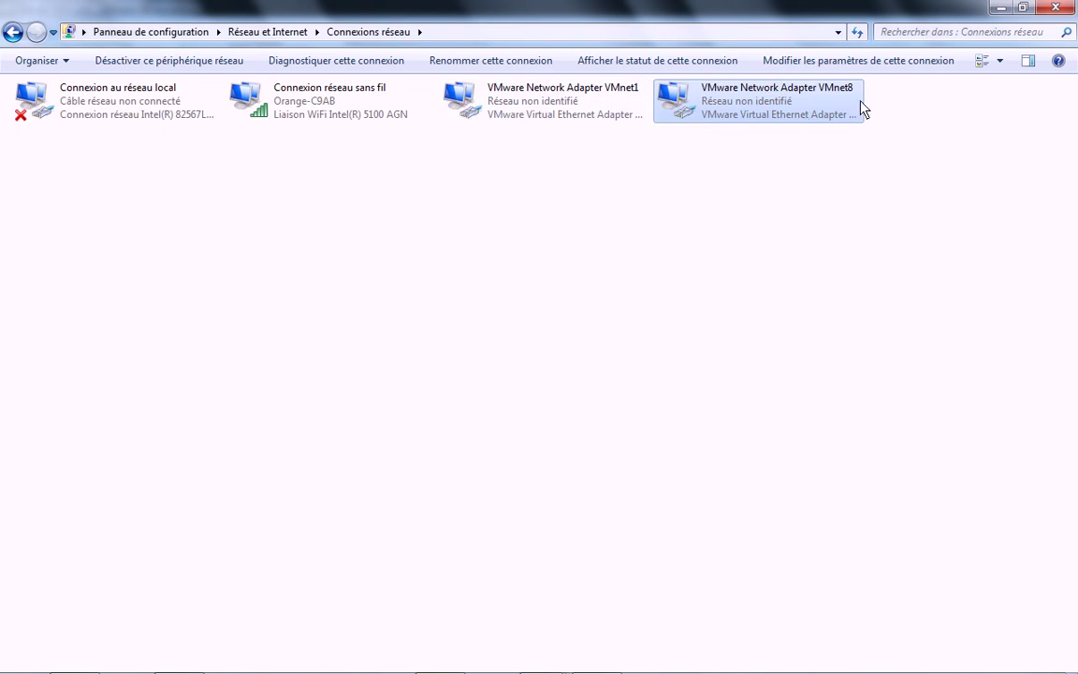
click(503, 149)
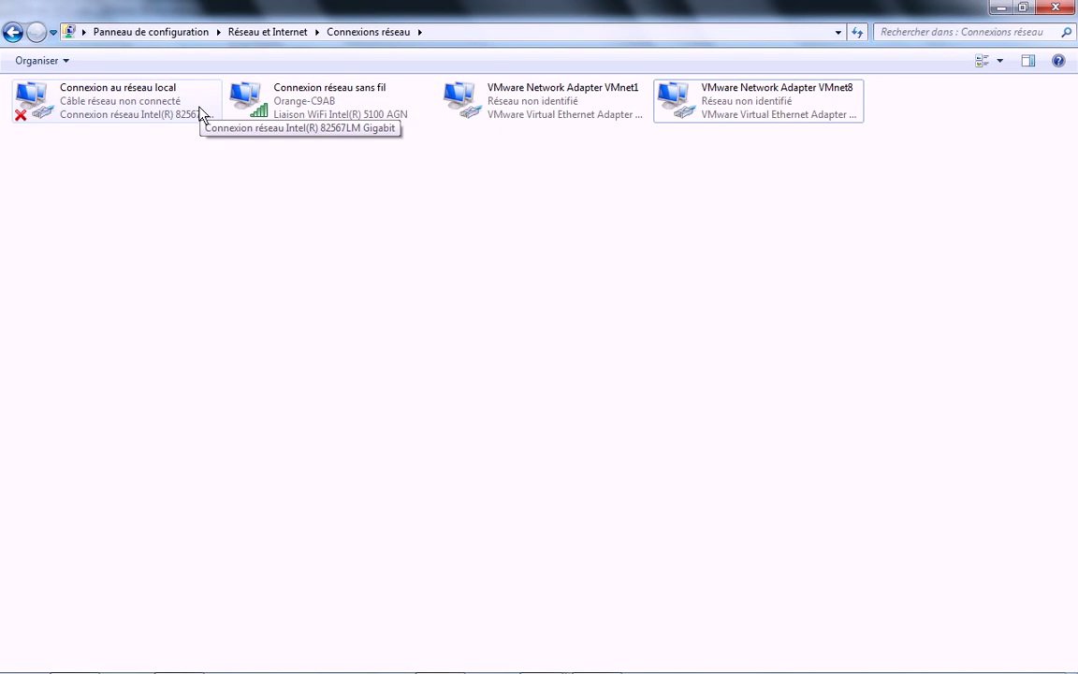
click(553, 112)
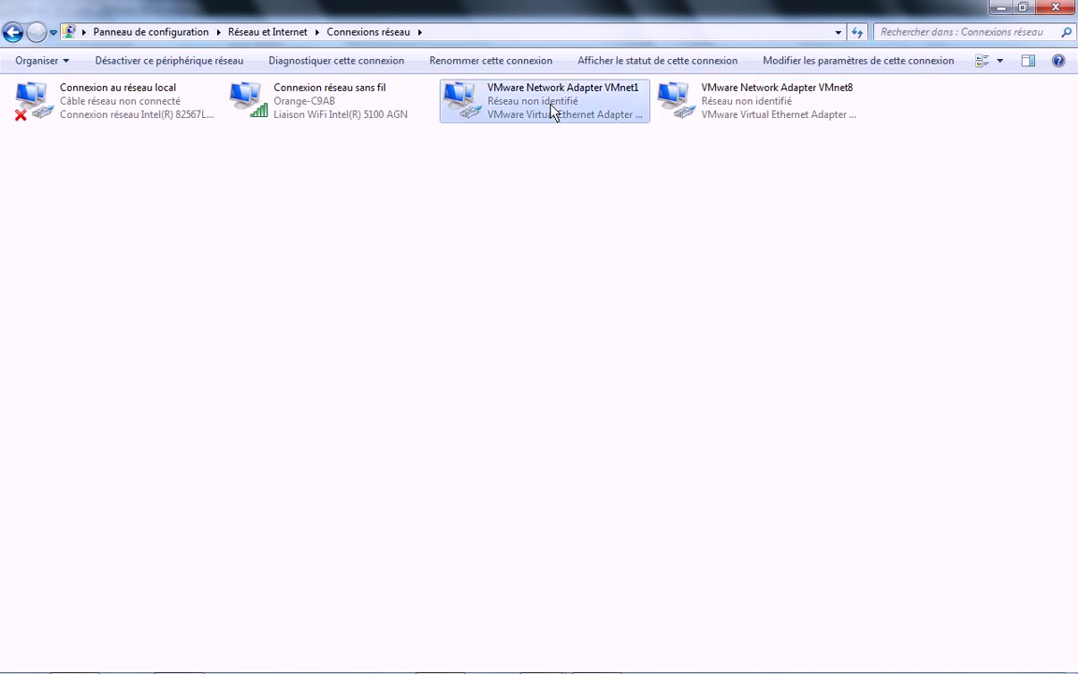
click(812, 109)
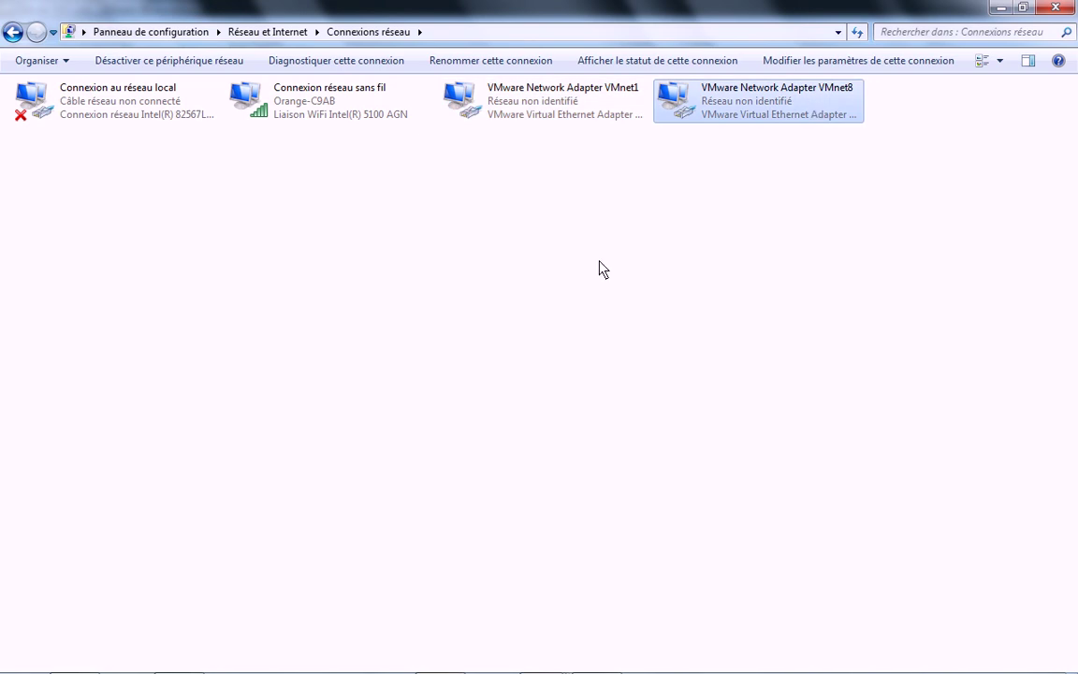
mouse_move(494, 660)
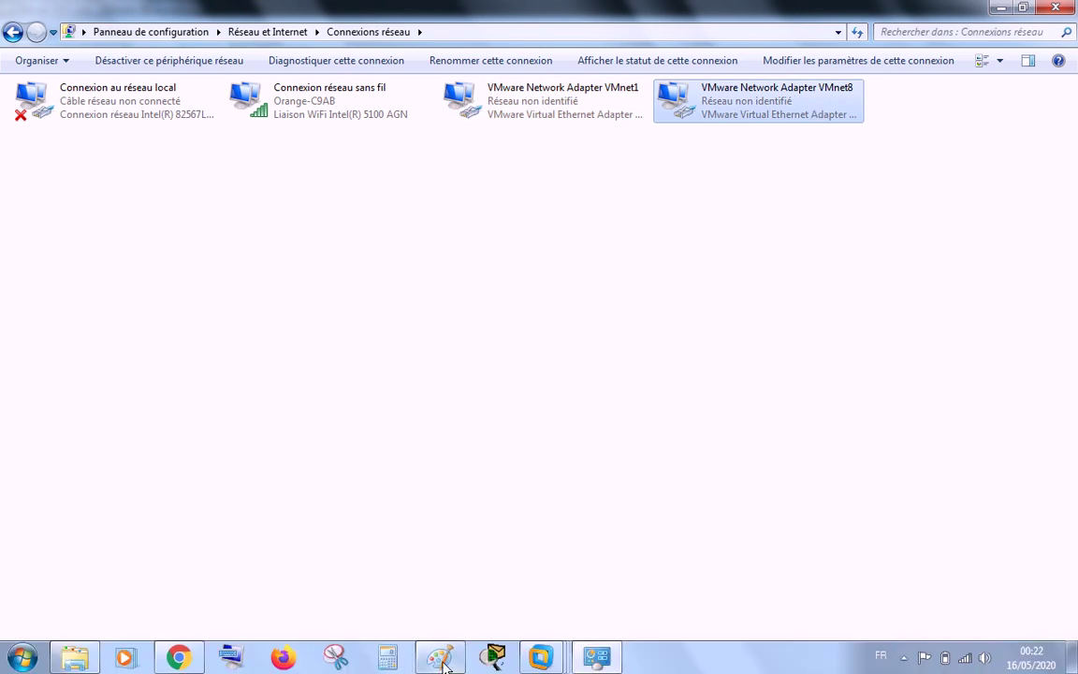
click(445, 660)
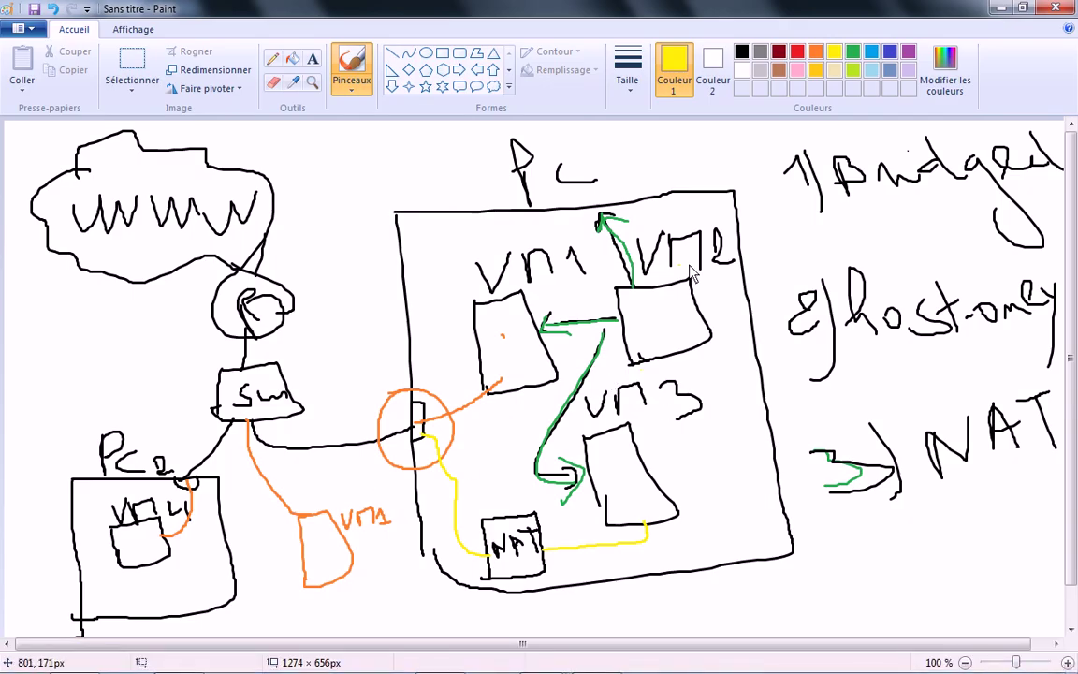
click(649, 303)
click(1001, 8)
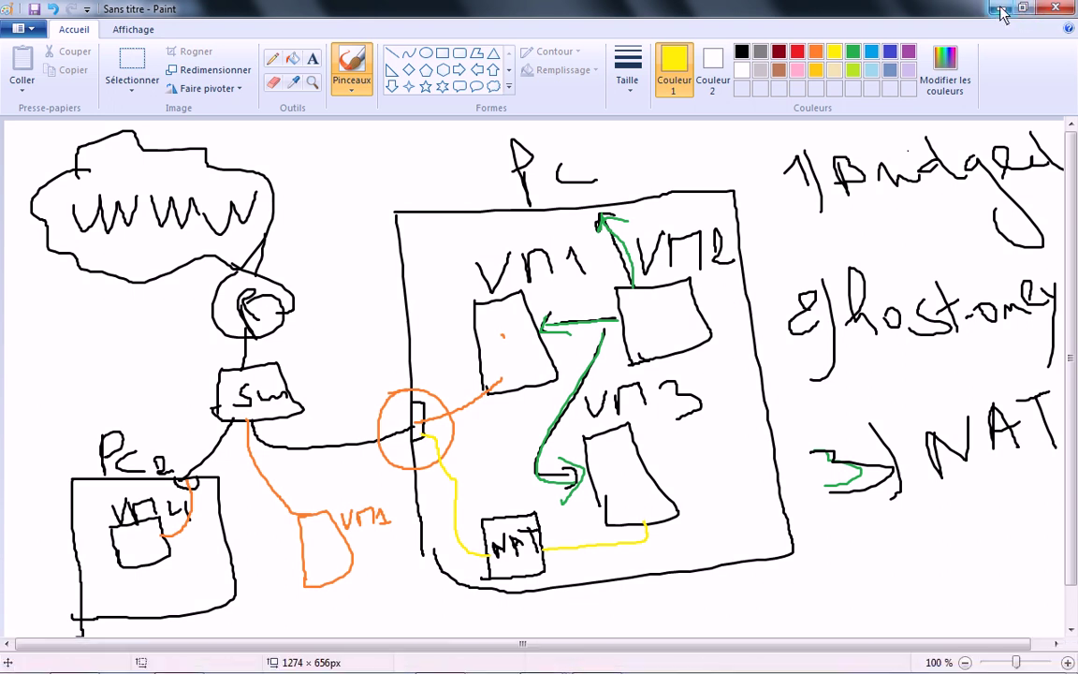
click(524, 103)
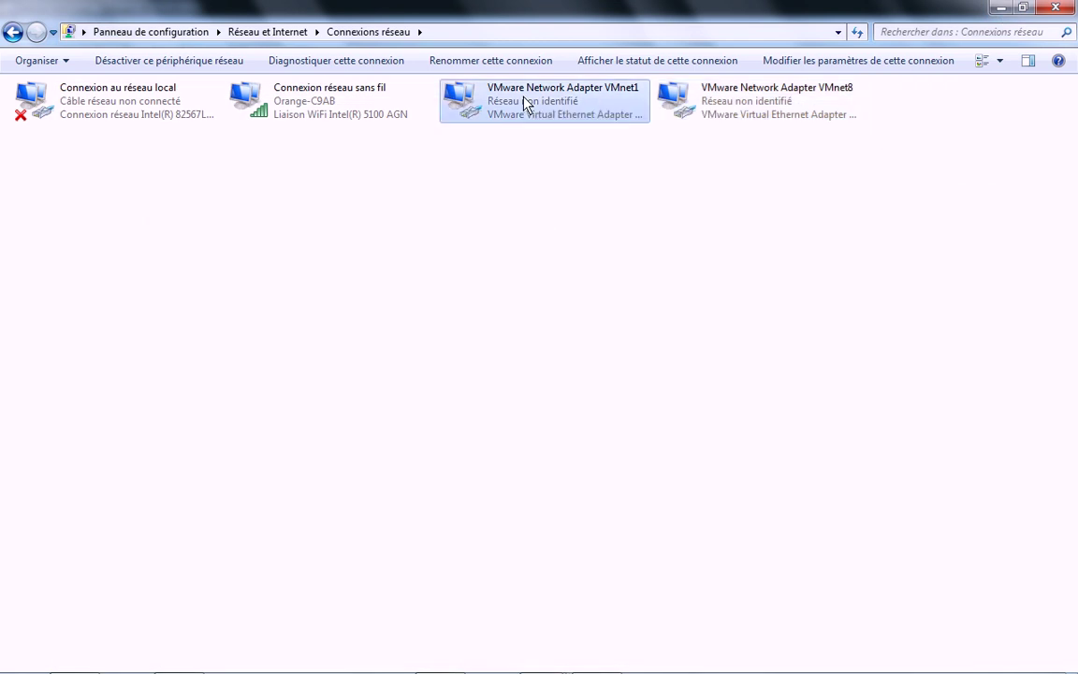
right_click(524, 103)
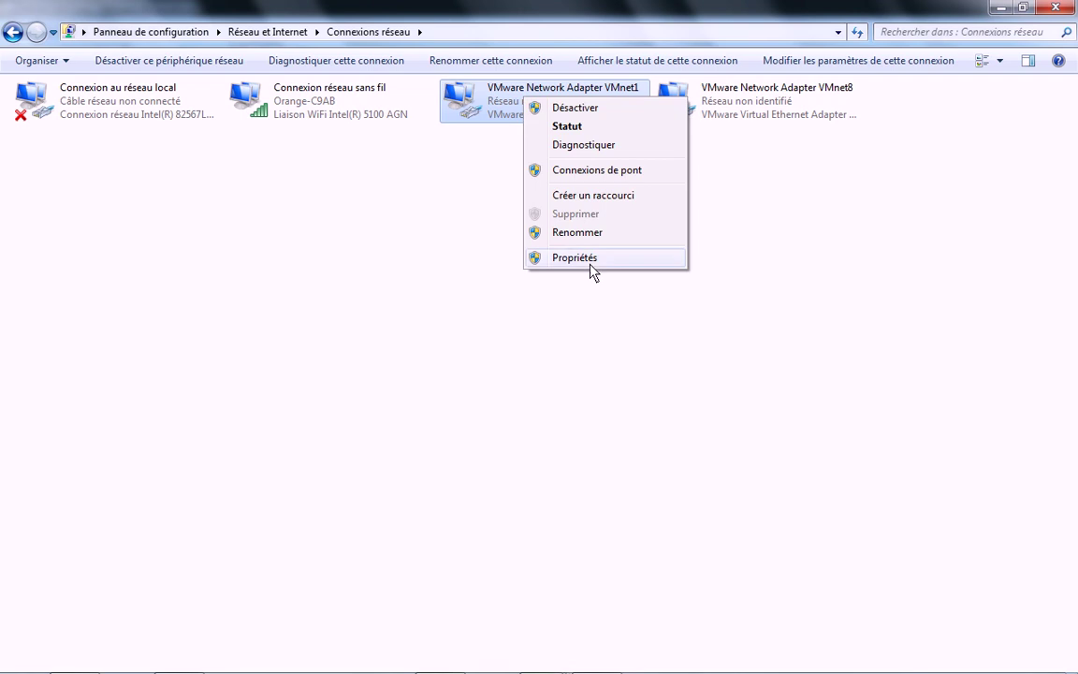
click(589, 256)
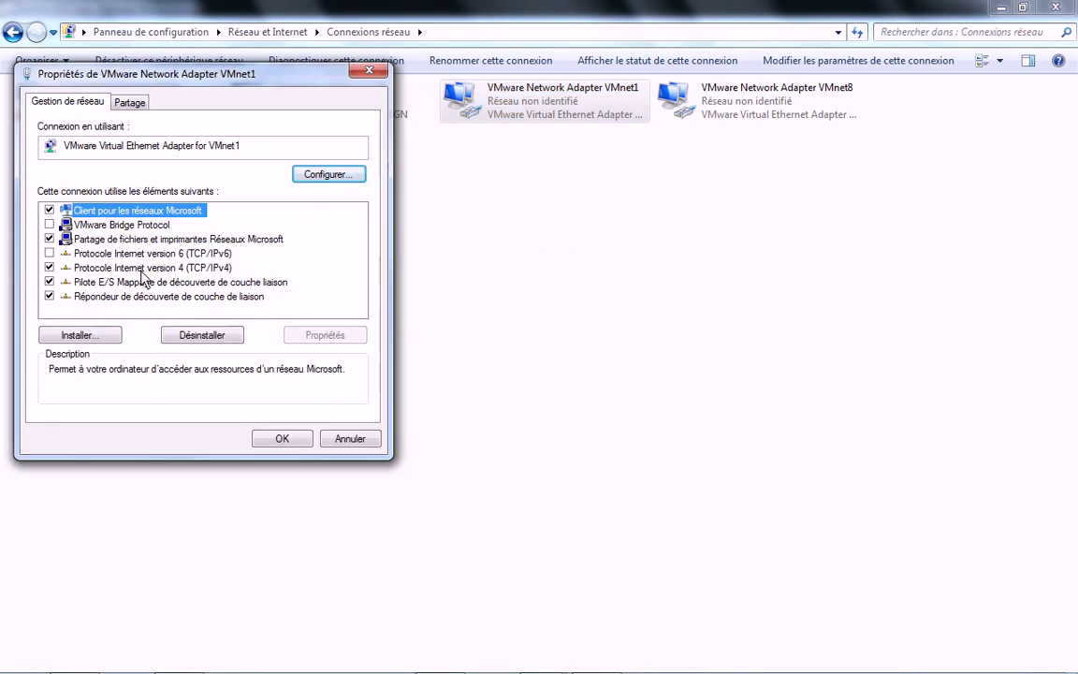
click(131, 267)
click(340, 337)
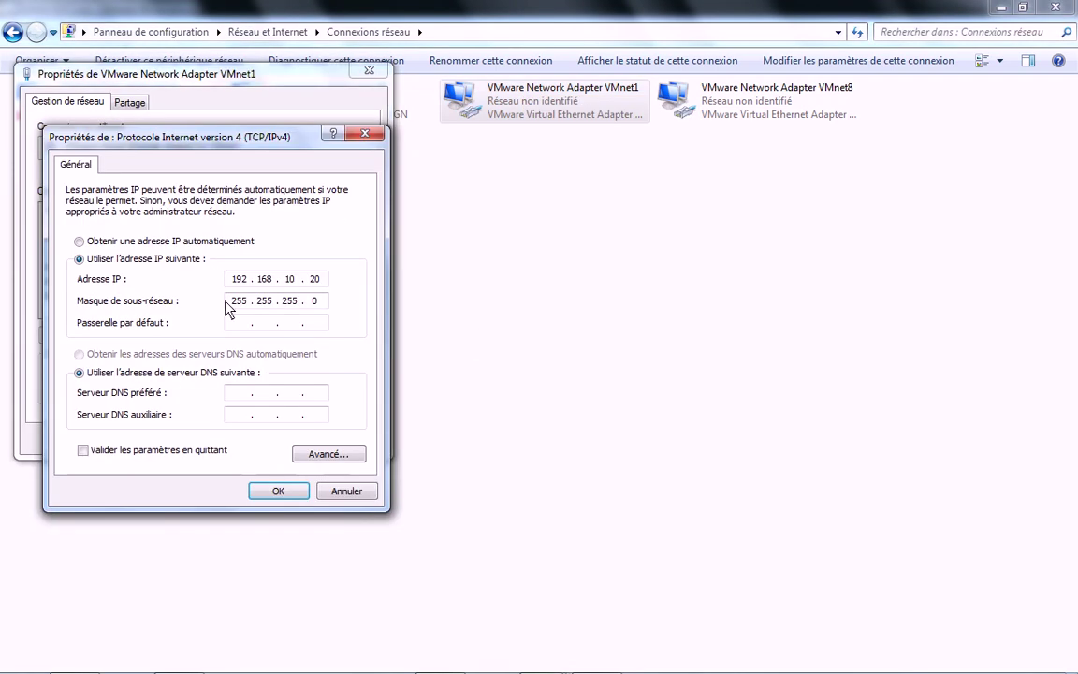
click(294, 278)
click(347, 492)
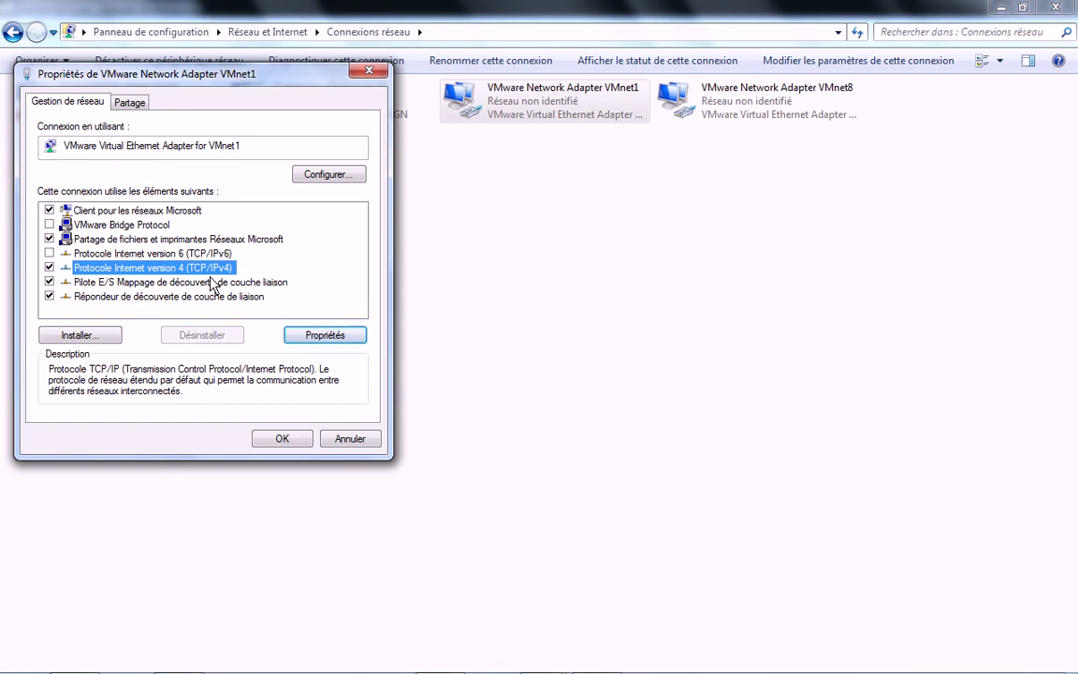
click(360, 445)
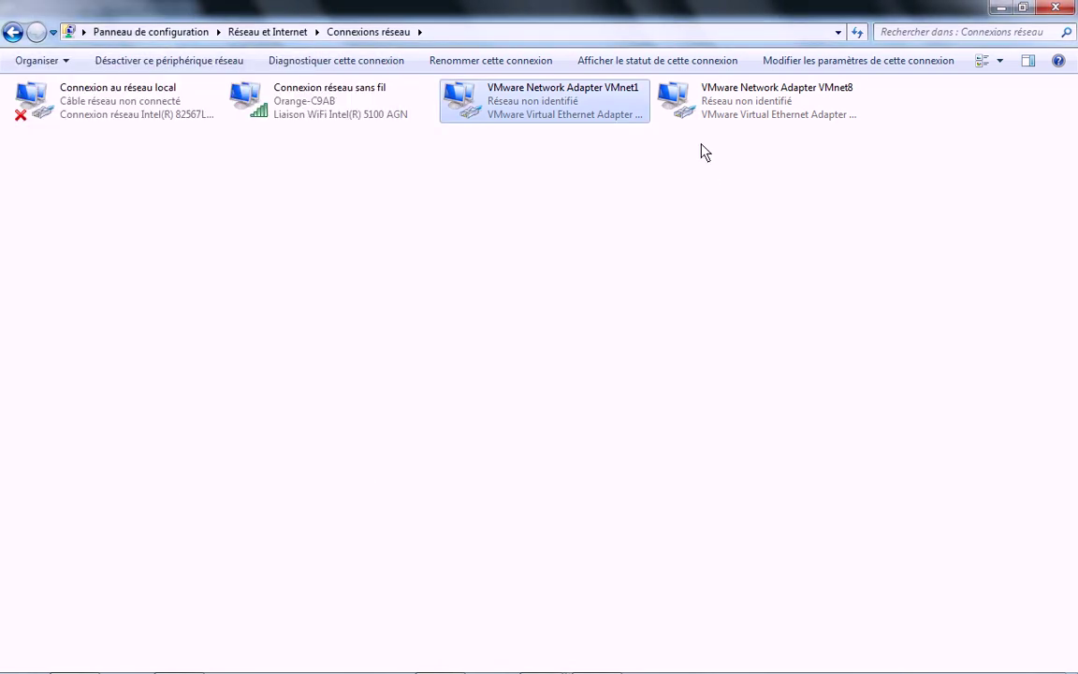
Step: Inspect VMnet8's IPv4 properties showing 192.168.133.1, closing both dialogs unchanged
click(736, 105)
right_click(736, 105)
click(784, 263)
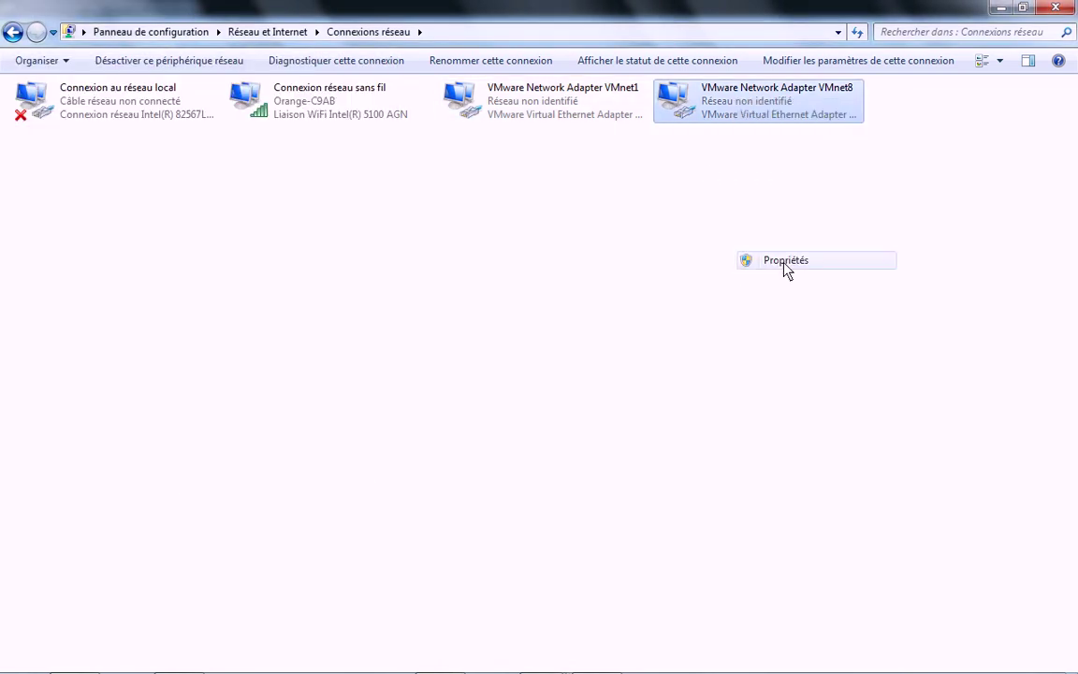
click(183, 267)
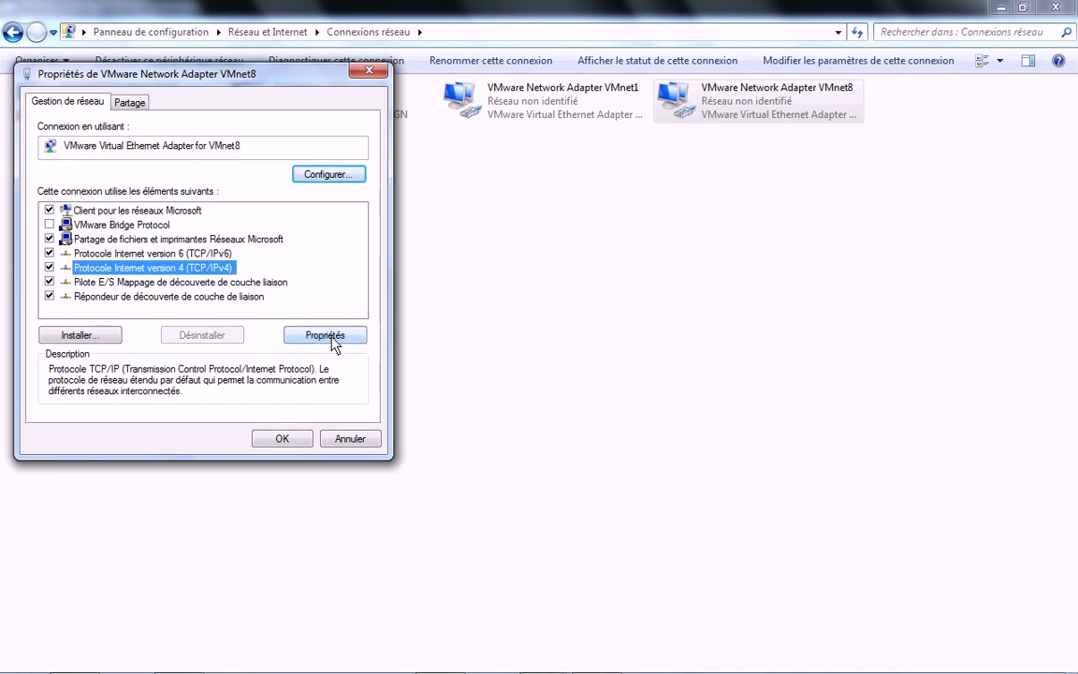
click(327, 335)
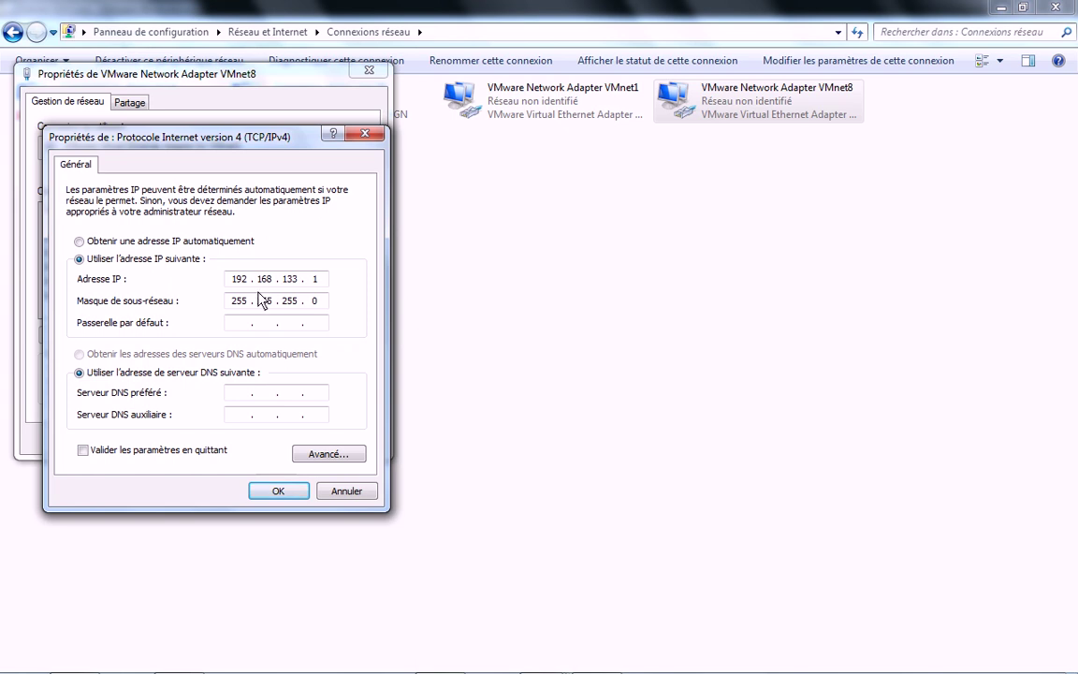
drag(231, 281, 178, 279)
click(347, 489)
click(339, 440)
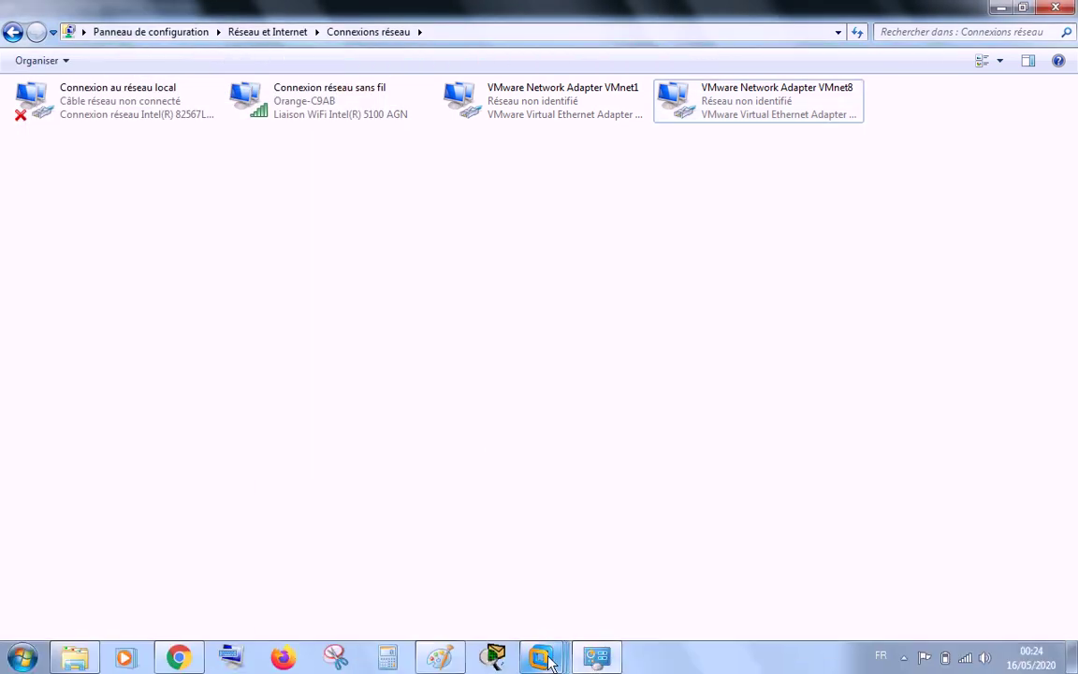
Step: Return to the Debian 8.4 Core VM and close the Virtual Network Editor without changes
mouse_move(546, 661)
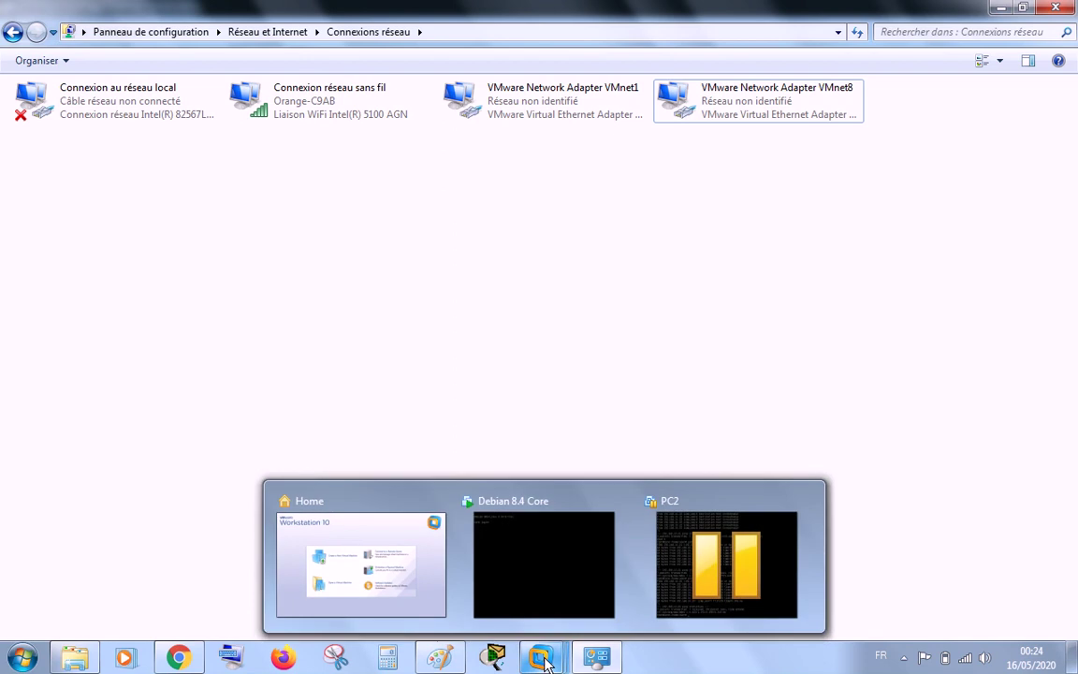
click(537, 570)
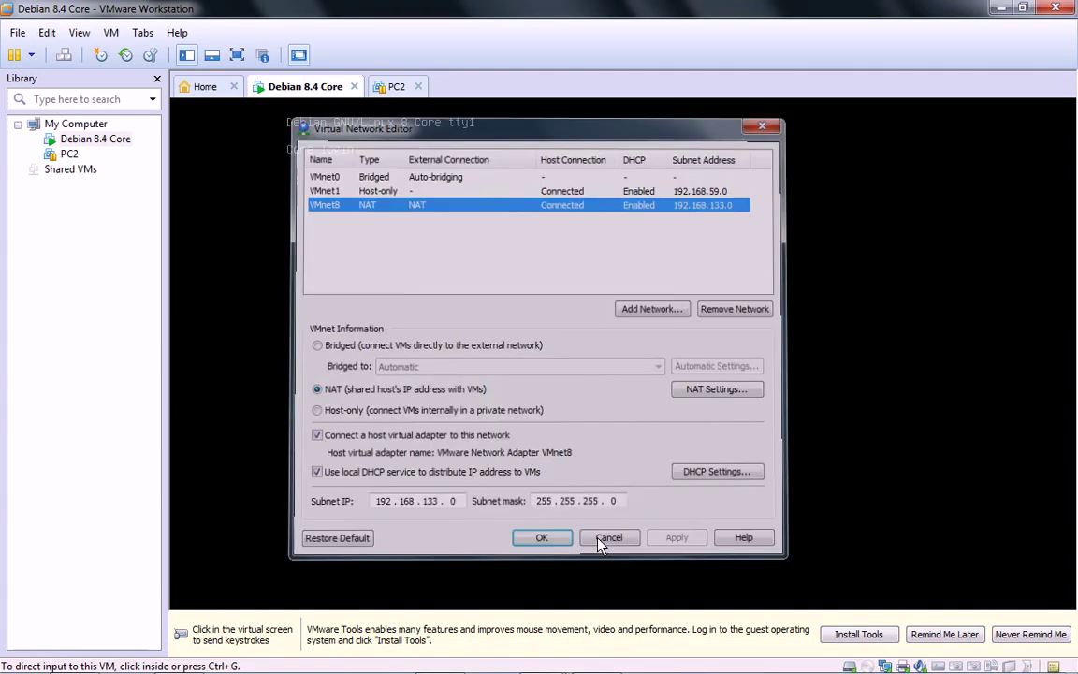
click(607, 540)
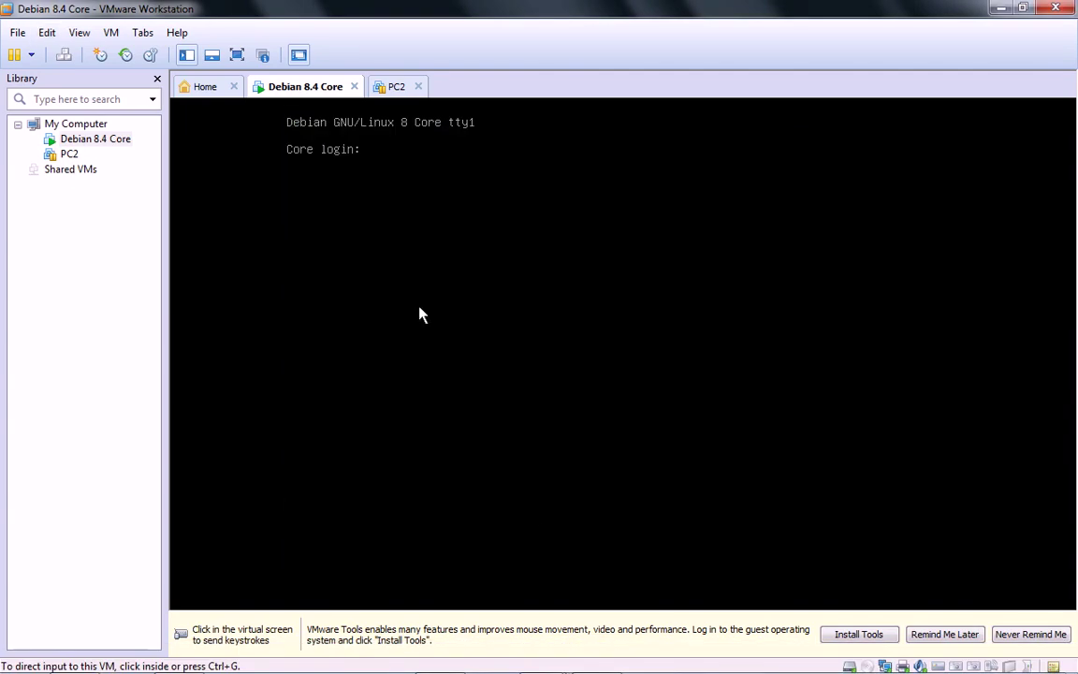
Step: Log in as 'user', switch to root with su, and open /etc/network/interfaces in nano
click(580, 253)
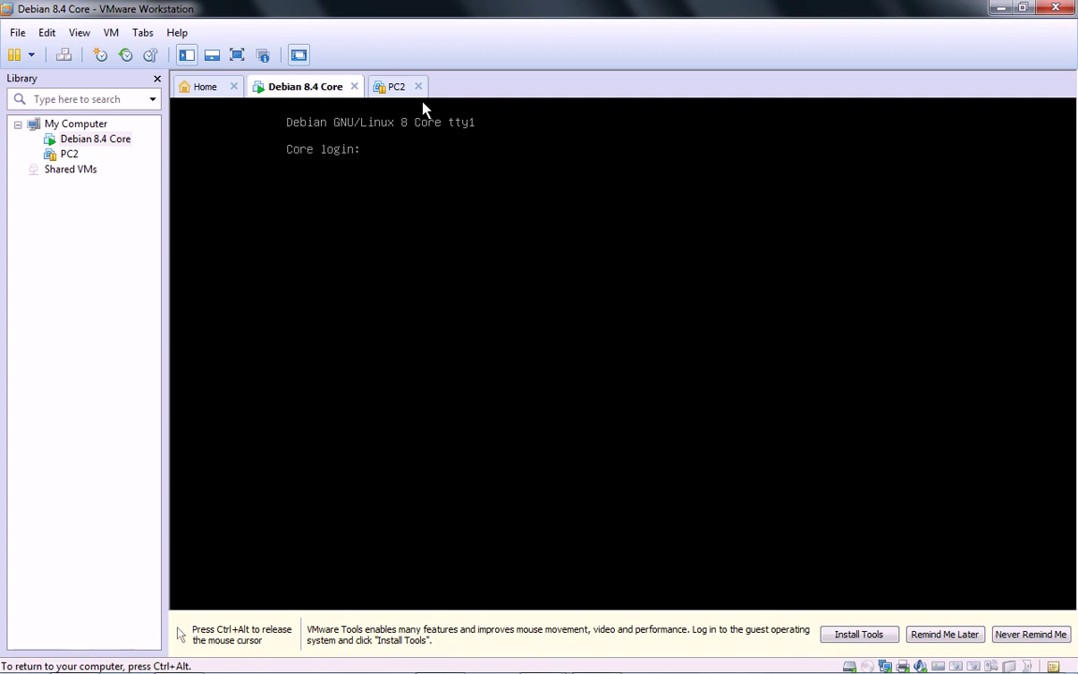
text(user)
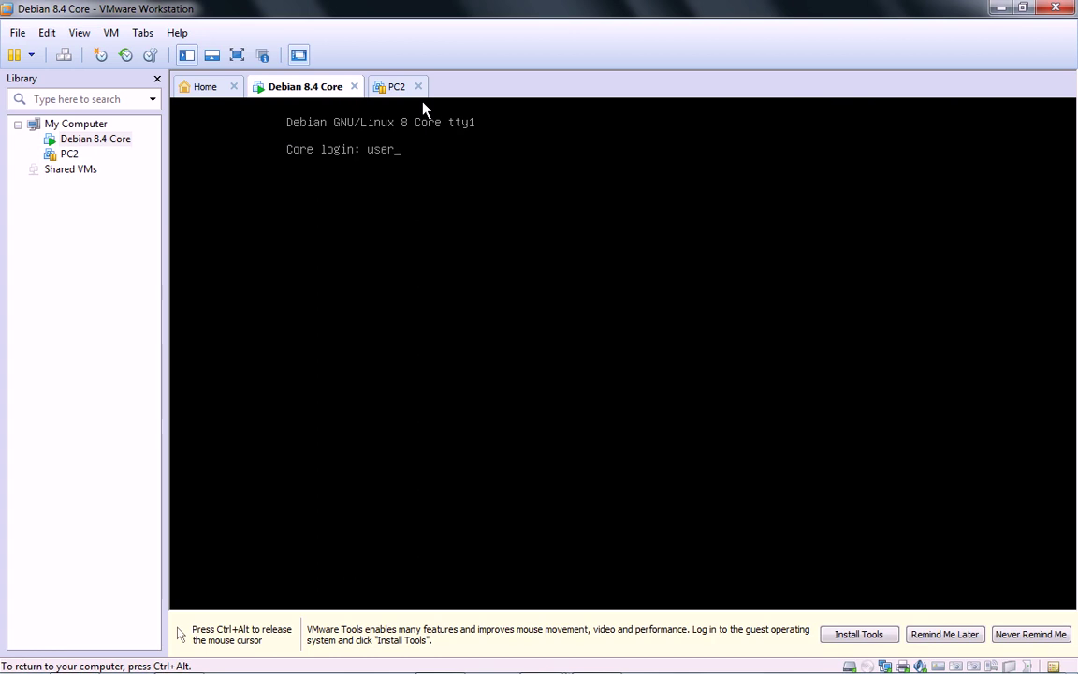
key(Return)
key(Return)
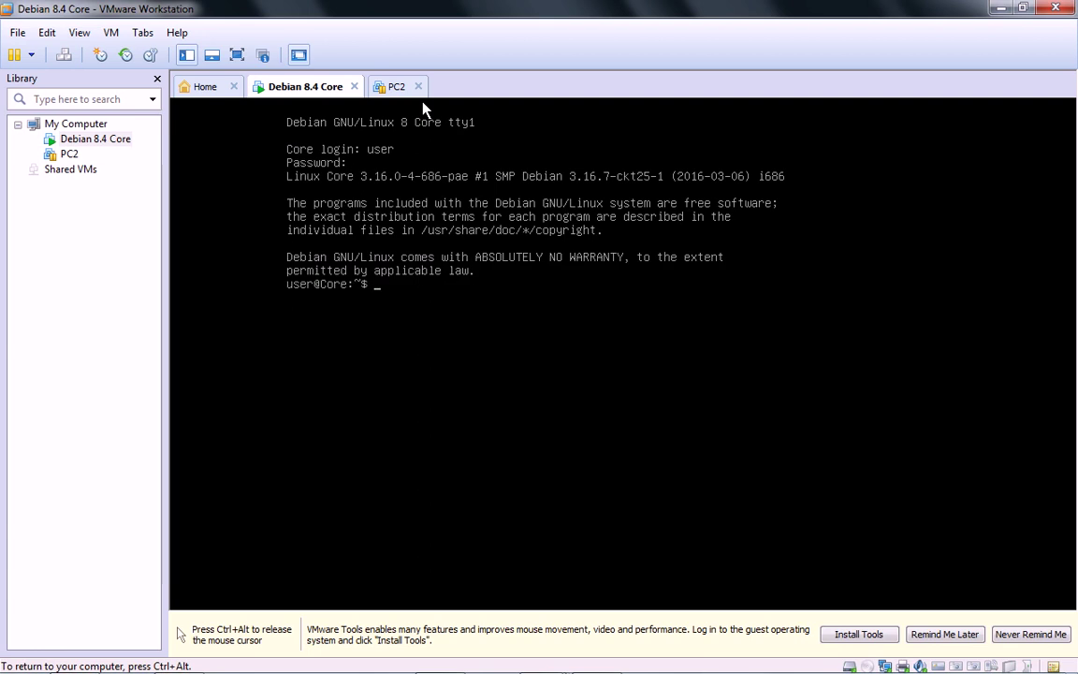
text(su)
key(Return)
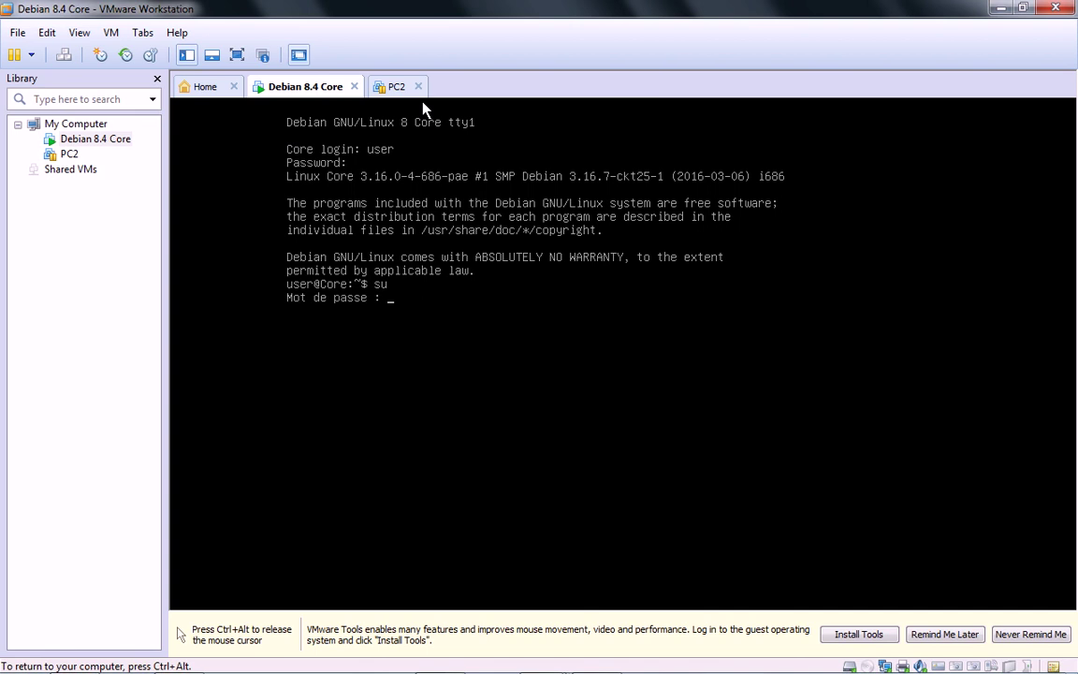
key(Return)
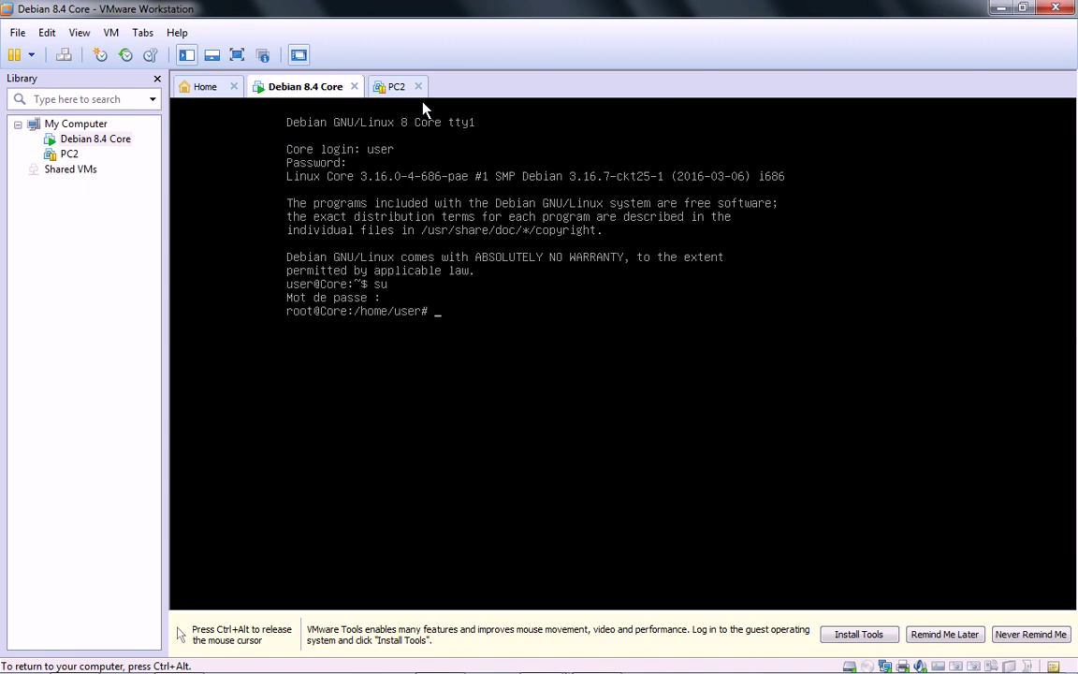
text(nano /etc/network)
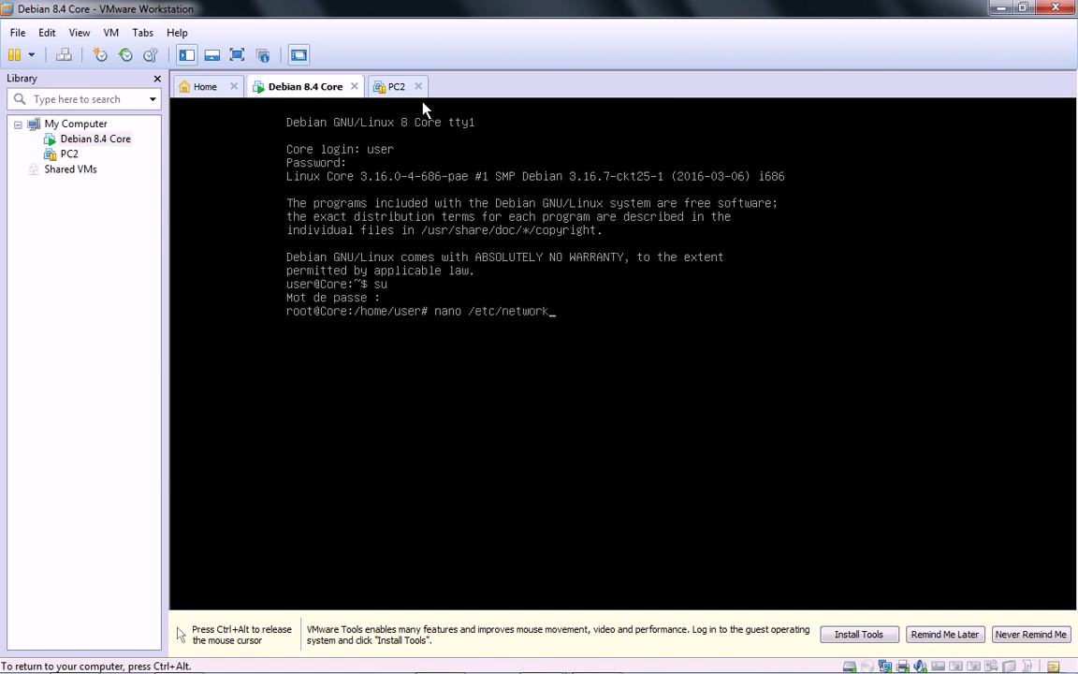
text(/interfaces)
key(Return)
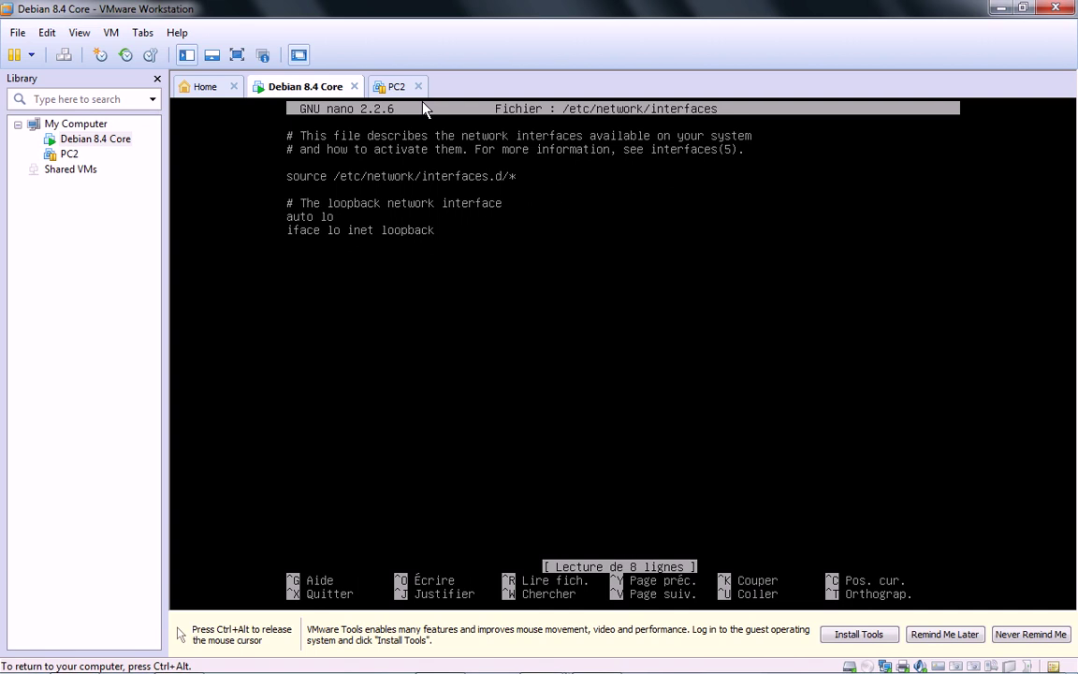
Step: Add 'auto eth0' and 'iface eth0 inet static' lines below the loopback entry
key(Return)
text(auto et)
key(BackSpace)
key(BackSpace)
text(eth0)
key(Return)
text(ifa)
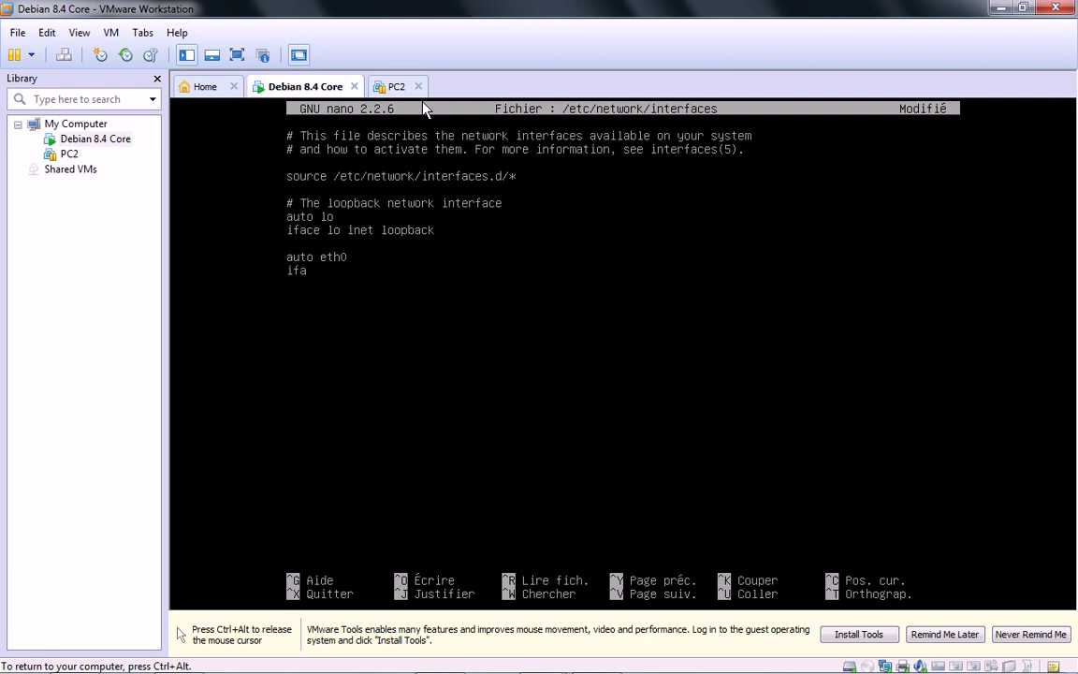
text(ce eth0 in)
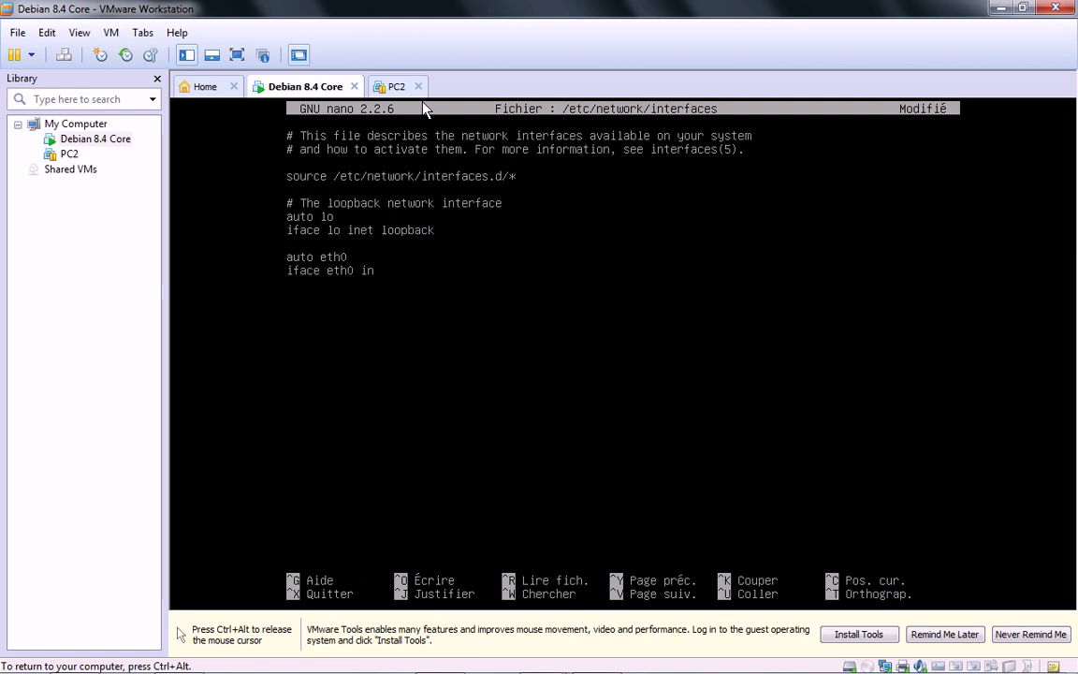
text(et)
text( sta)
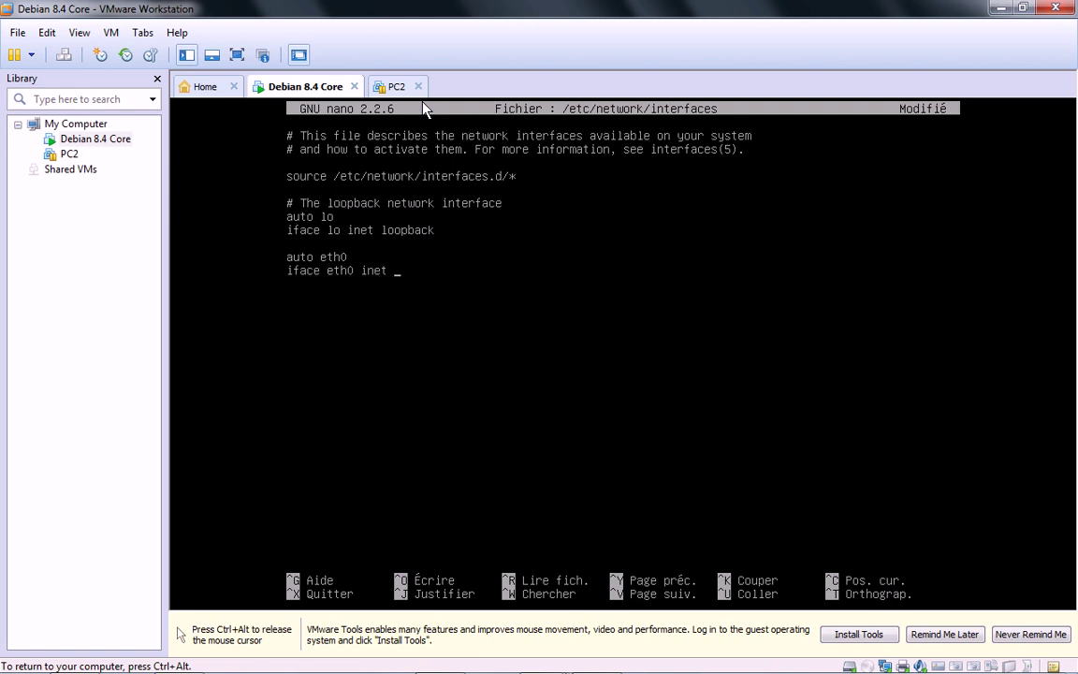
text(tic)
key(BackSpace)
key(BackSpace)
key(BackSpace)
key(BackSpace)
key(BackSpace)
key(BackSpace)
text(dhcp)
key(BackSpace)
key(BackSpace)
key(BackSpace)
key(BackSpace)
text(static)
Step: Add address 192.168.10.25 and netmask 255.255.255.0 lines, then save the file
key(Return)
text(address 1925.1)
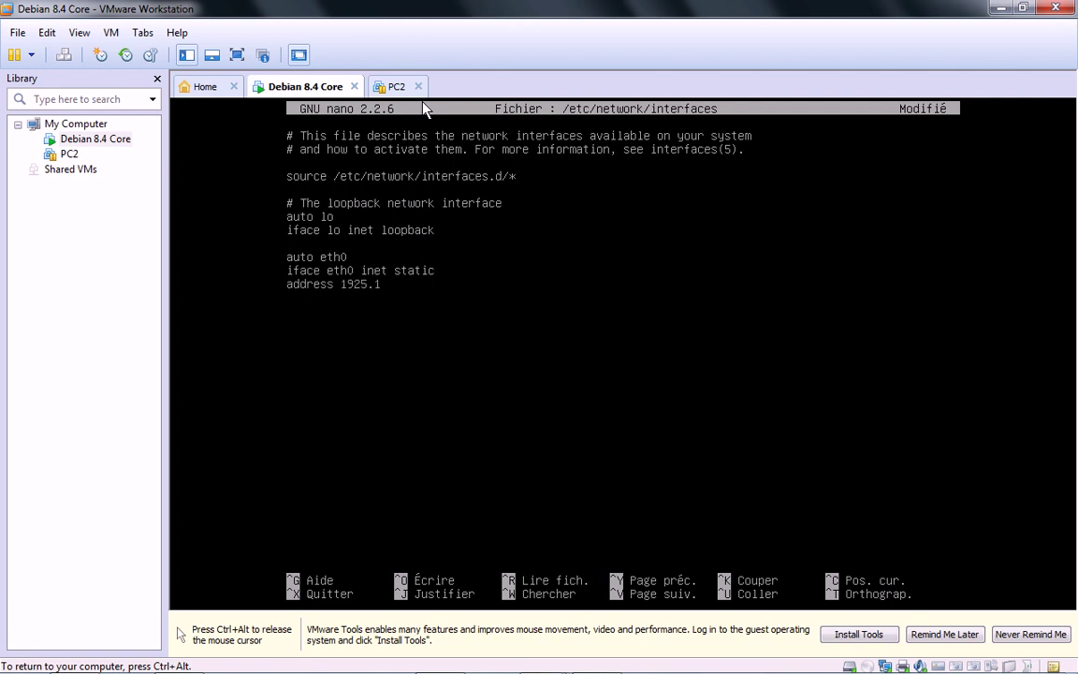
key(BackSpace)
key(BackSpace)
key(BackSpace)
text(.168.10.25)
key(Return)
text(netmask 255.255.)
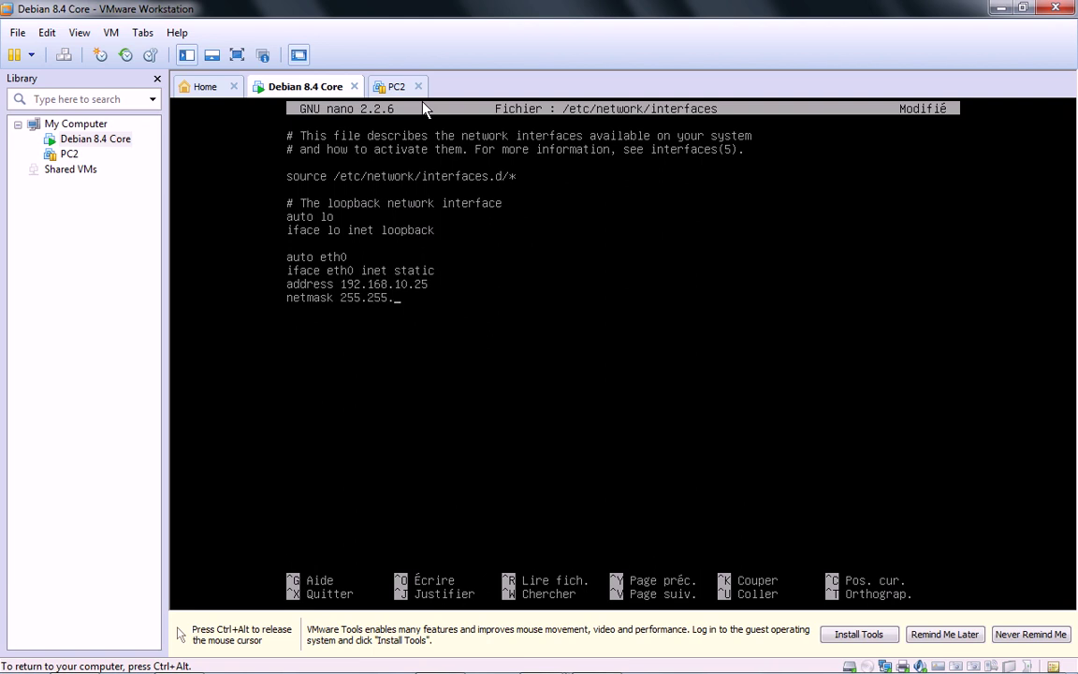
text(255.0)
key(ctrl+x)
key(o)
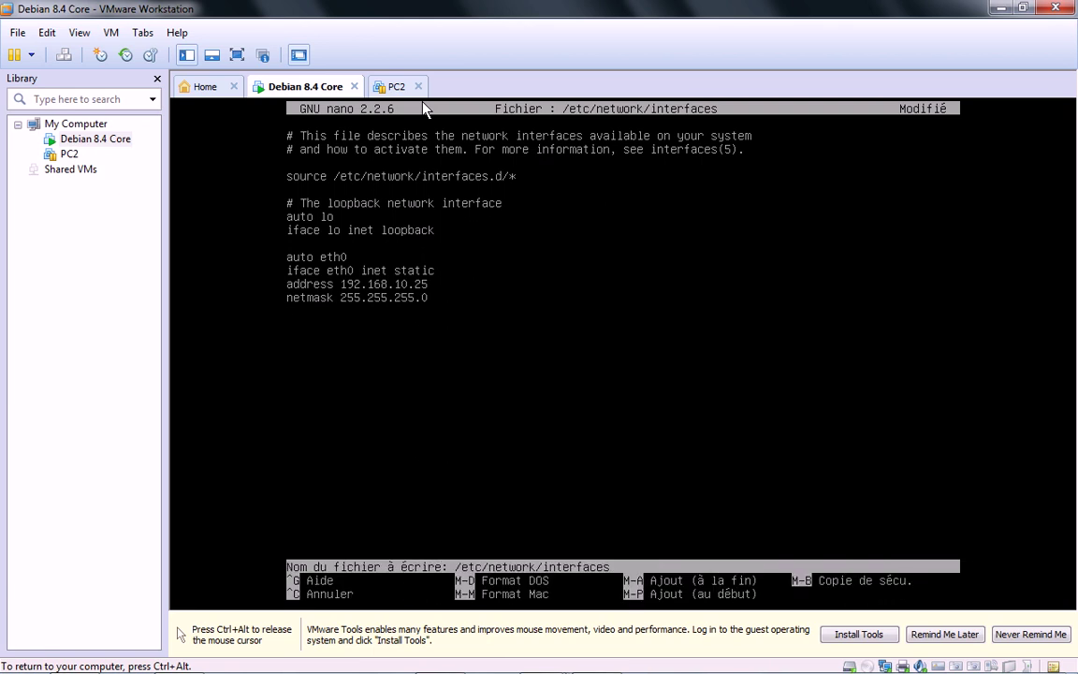
key(Return)
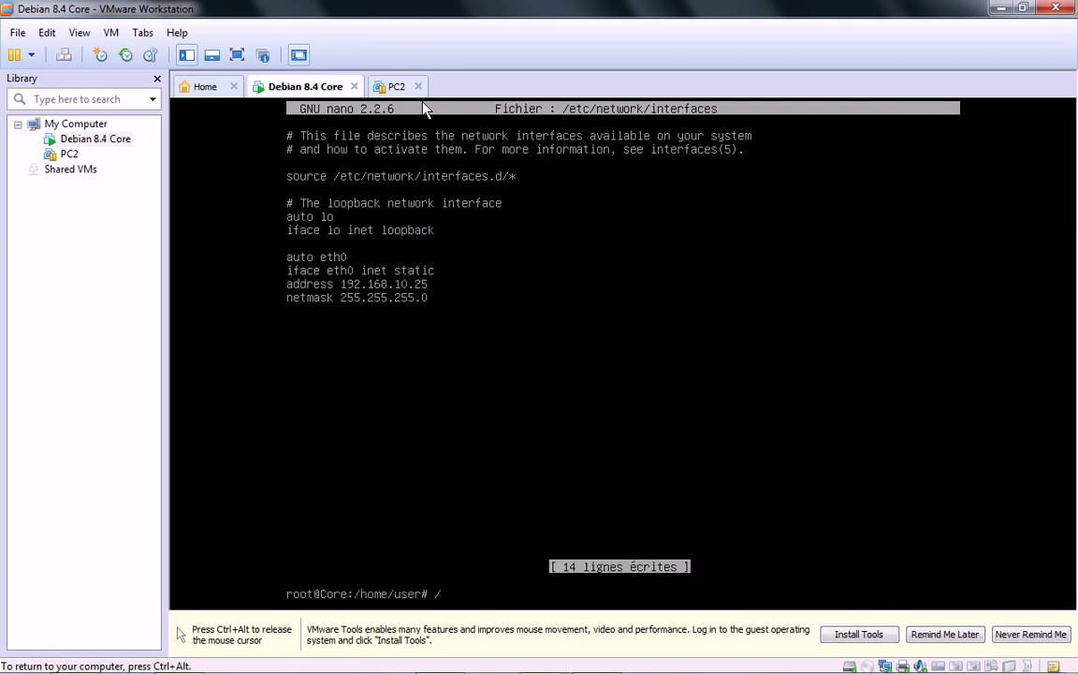
Step: Check ifconfig, then restart networking with /etc/init.d/networking restart
text(ifconfig)
key(Return)
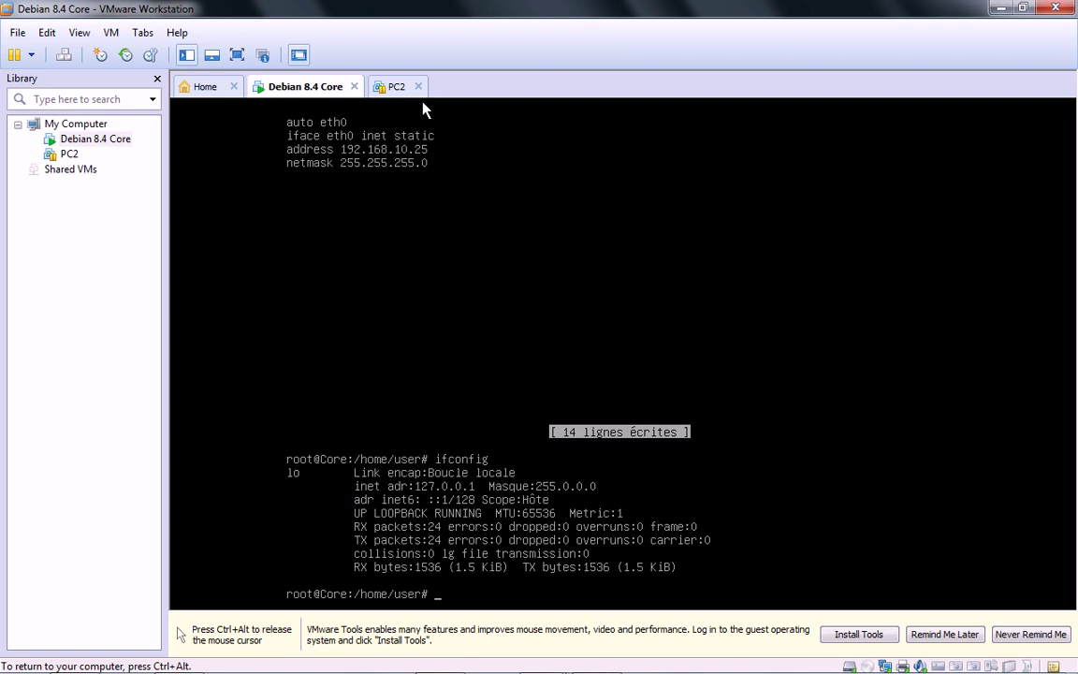
text(etc/init.d/net)
key(Tab)
text(restart)
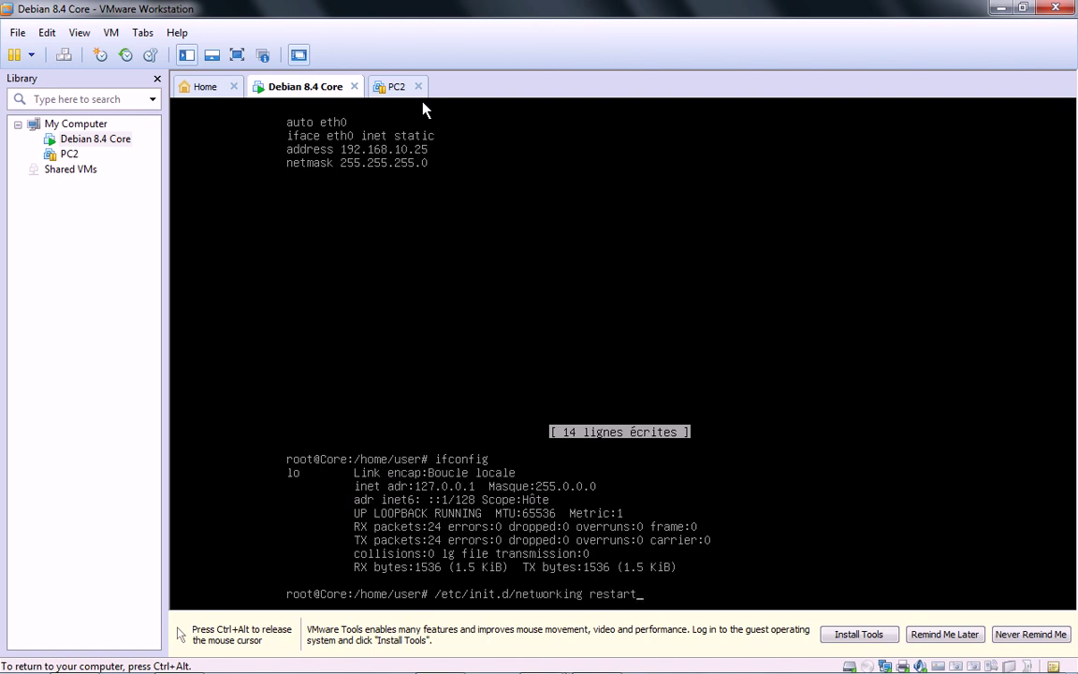
key(Return)
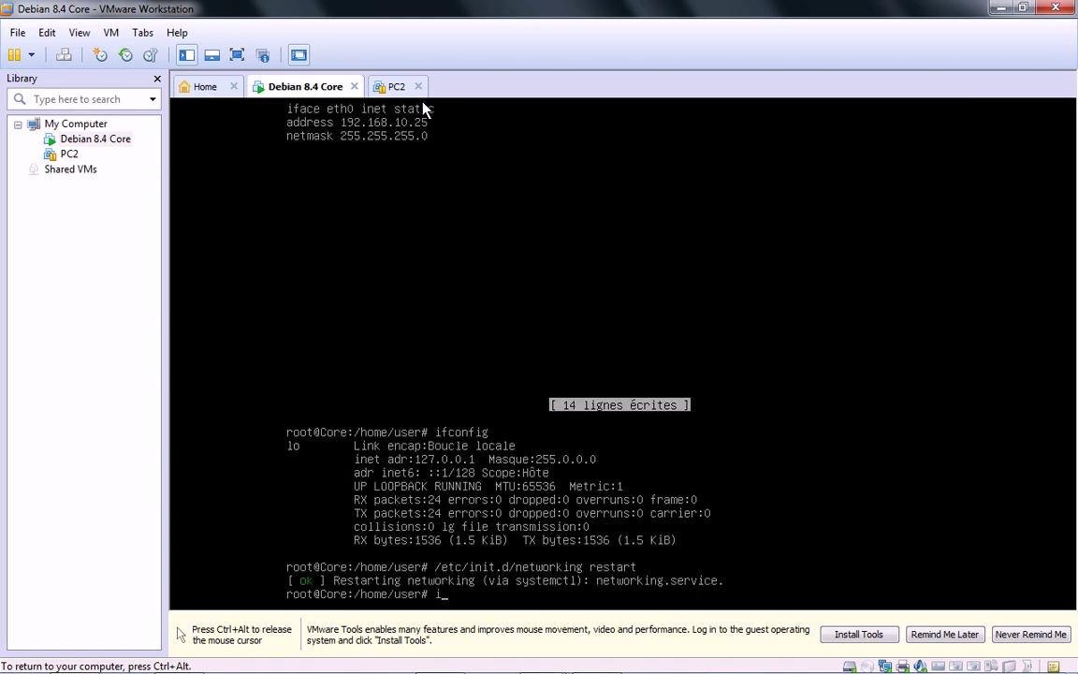
Step: Recheck ifconfig and ping the VM's own address 192.168.10.25
text(ifconfig)
key(Return)
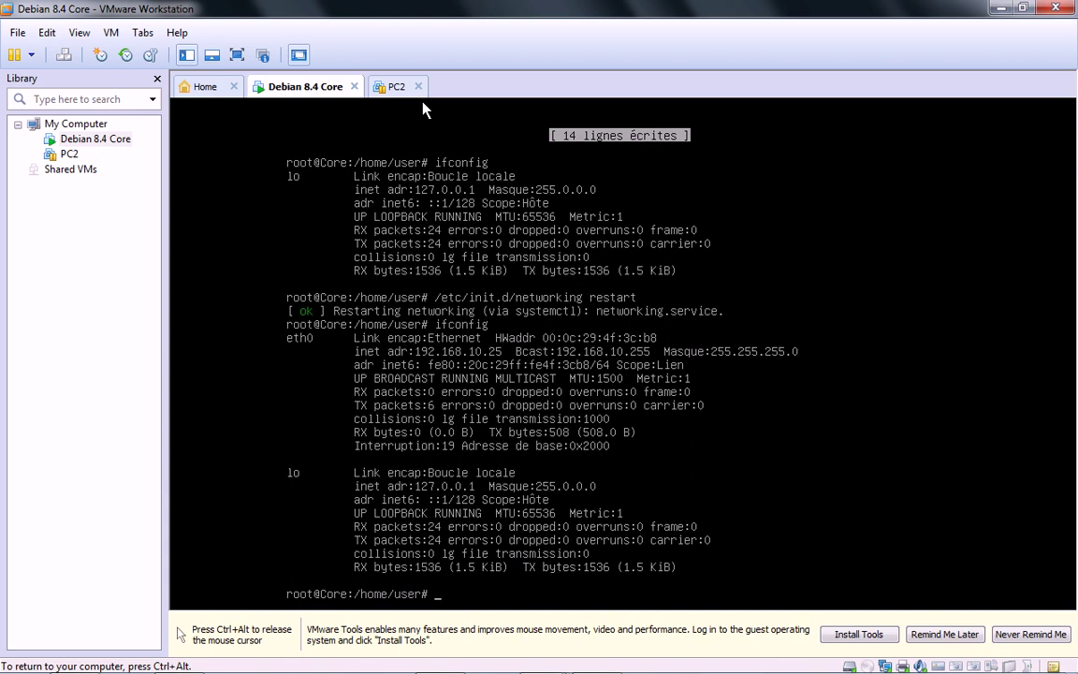
text(ping 192.168.10.25)
key(Return)
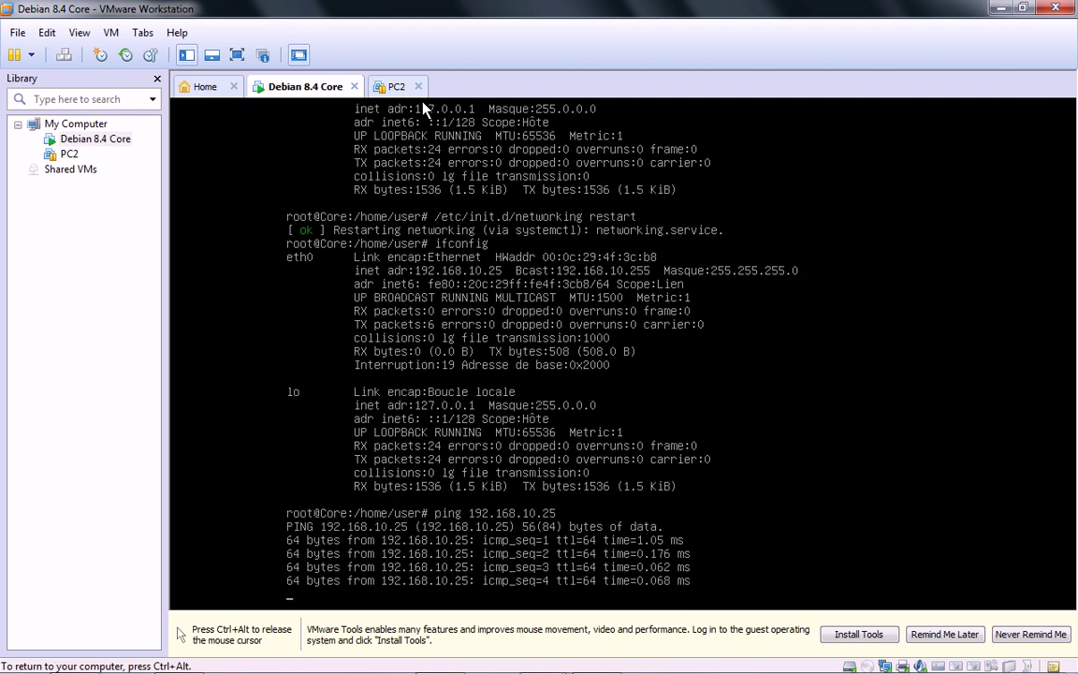
key(ctrl+c)
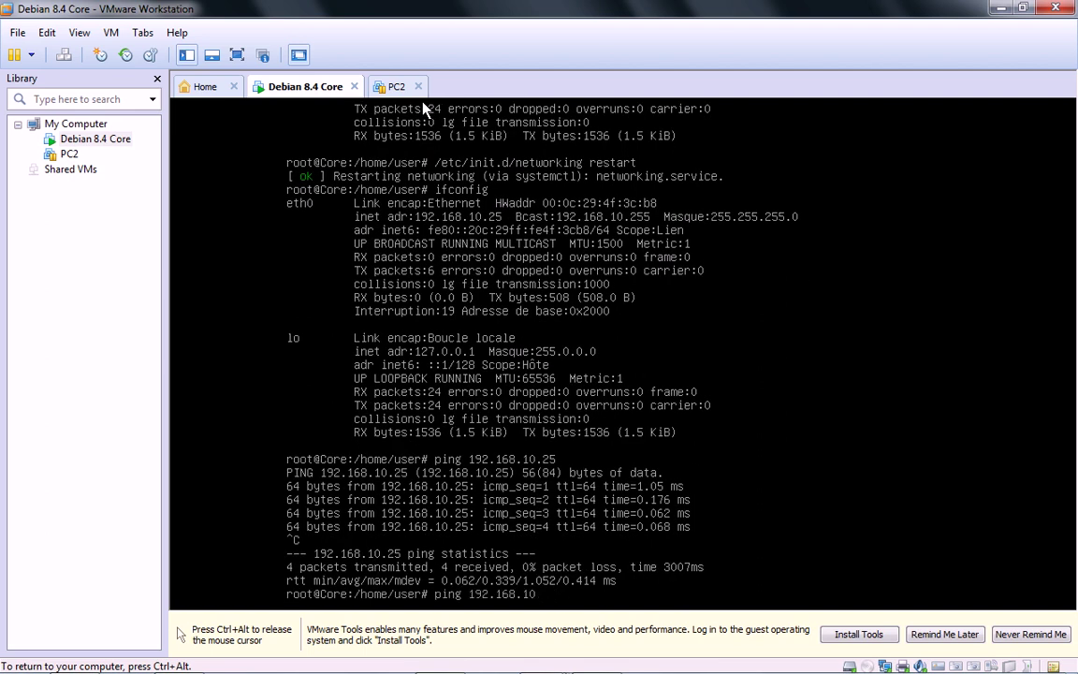
Step: Cycle eth0 with ifdown and ifup, confirming via ifconfig it returns with 192.168.10.25
text(ifdown eth0)
key(Return)
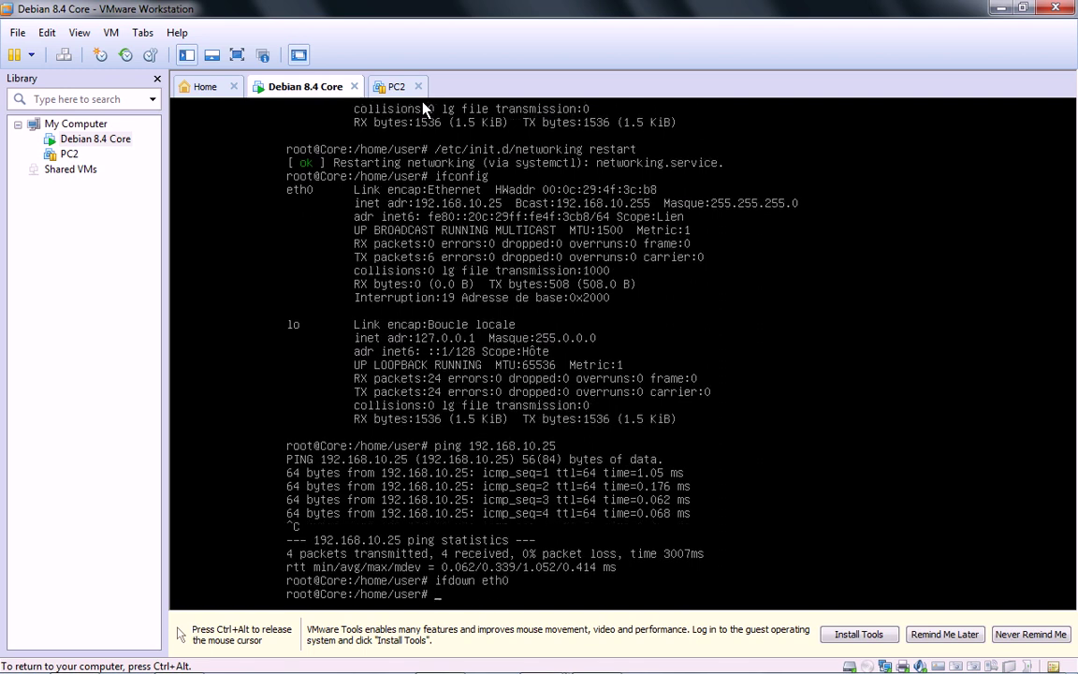
text(ifconfig)
key(Return)
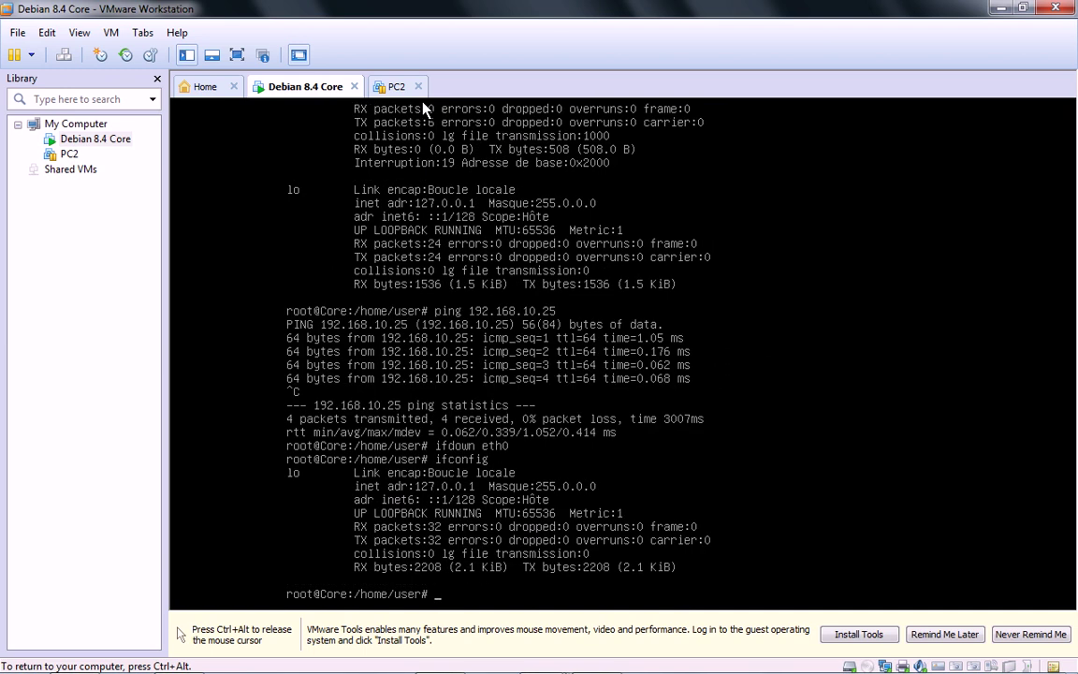
text(ifup eth0)
key(Return)
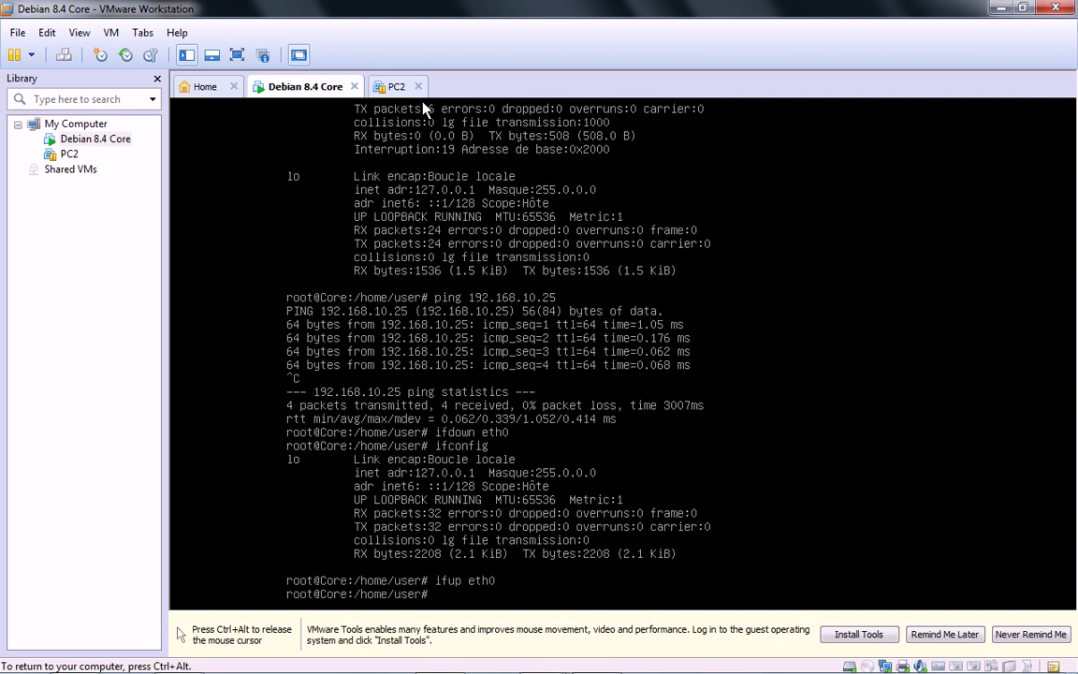
text(ifconfig)
key(Return)
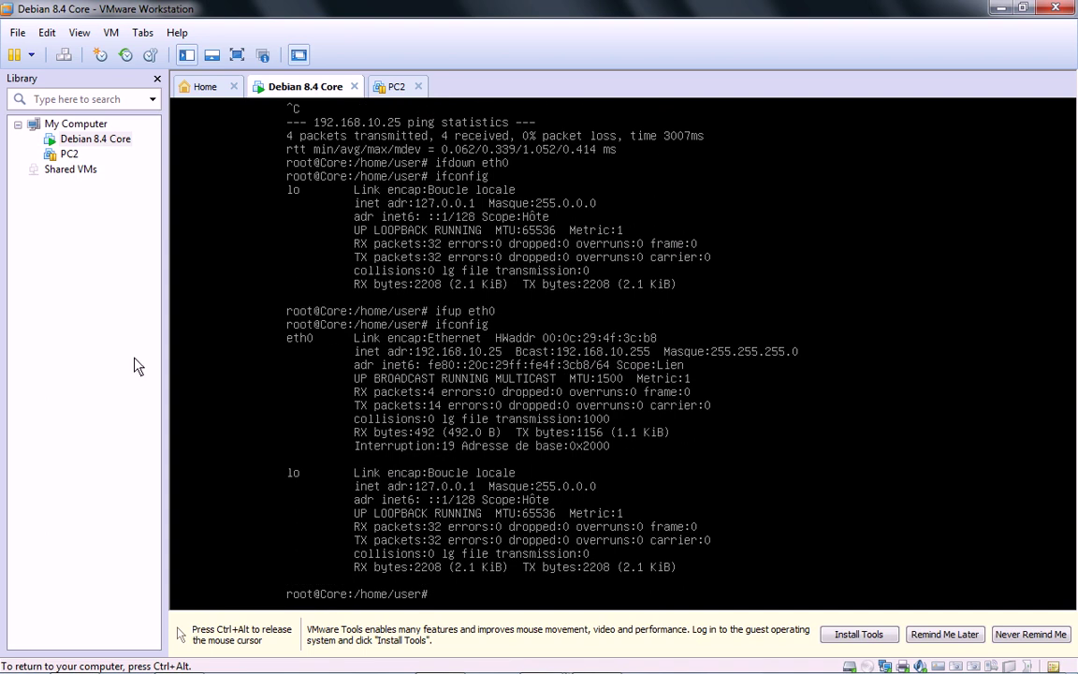
key(ctrl+alt)
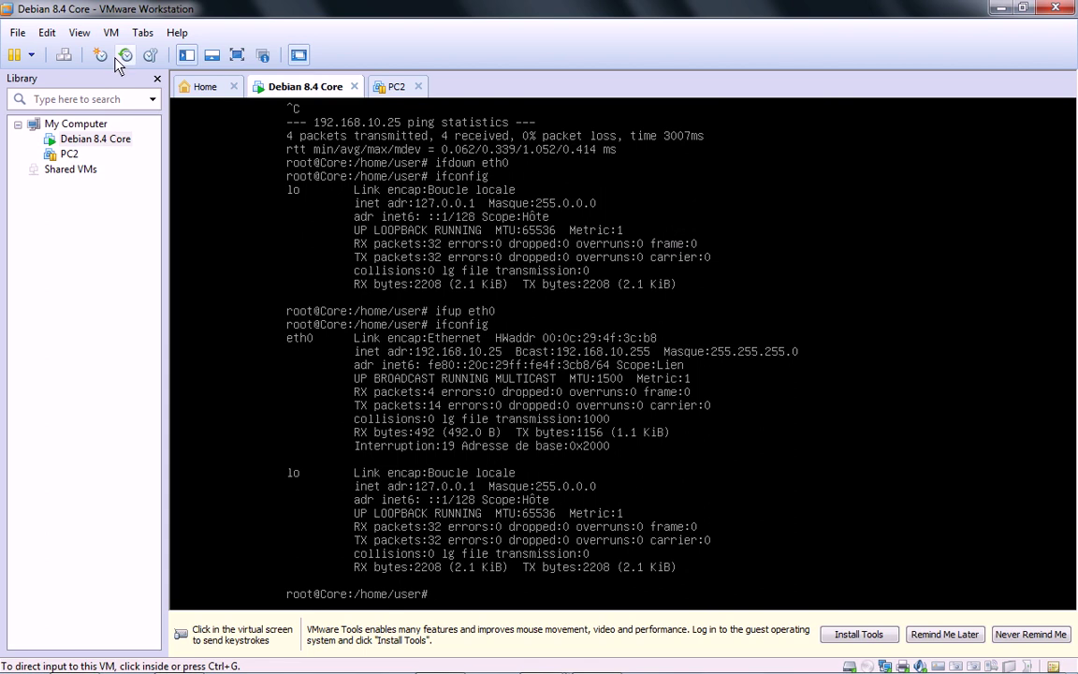
Step: In the VM's network adapter settings, create LAN segments named 'LAN 1' and 'LAN 2'
click(111, 33)
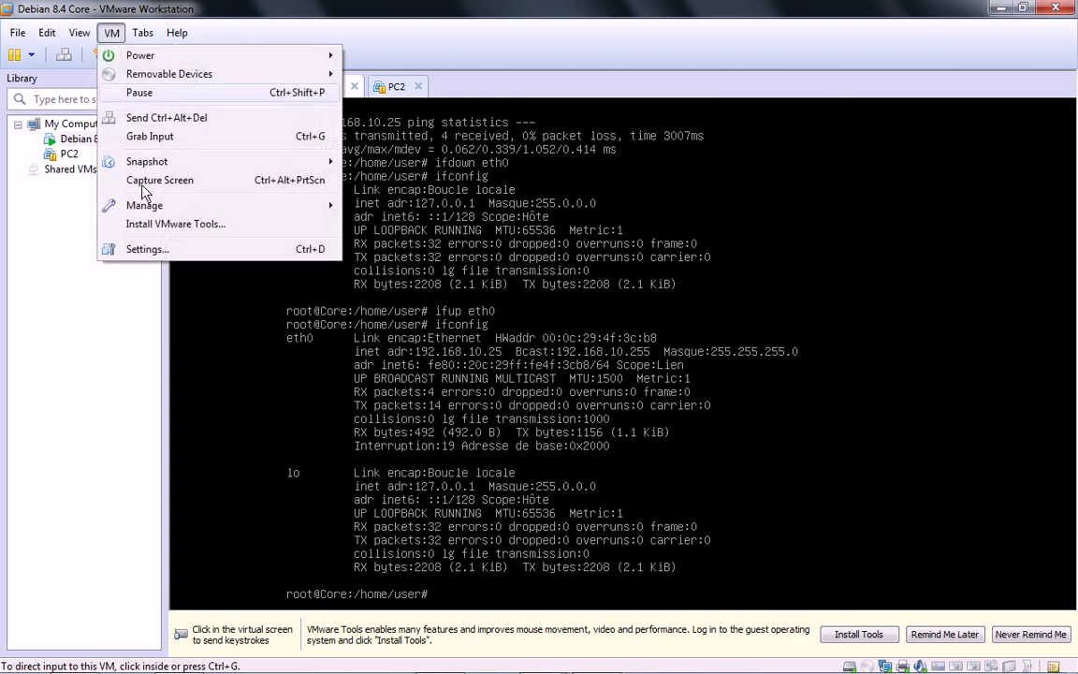
click(145, 249)
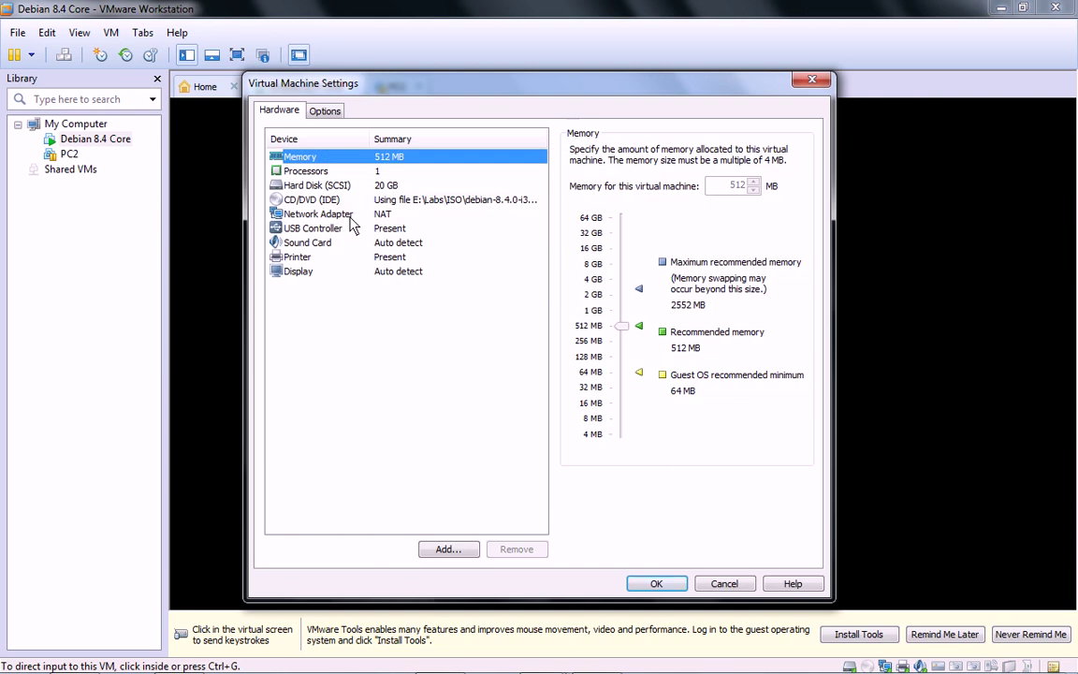
click(348, 216)
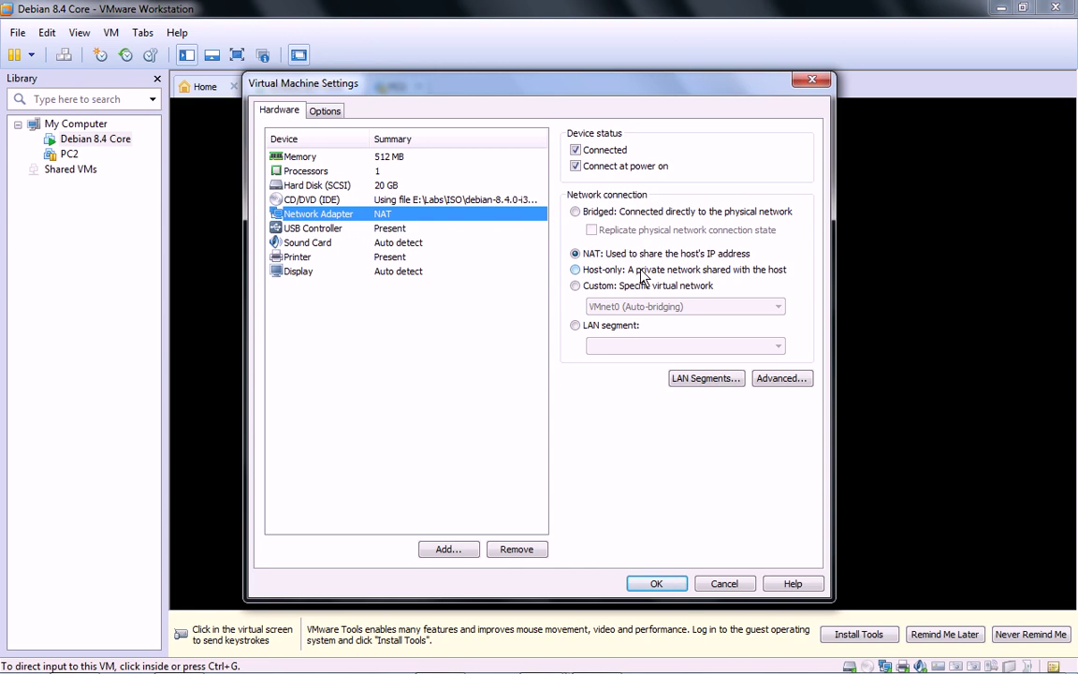
click(575, 326)
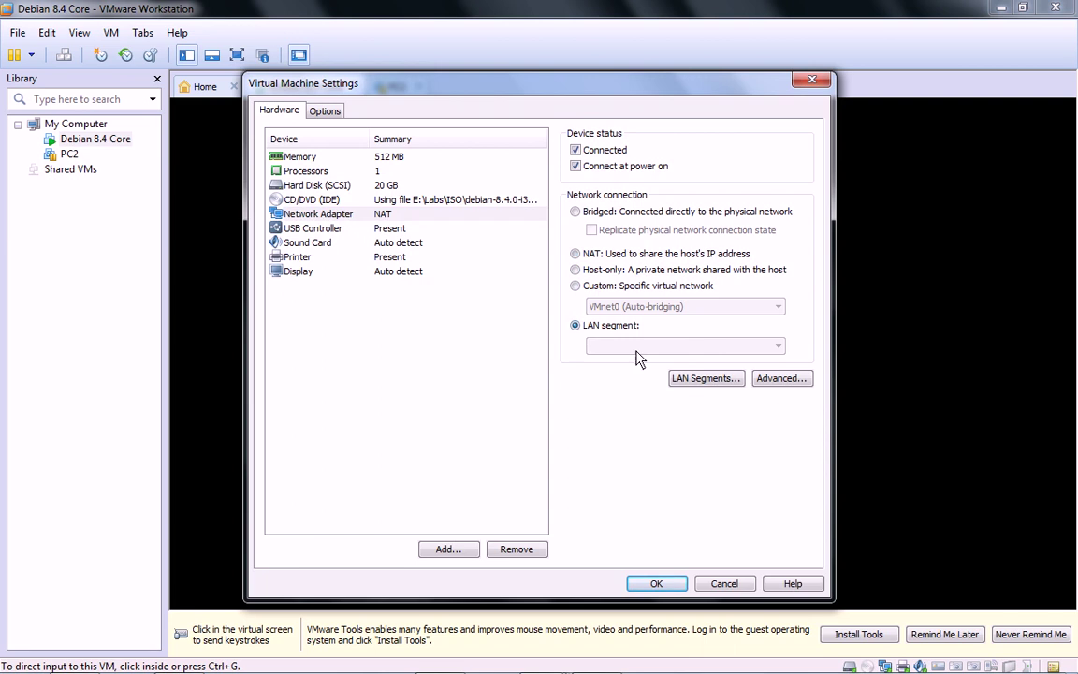
click(691, 382)
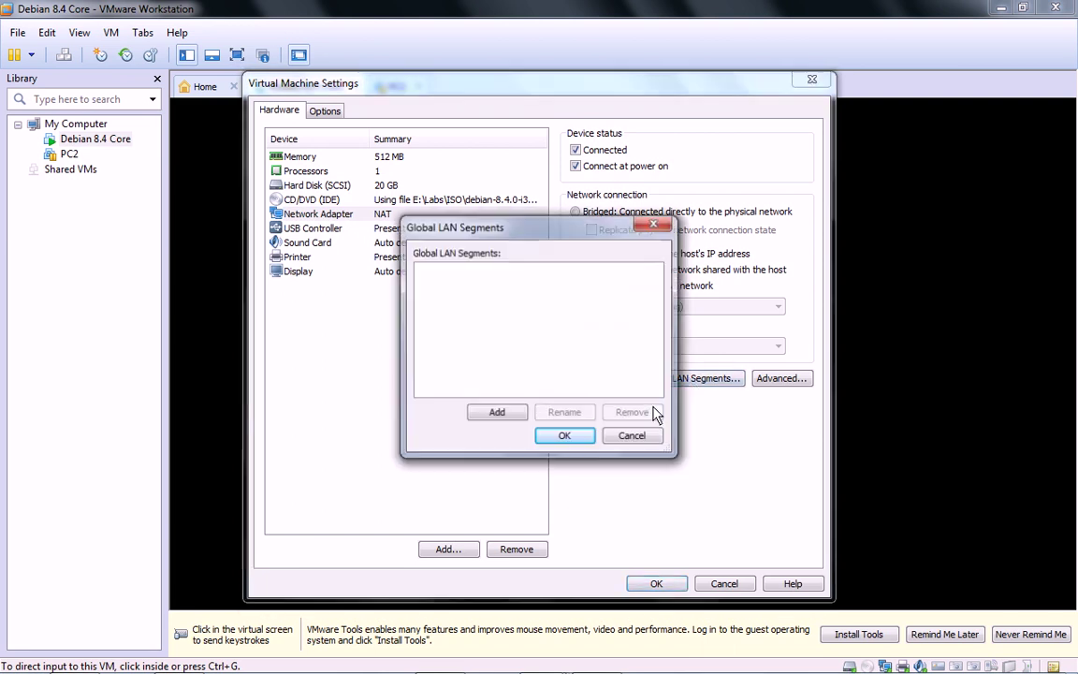
click(497, 413)
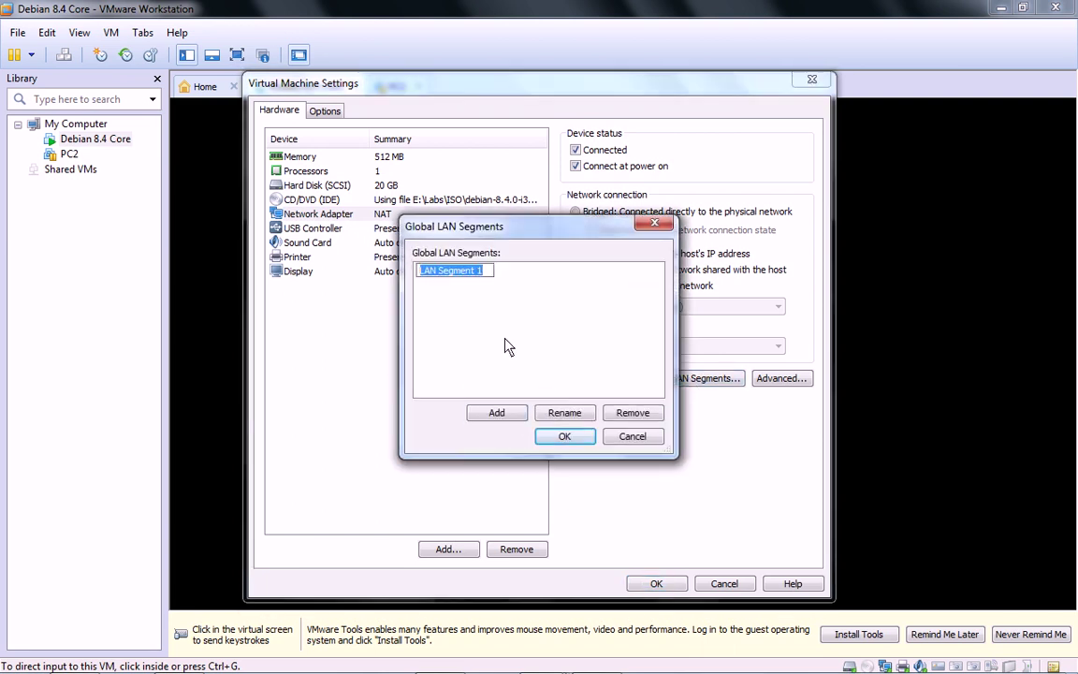
text(LAN 1)
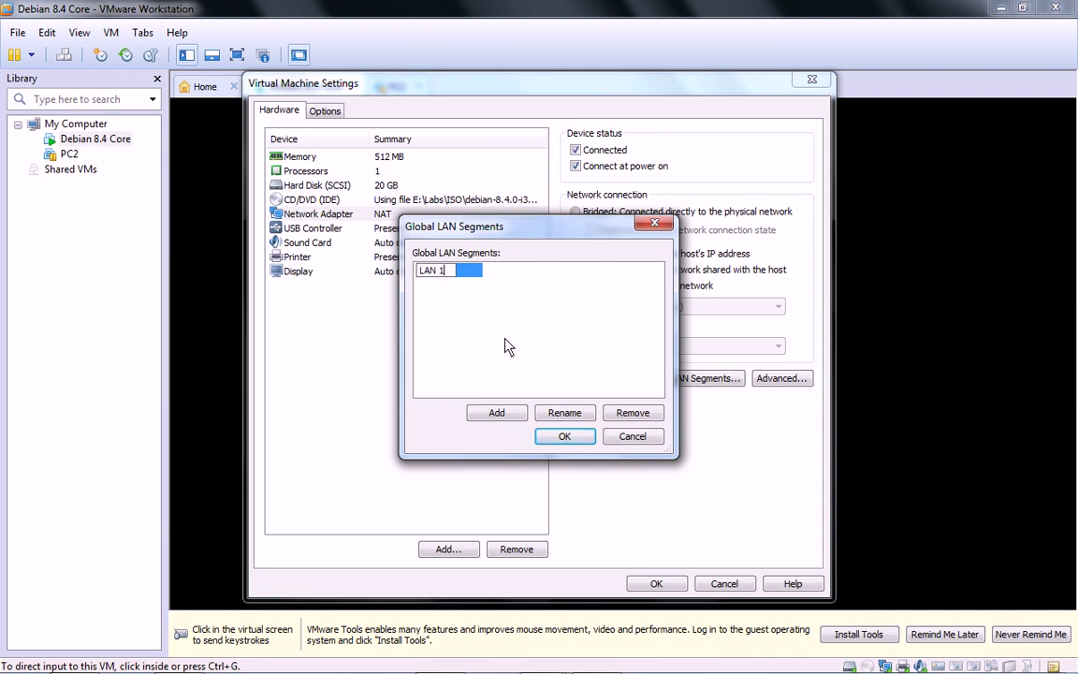
key(Return)
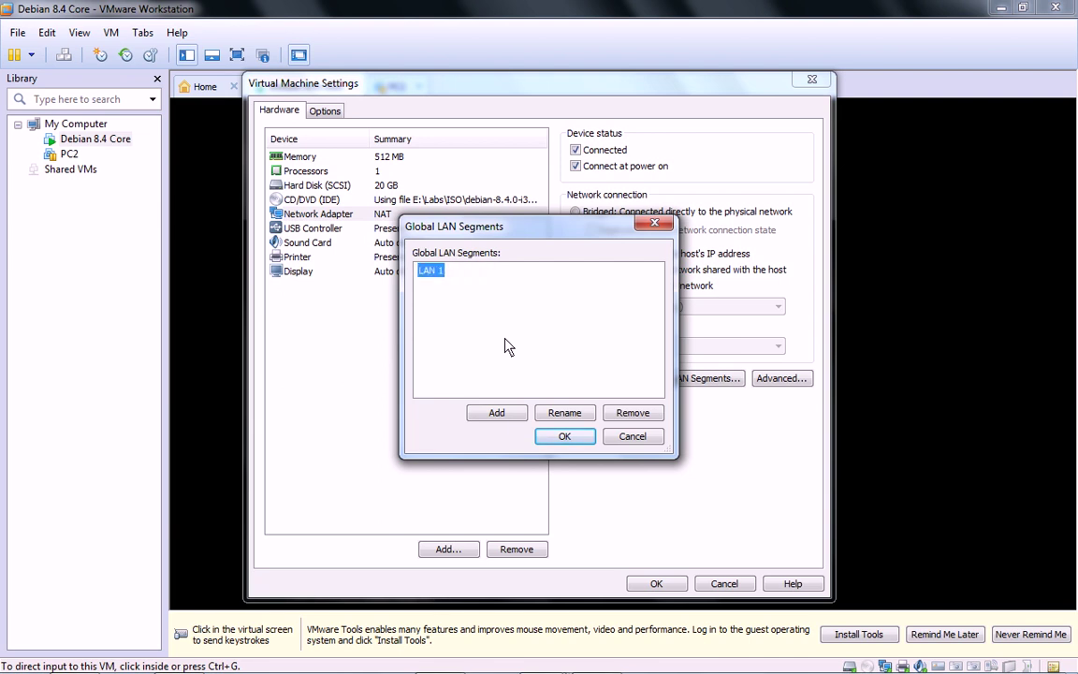
click(496, 413)
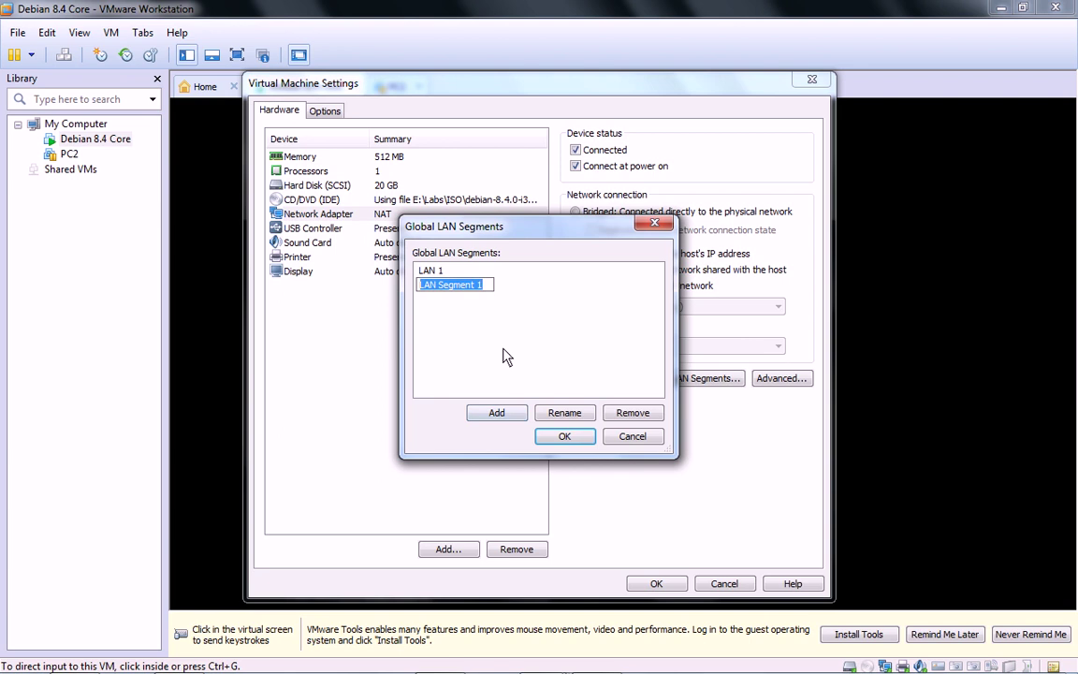
text(LAN)
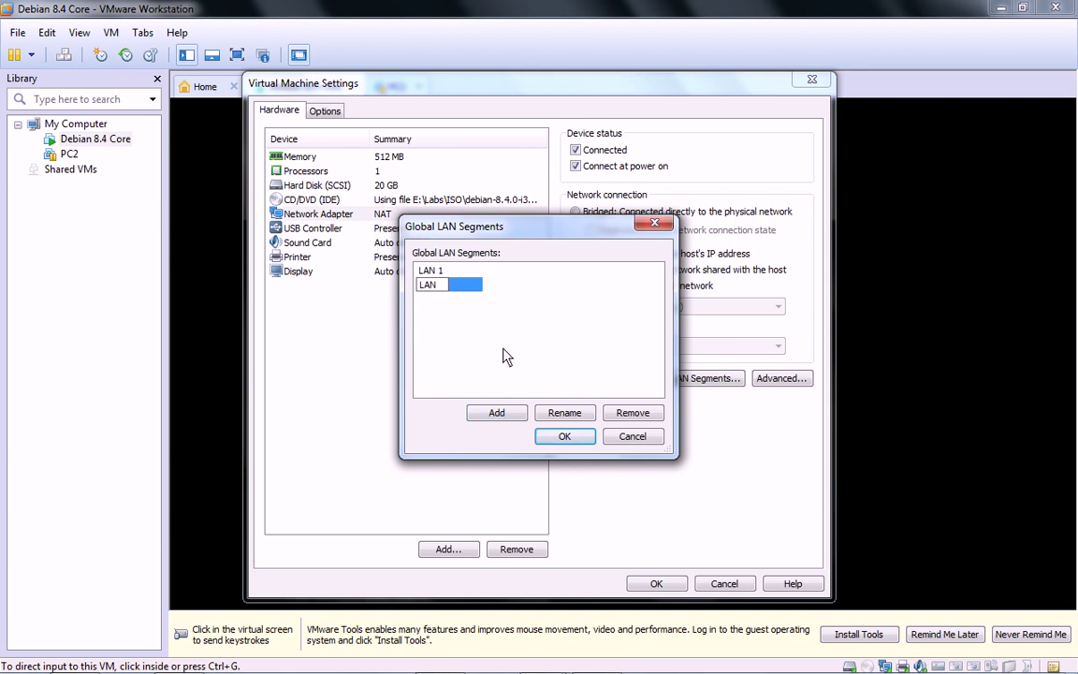
text( 2)
key(Return)
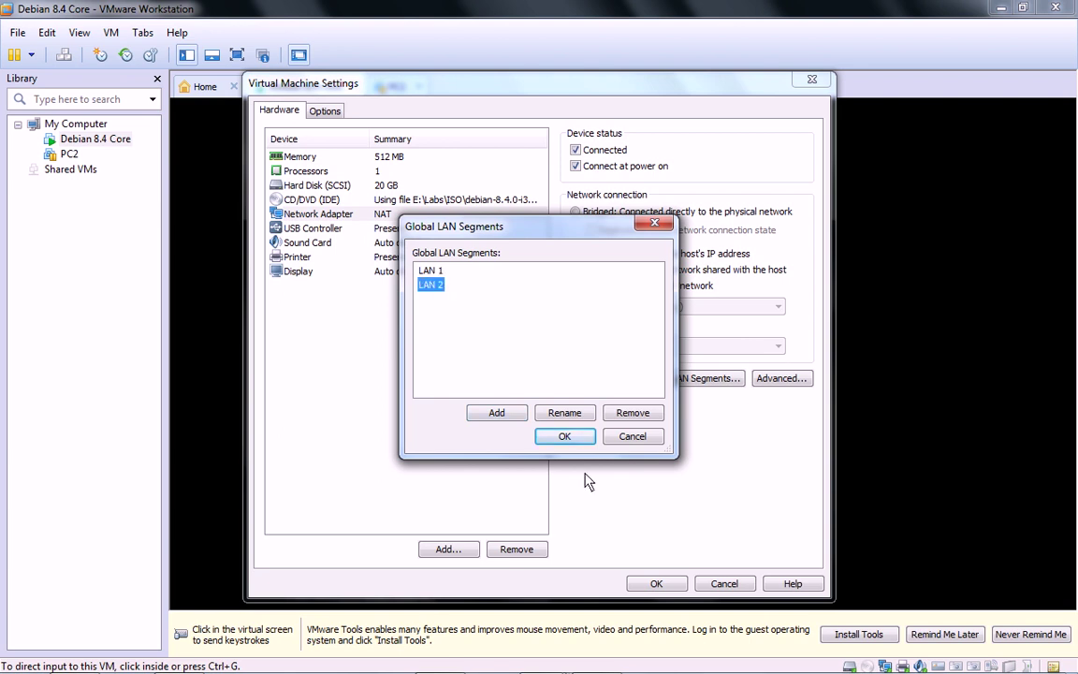
click(565, 437)
Step: Switch the network adapter connection to Host-only and apply
click(620, 347)
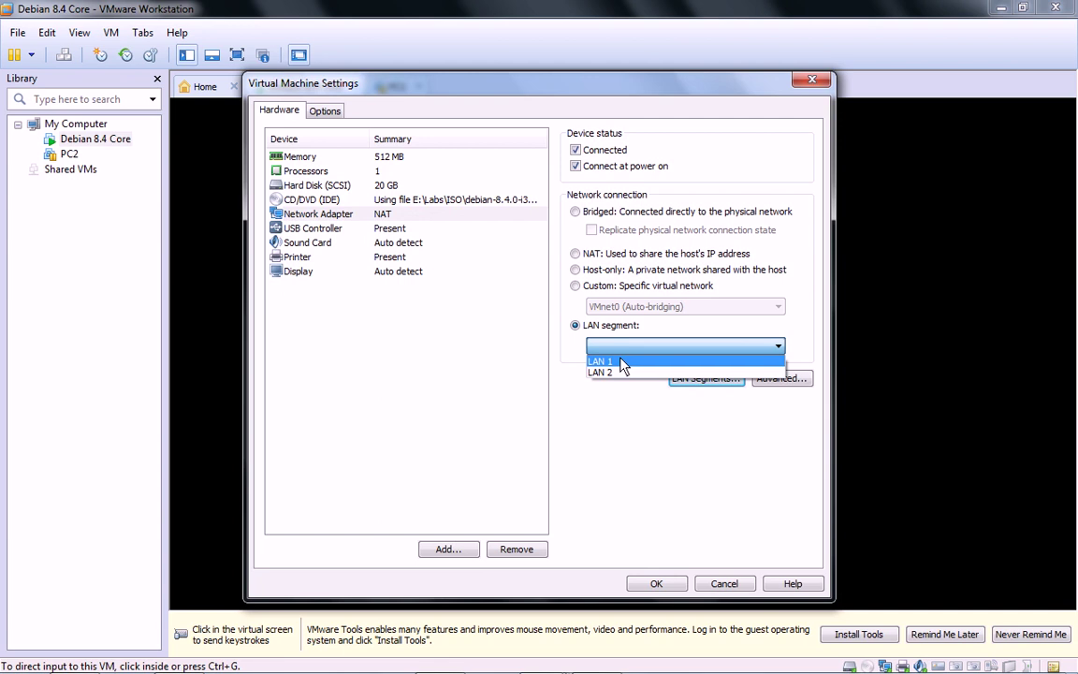
click(607, 274)
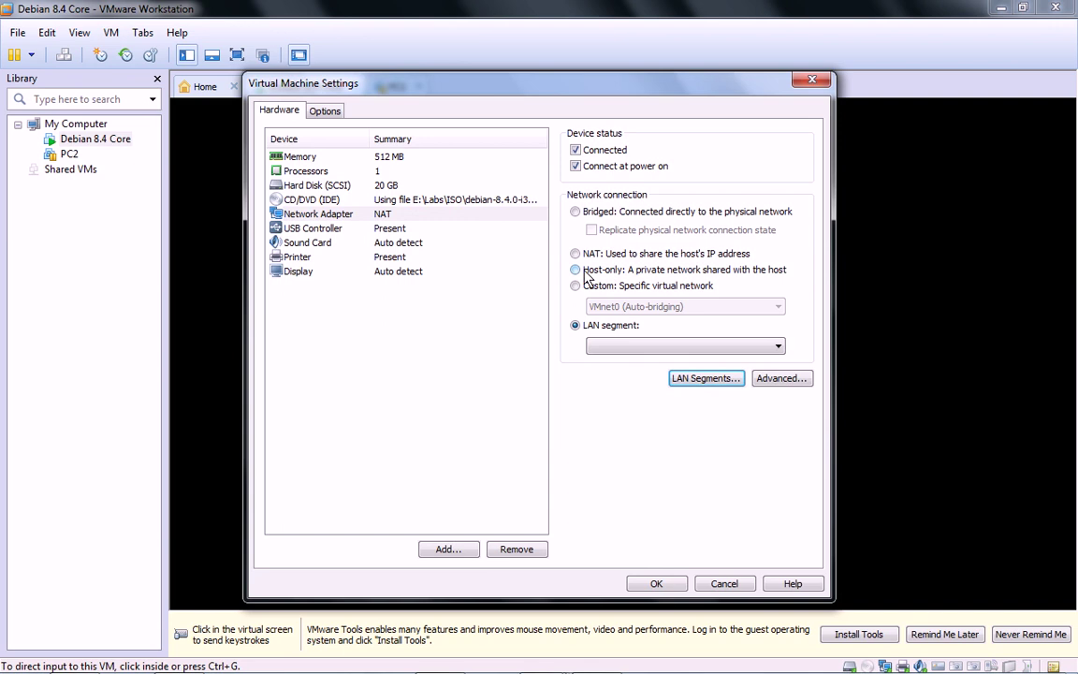
click(599, 272)
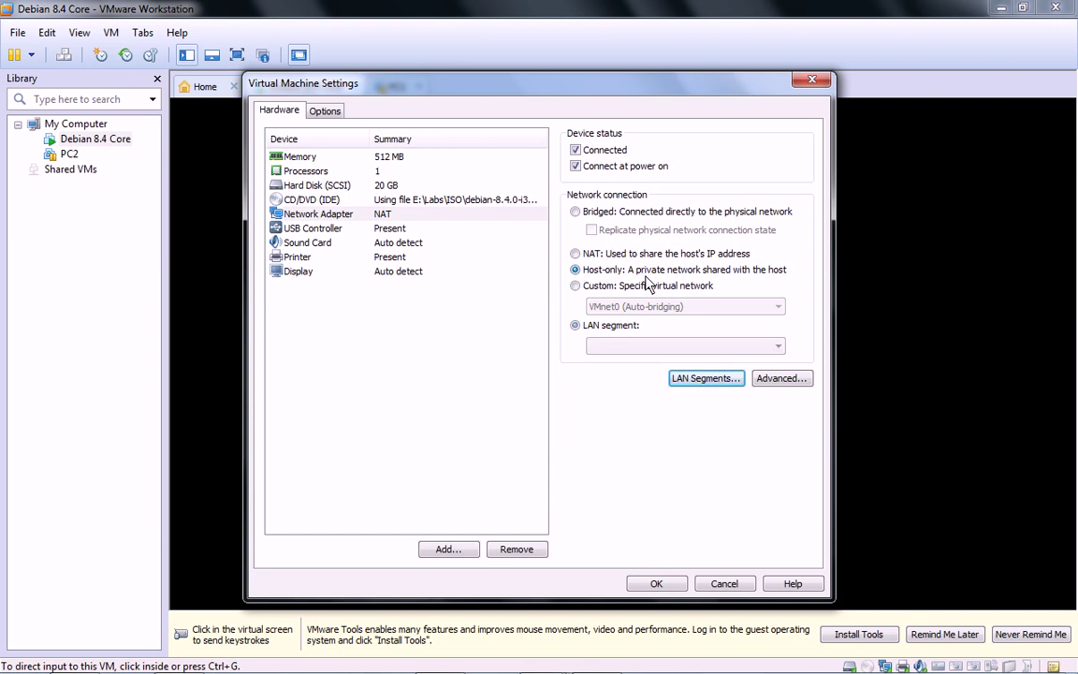
click(657, 584)
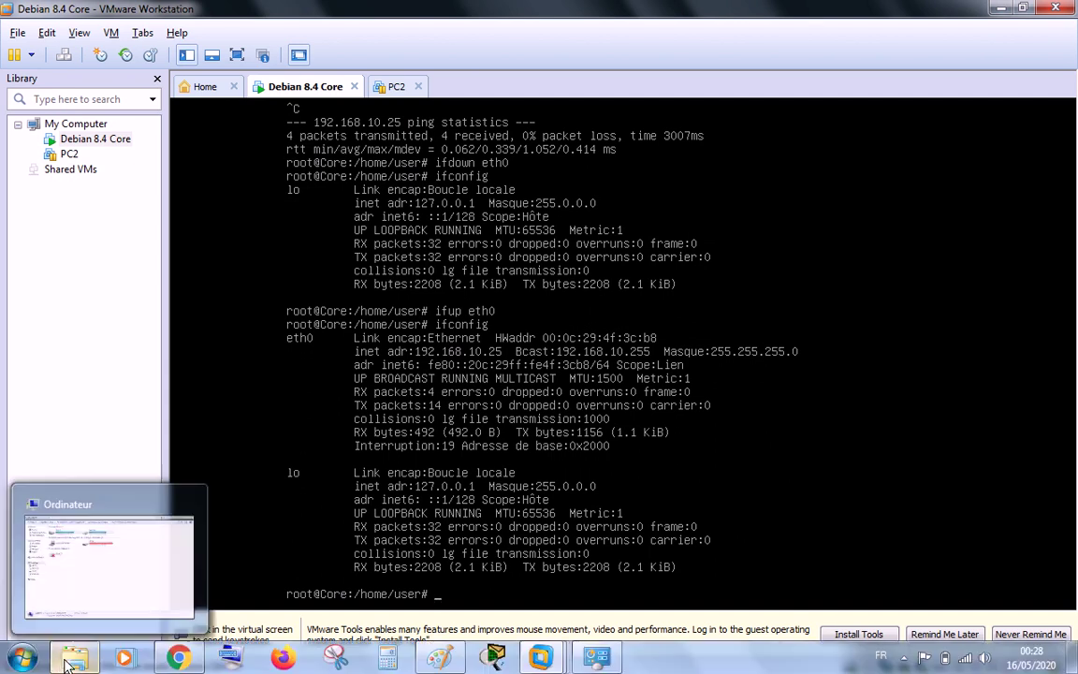
Step: Open the VMware Network Adapter VMnet1 properties in Network Connections
click(600, 660)
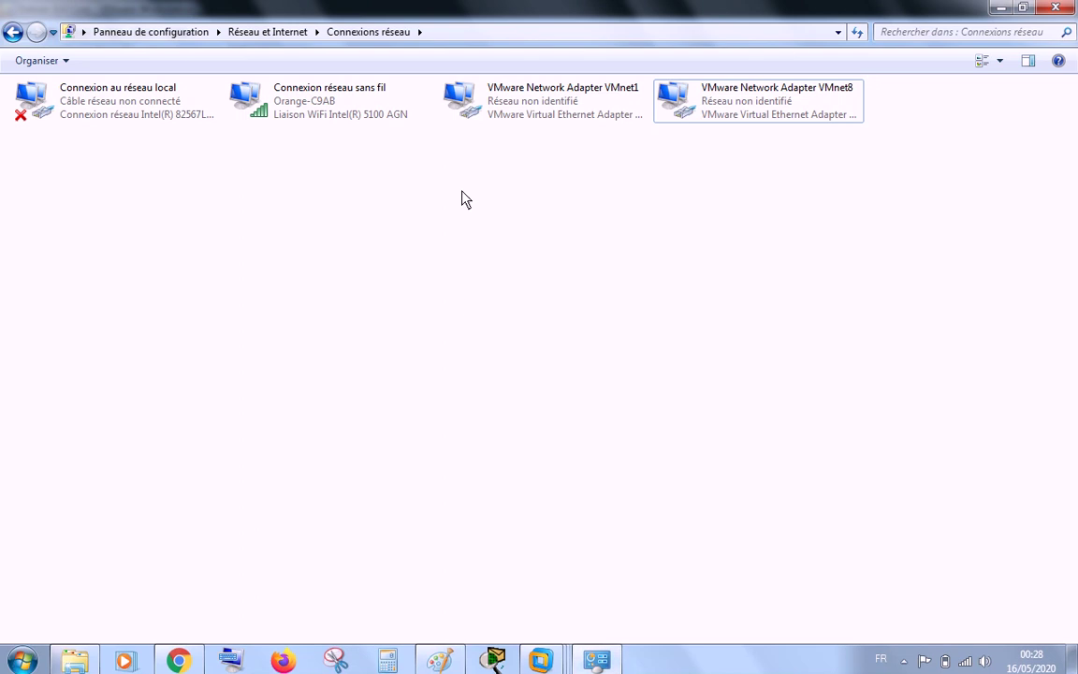
right_click(525, 106)
click(491, 221)
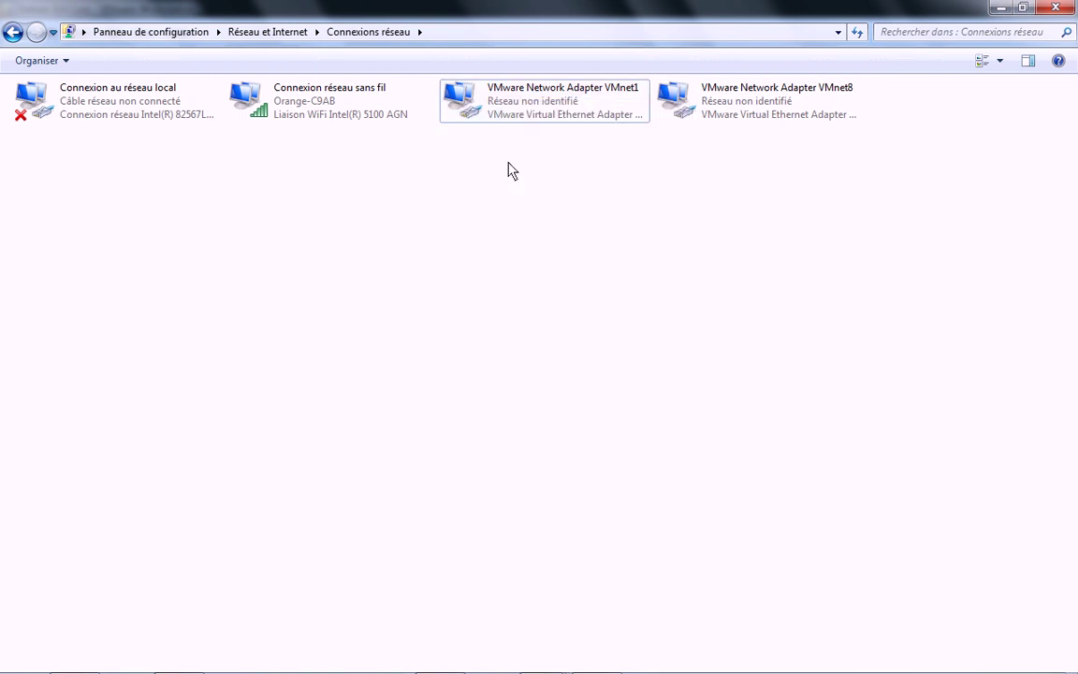
click(547, 107)
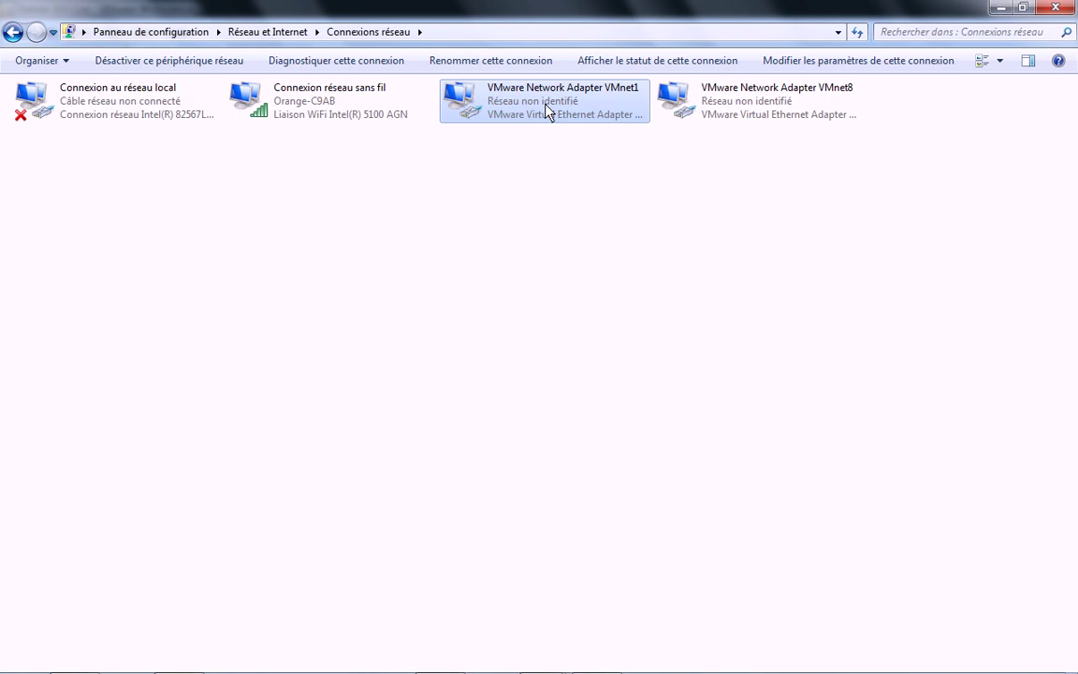
right_click(547, 106)
click(606, 268)
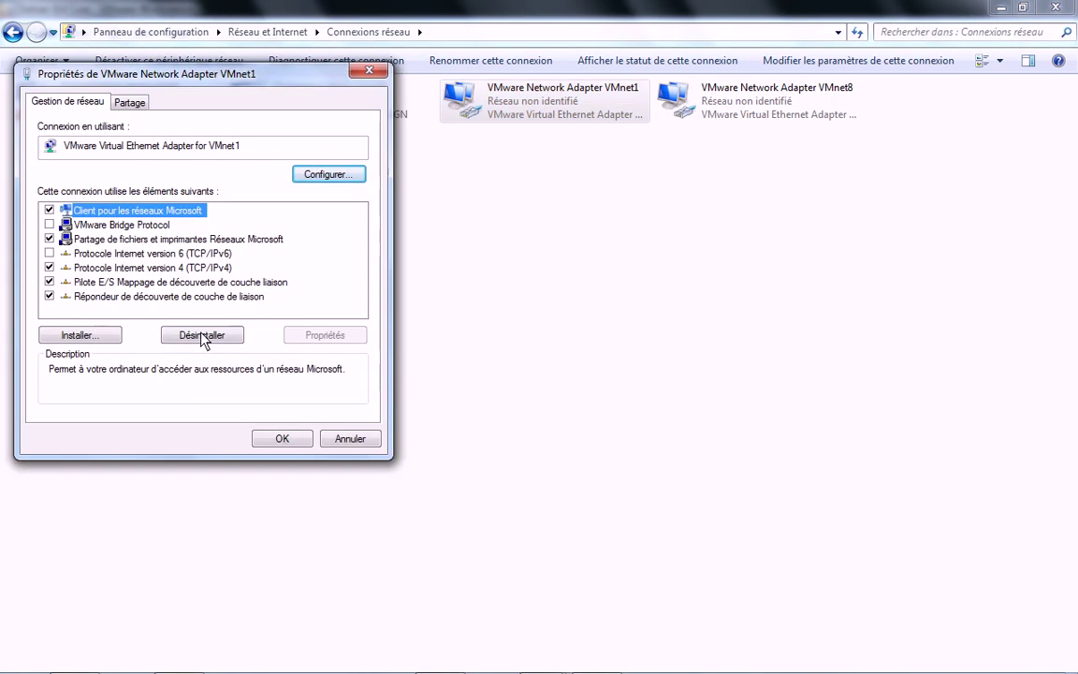
Step: Set VMnet1's IPv4 to 192.168.10.20 with mask 255.255.255.0, then return to the Debian VM
double_click(188, 267)
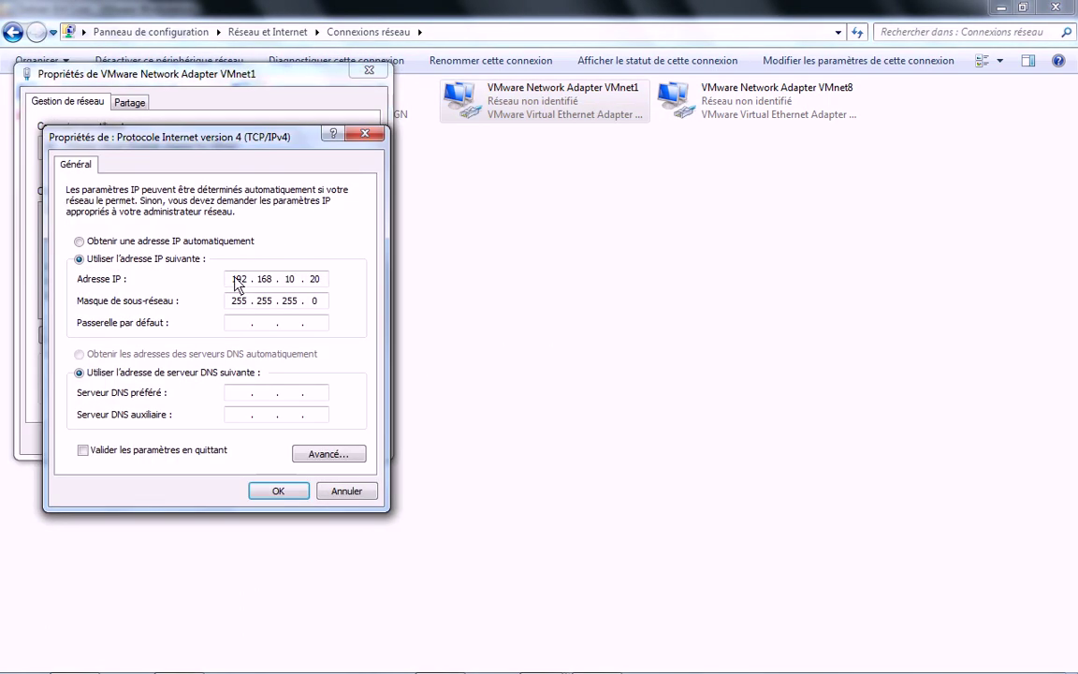
click(294, 280)
click(283, 490)
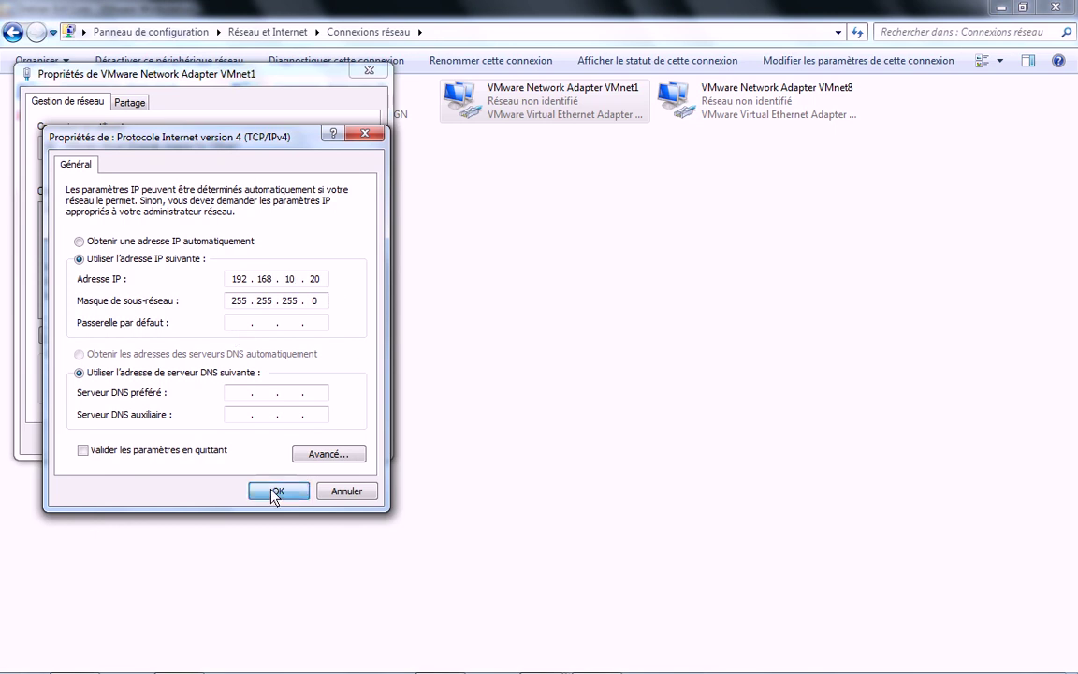
click(271, 442)
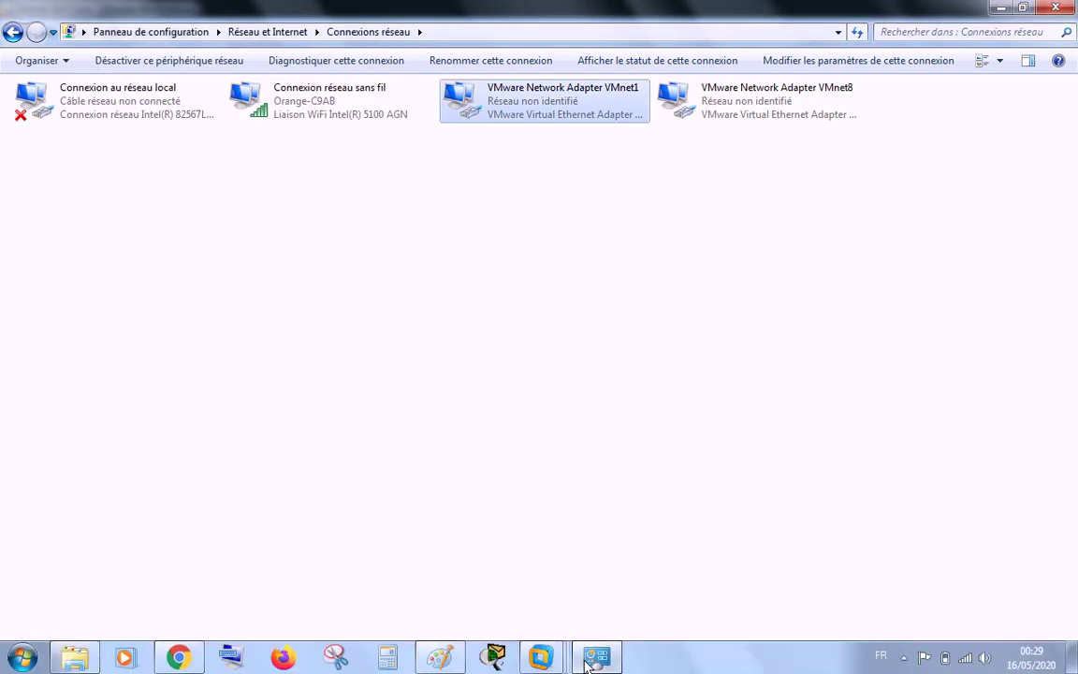
mouse_move(495, 650)
click(599, 576)
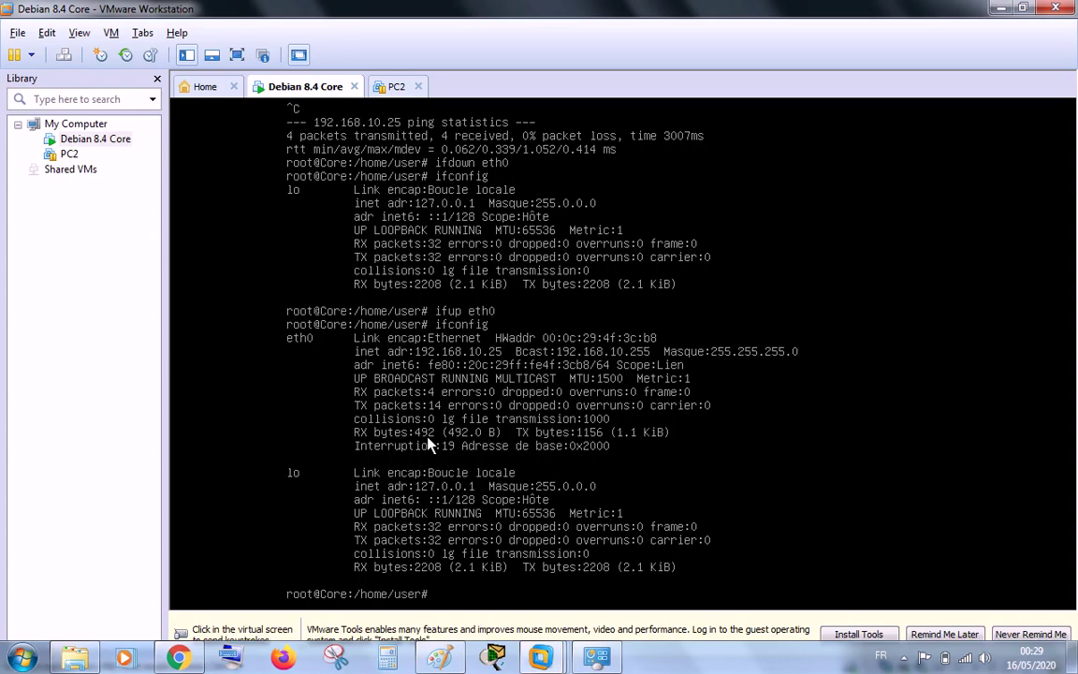
Step: From the Debian VM, ping 192.168.10.20 and stop it after 3 replies with 0% loss
click(487, 578)
text(ping 192.)
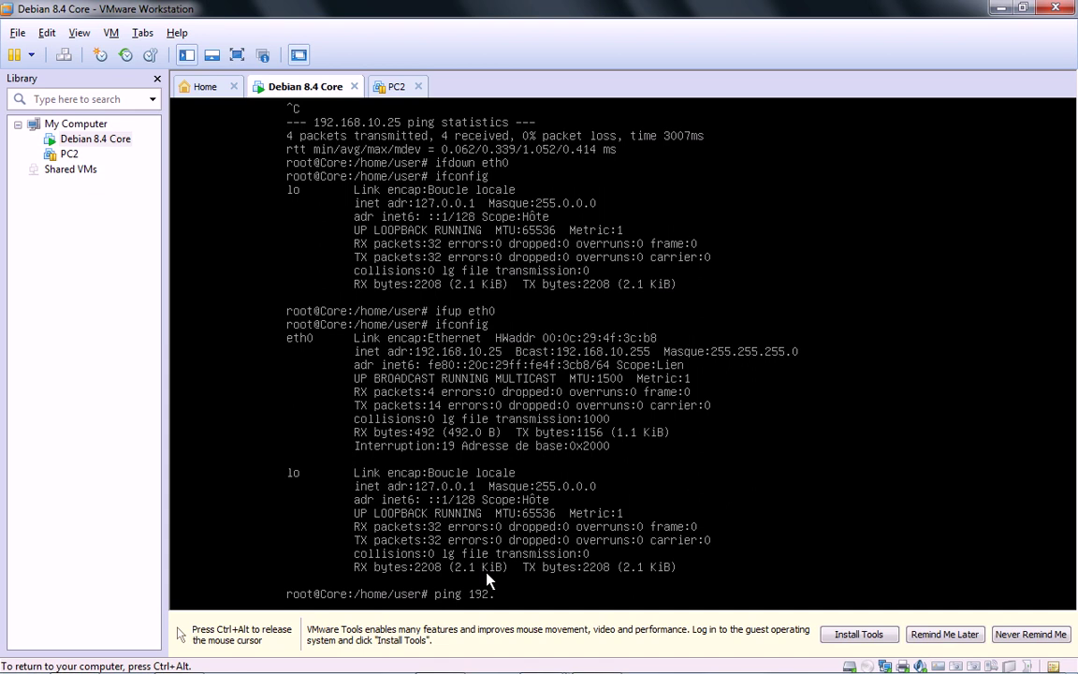
text(168.10.20)
key(Return)
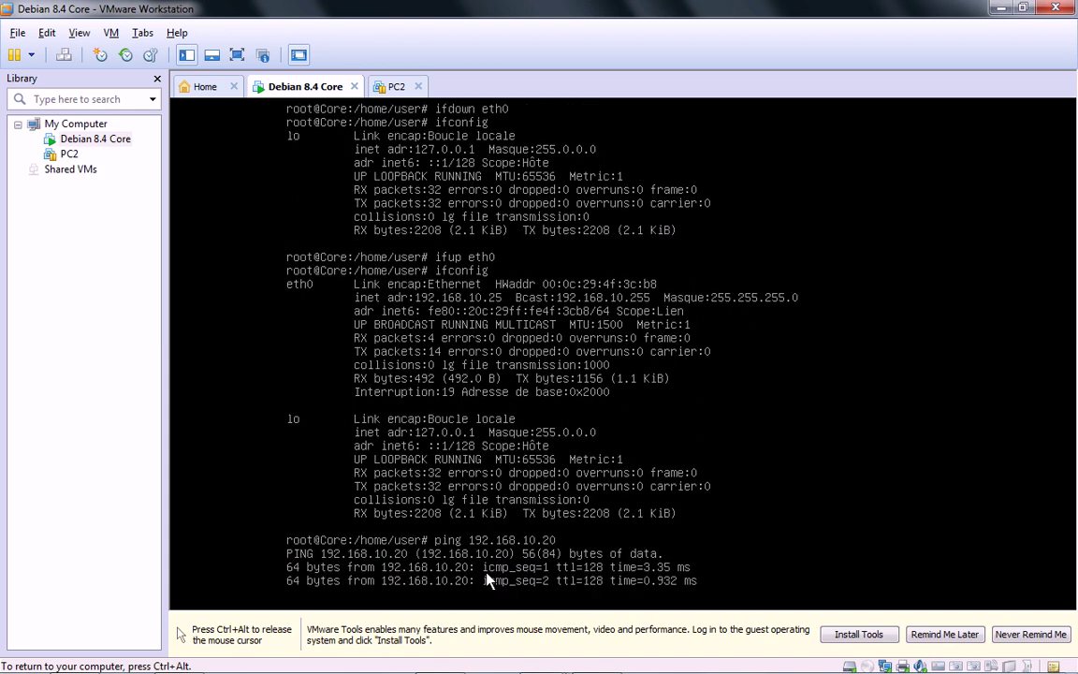
key(ctrl+c)
key(Up)
key(BackSpace)
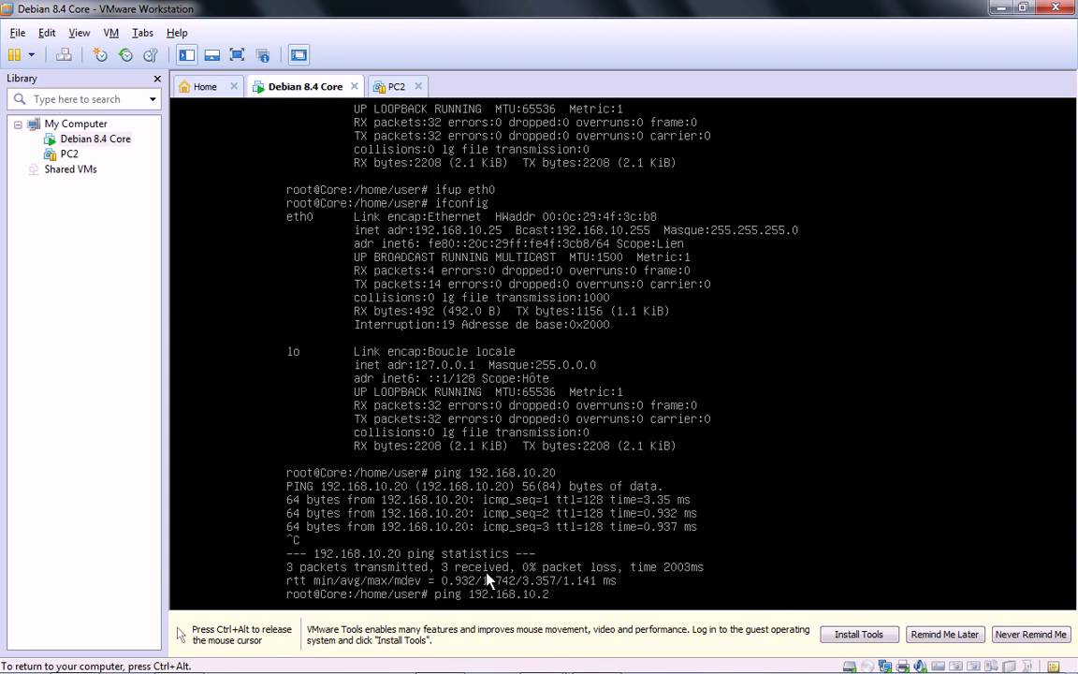
key(BackSpace)
key(BackSpace)
key(BackSpace)
key(BackSpace)
key(BackSpace)
key(BackSpace)
key(BackSpace)
key(BackSpace)
key(BackSpace)
key(BackSpace)
key(BackSpace)
key(BackSpace)
key(BackSpace)
key(BackSpace)
key(BackSpace)
key(BackSpace)
key(BackSpace)
key(ctrl+alt)
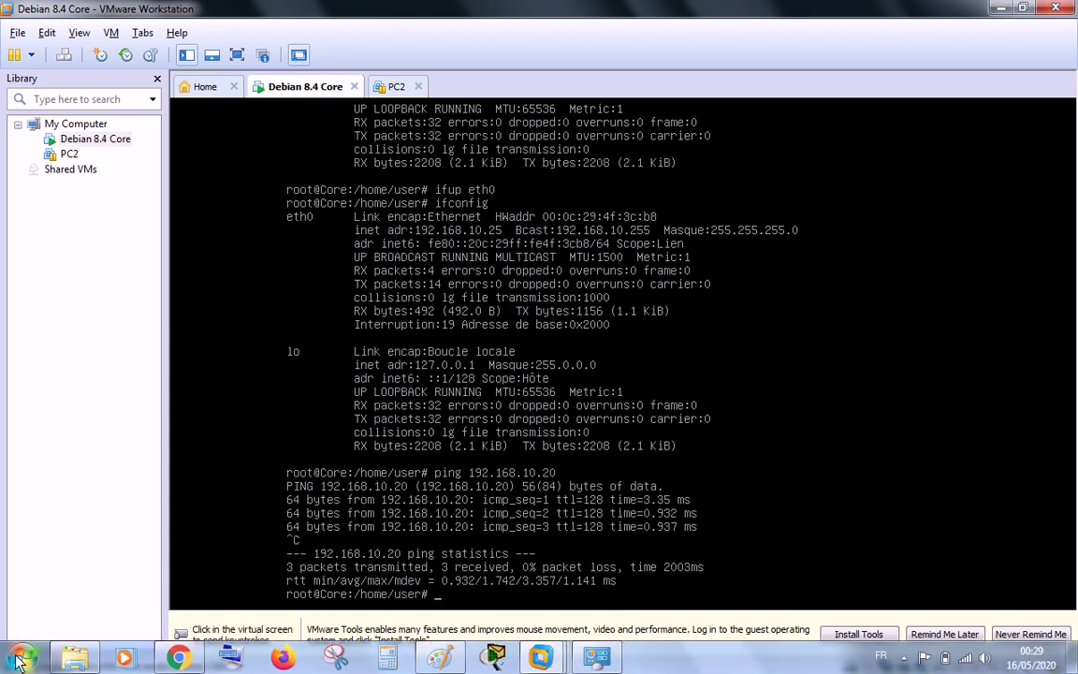
click(20, 658)
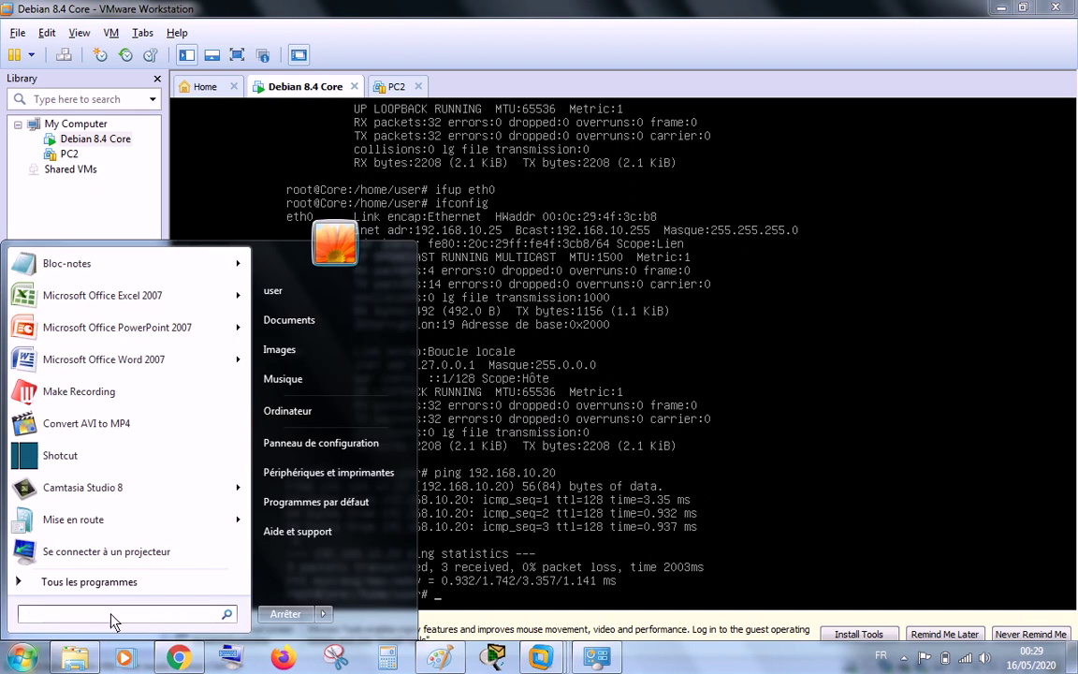
Step: In an administrator Command Prompt, ping 192.168.10.25 and receive 4 of 4 replies
key(Escape)
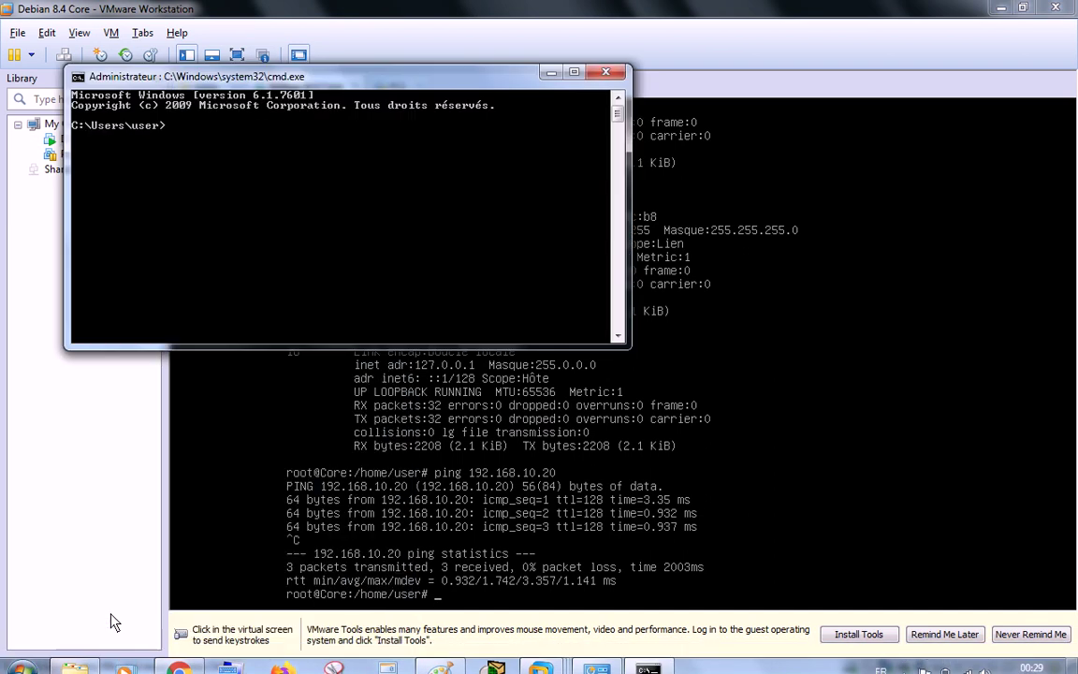
text(ping)
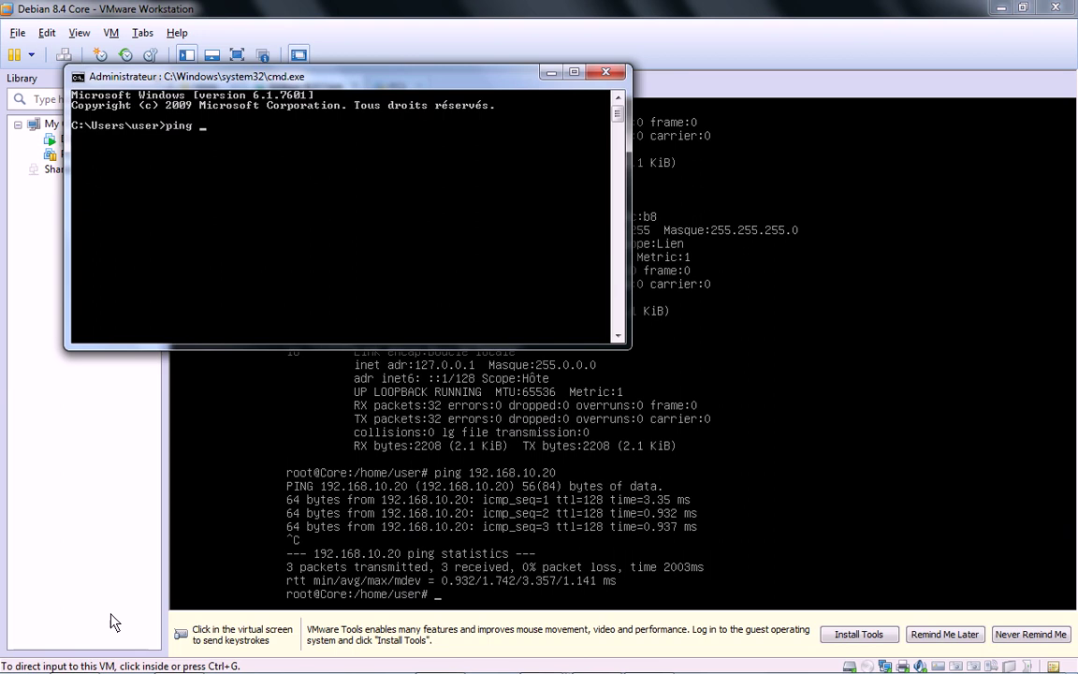
text( 192.168.10.25)
key(Return)
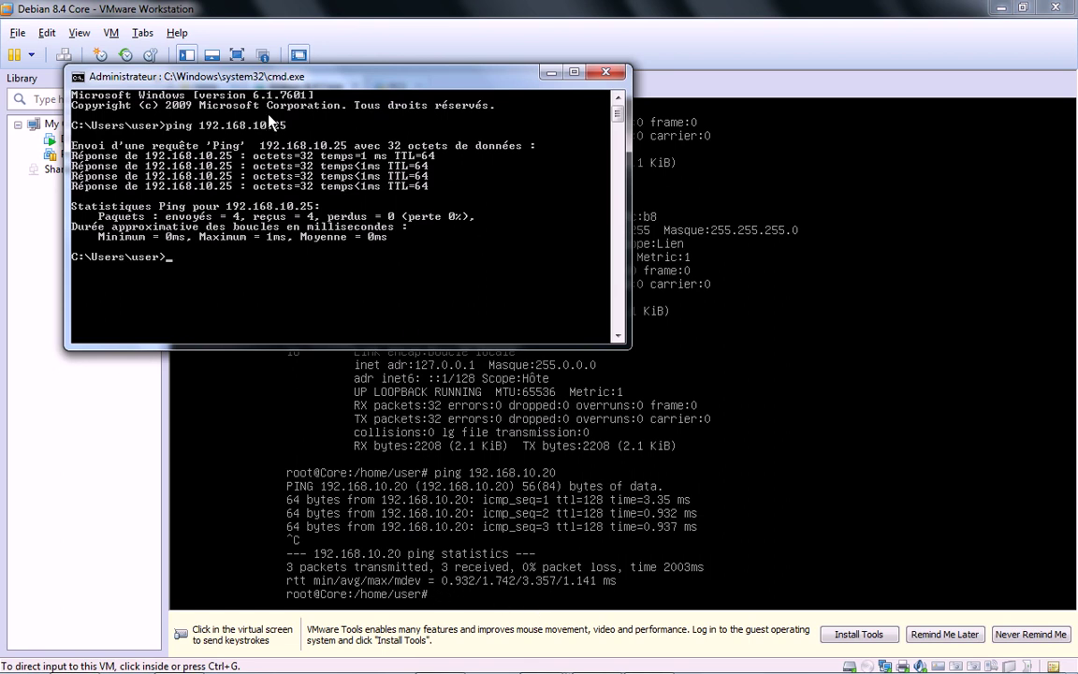
click(292, 11)
Step: Change the Debian VM's network adapter from Host-only to Bridged in VM Settings
click(111, 33)
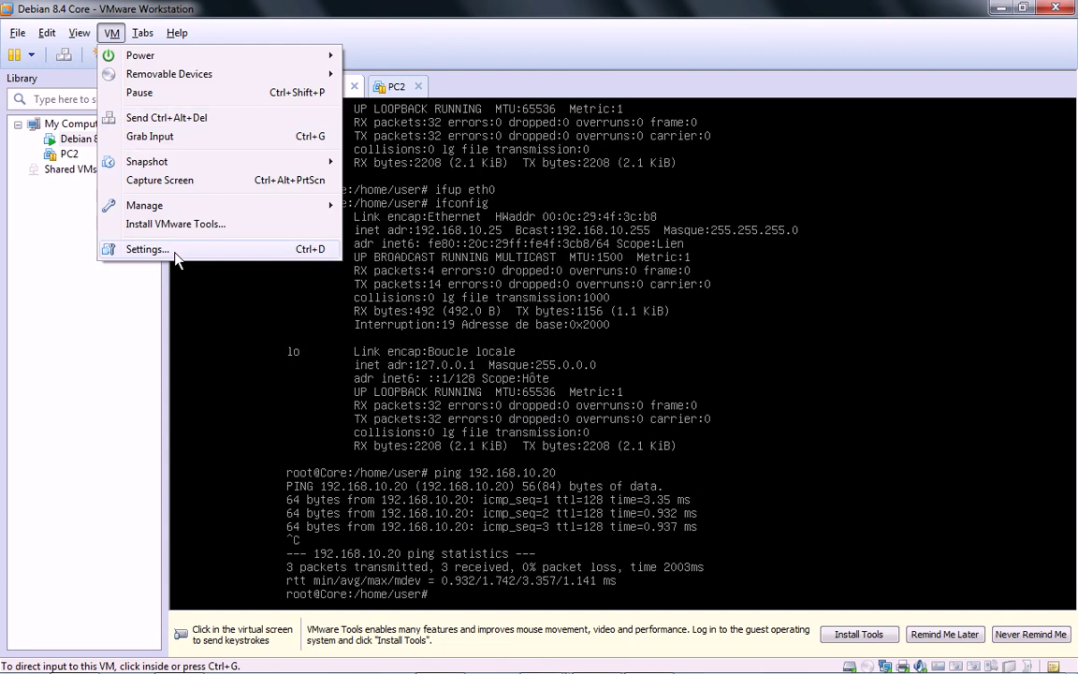
click(150, 247)
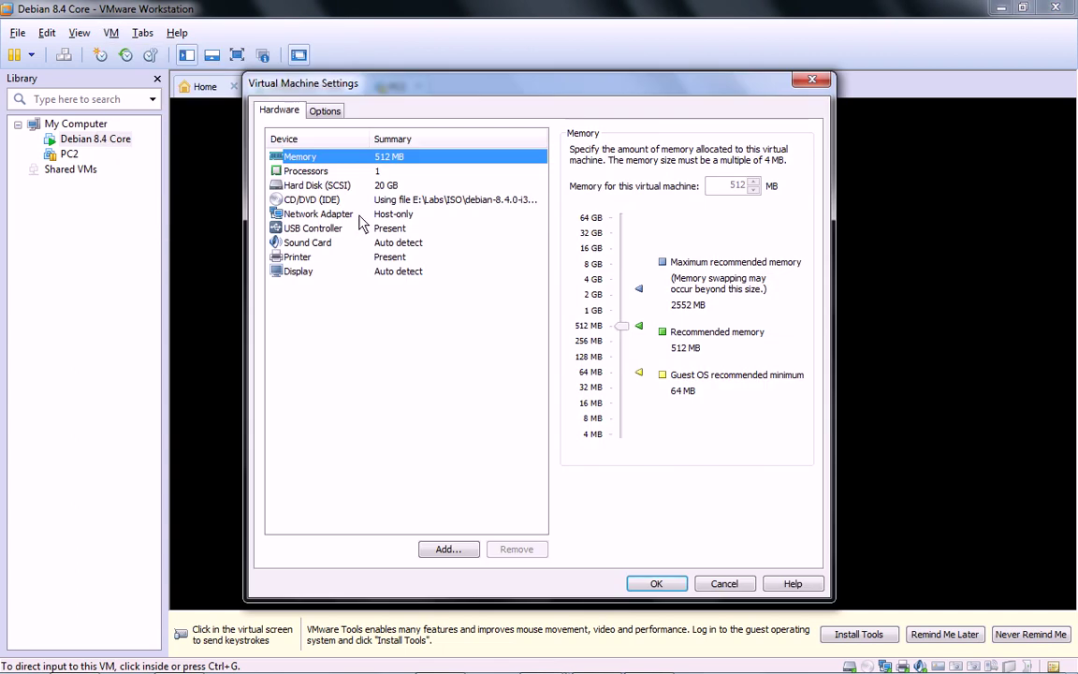
click(319, 213)
click(575, 212)
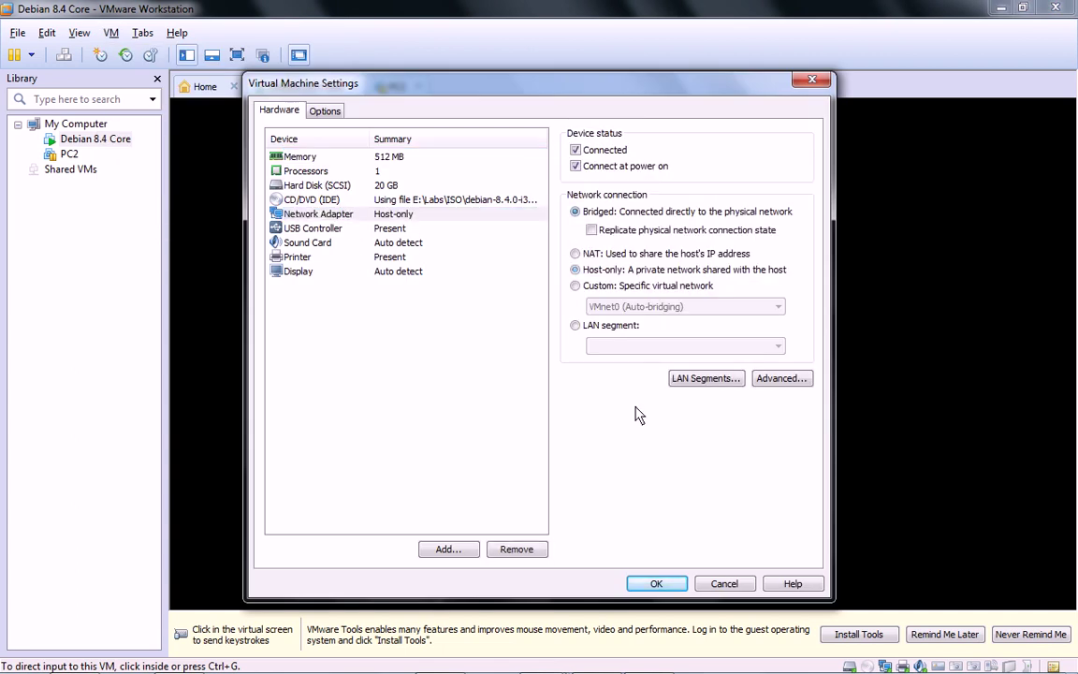
click(638, 584)
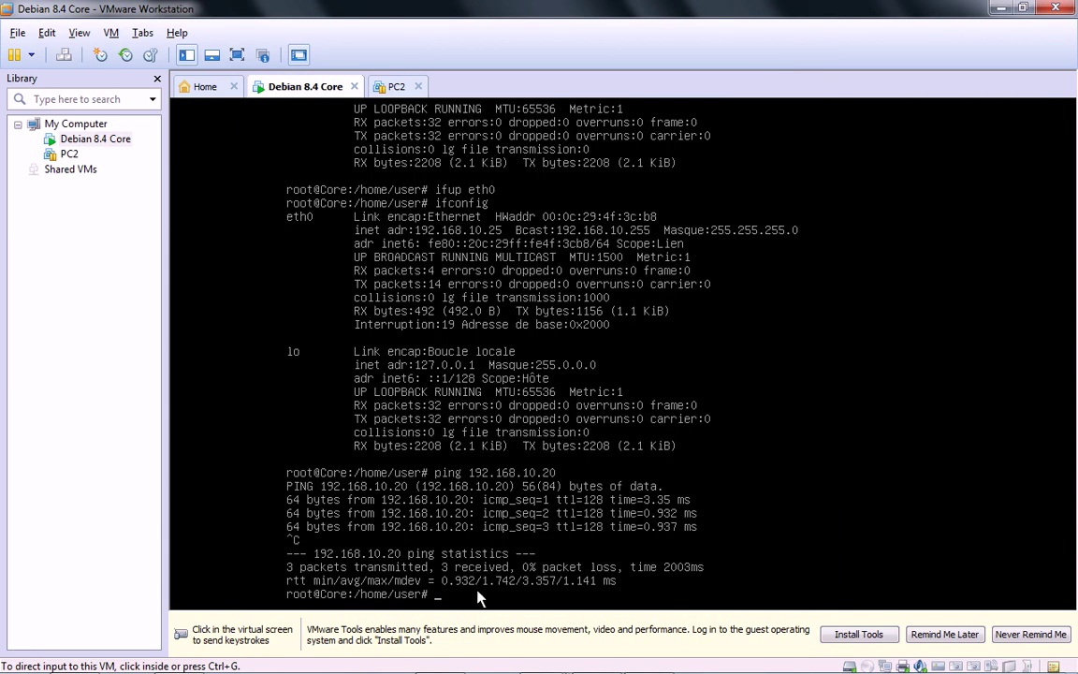
Step: In the VM, run ifconfig and ping 192.168.10.20, which returns Destination Host Unreachable
click(479, 597)
text(ifconfig)
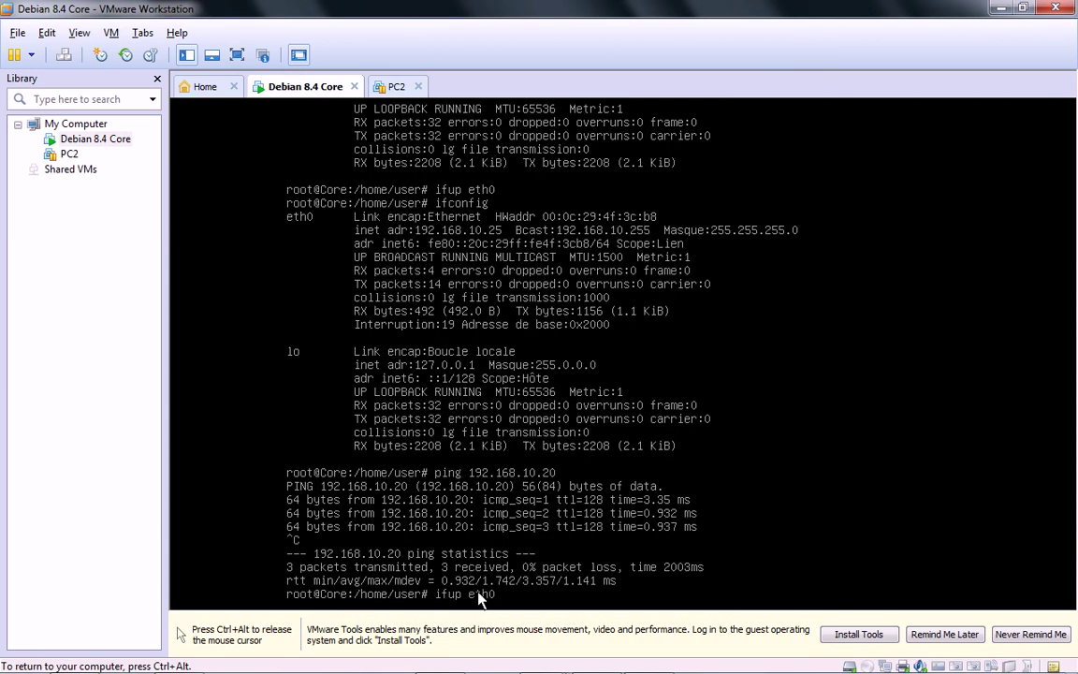
key(Up)
text(ping 192.168.10.20)
key(Return)
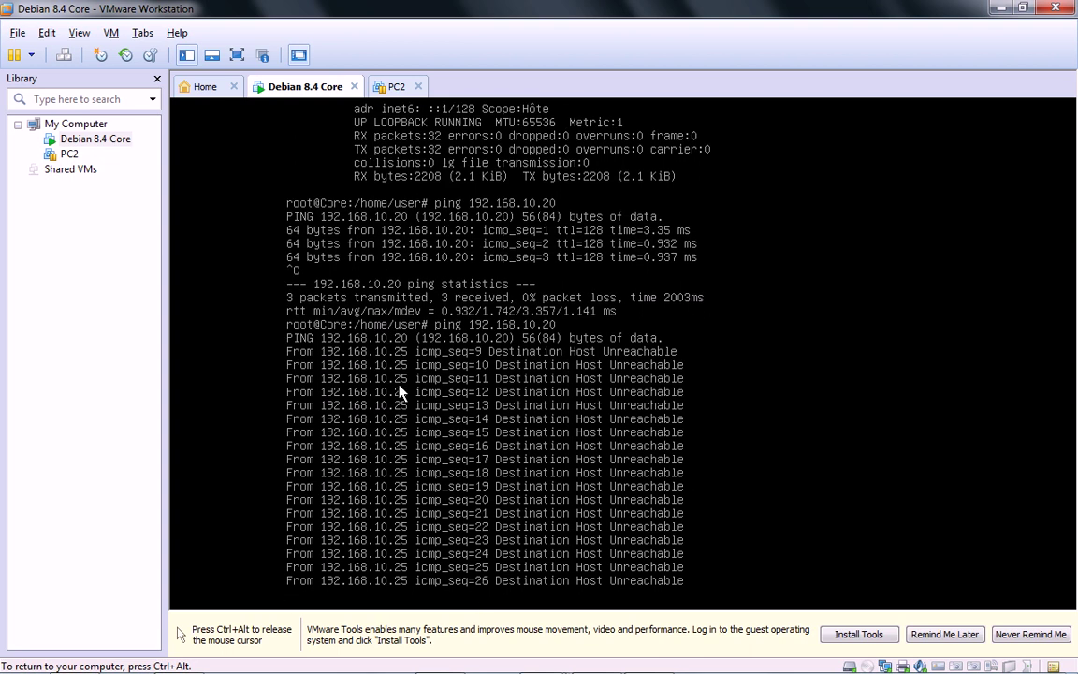
Step: Set the Debian VM's network adapter back to Host-only in VM Settings
key(ctrl+alt)
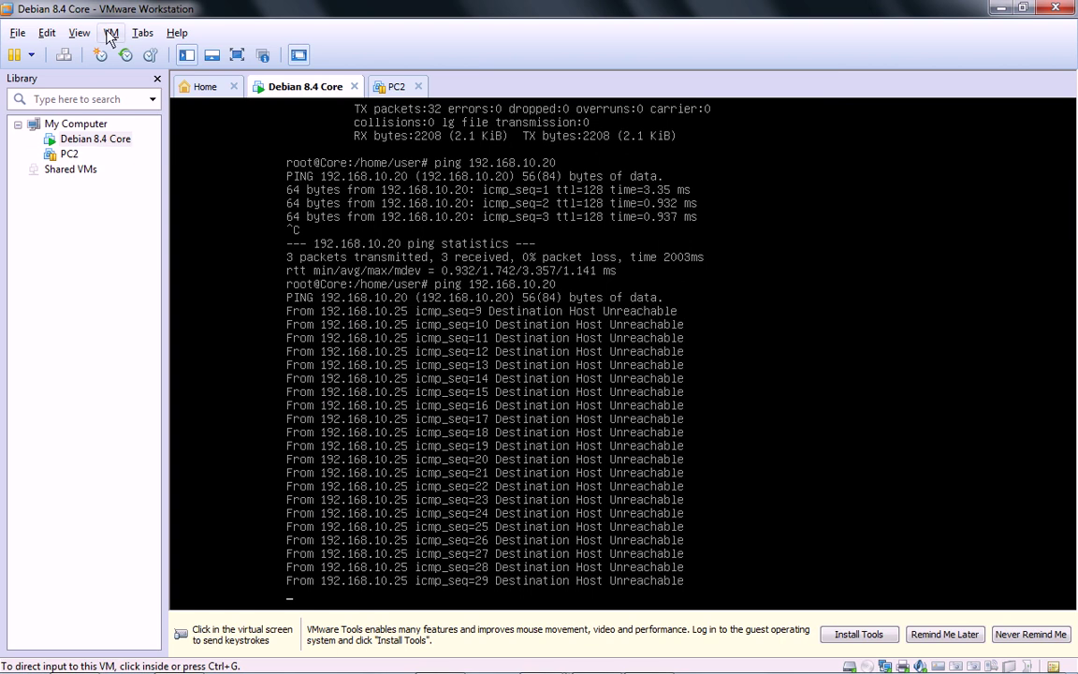
click(111, 33)
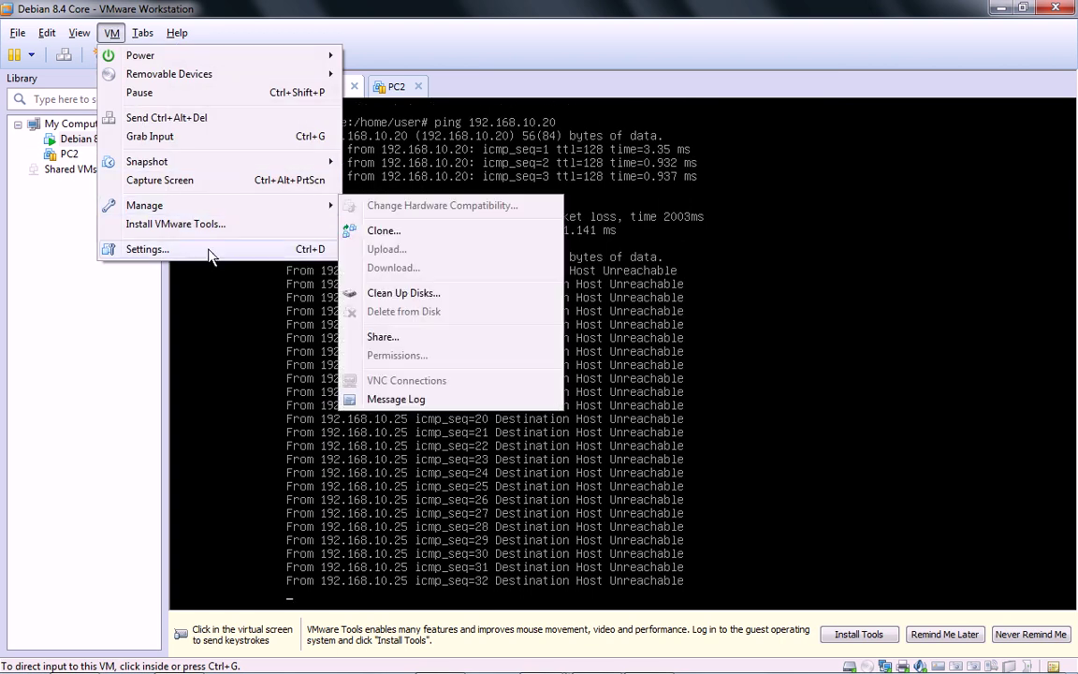
key(Escape)
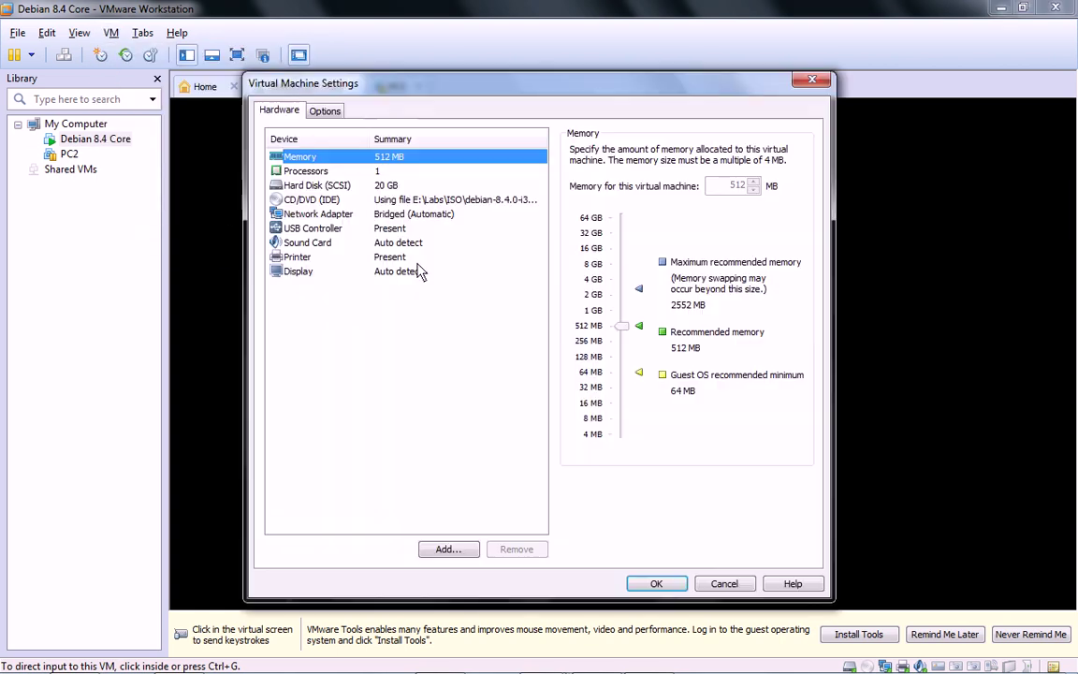
click(329, 215)
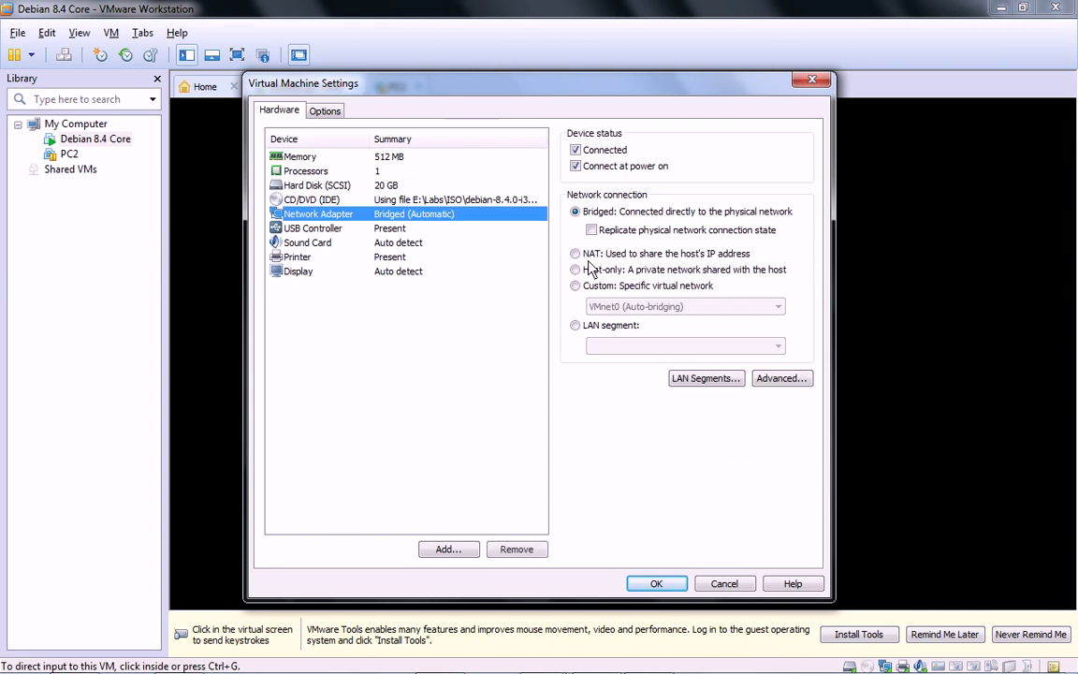
click(576, 270)
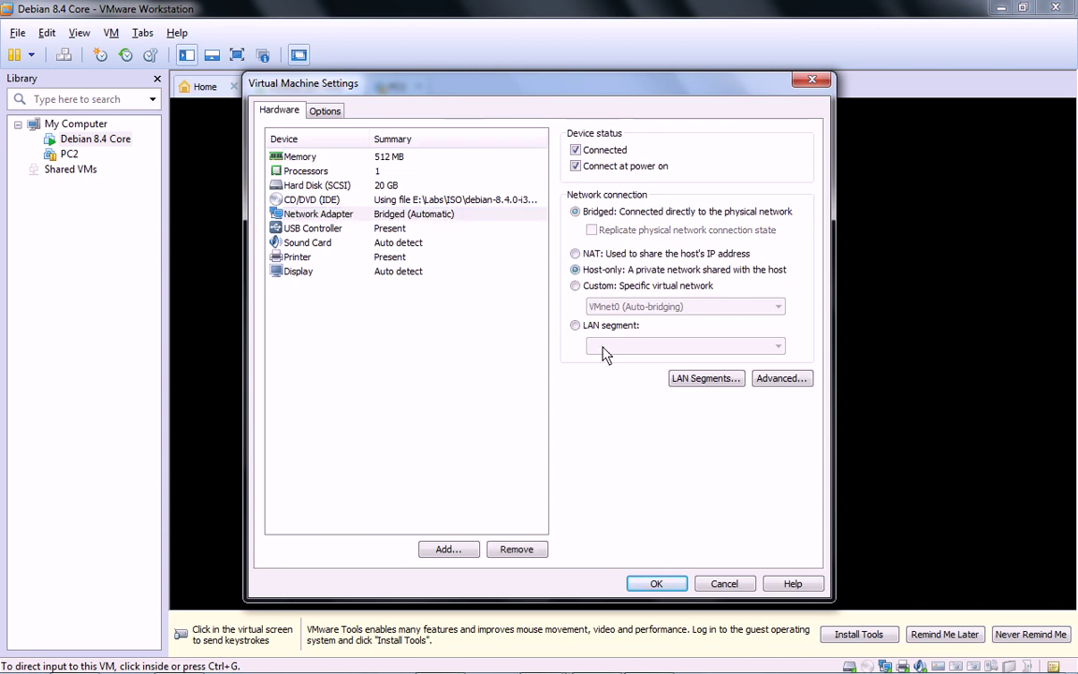
click(657, 585)
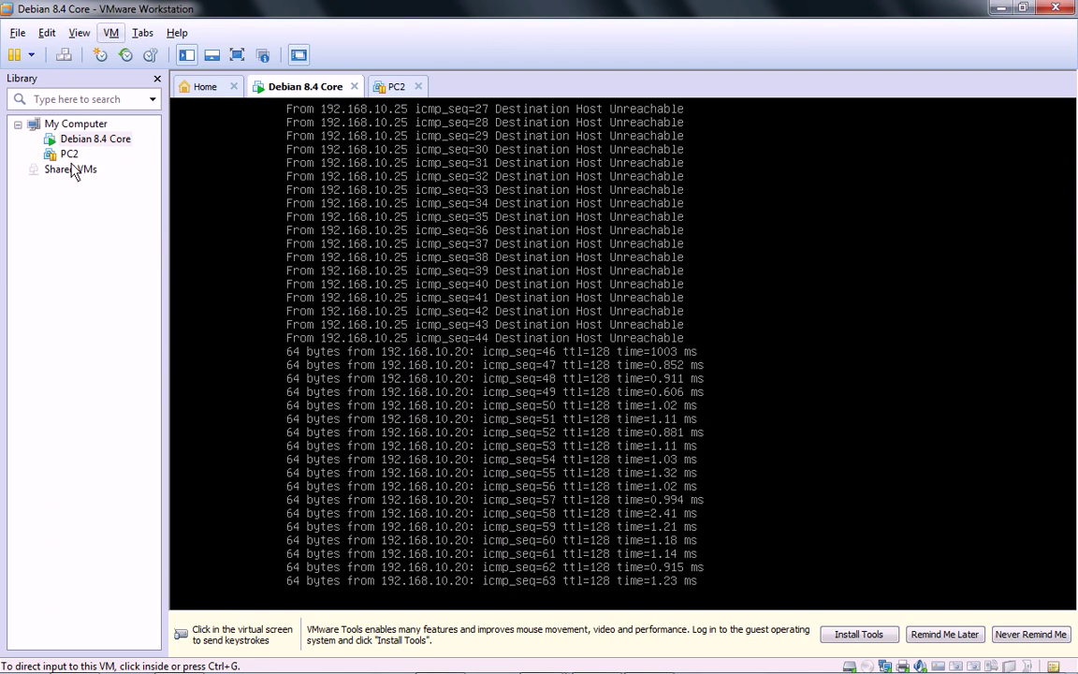
Step: Stop the ping to 192.168.10.20, showing 66 sent and 21 received, and release input
click(454, 511)
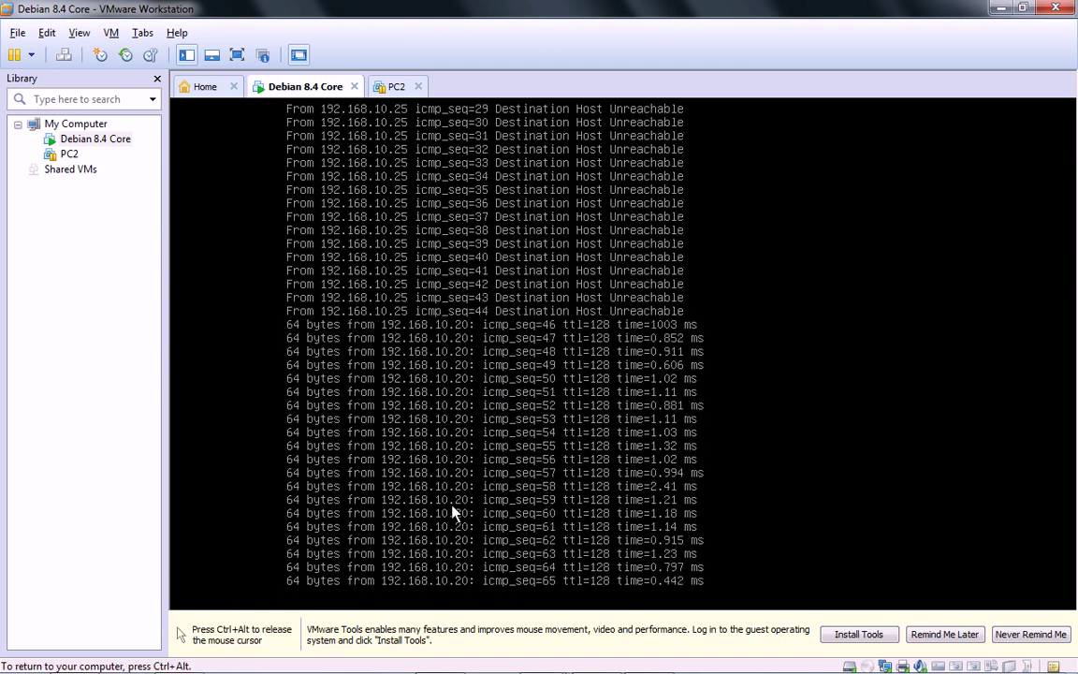
key(ctrl+c)
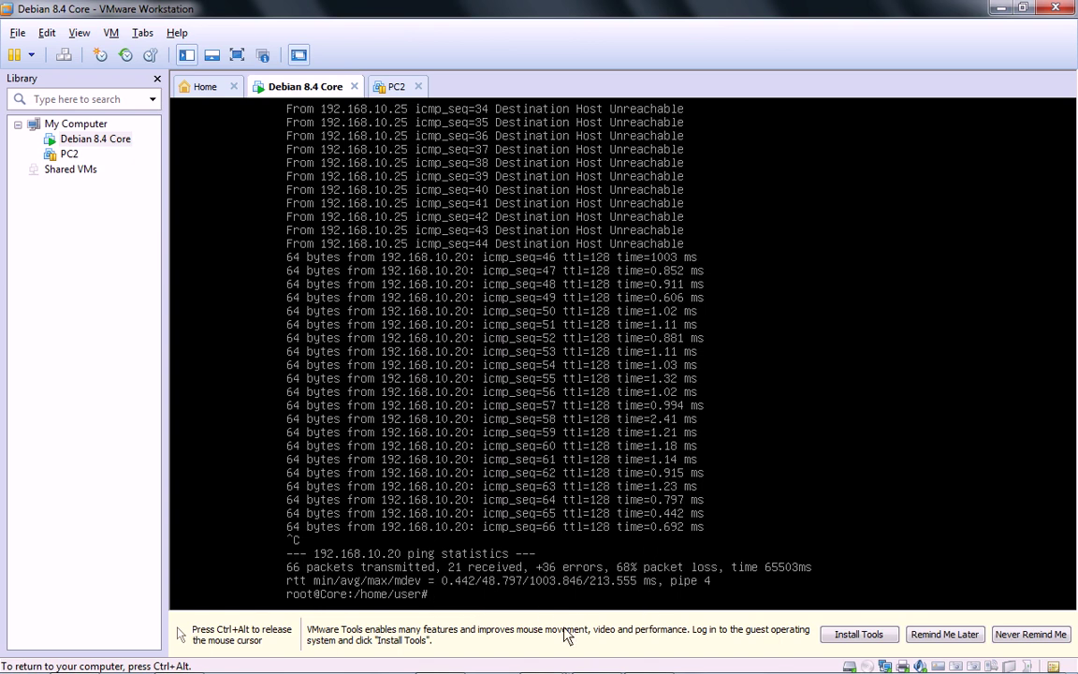
key(ctrl+alt)
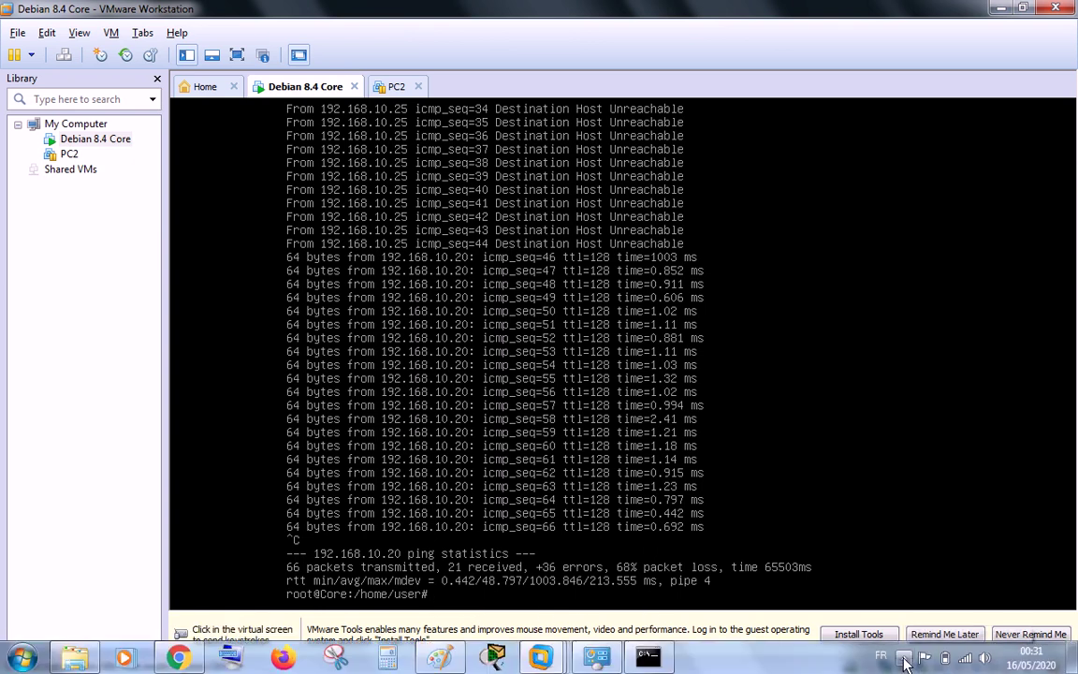